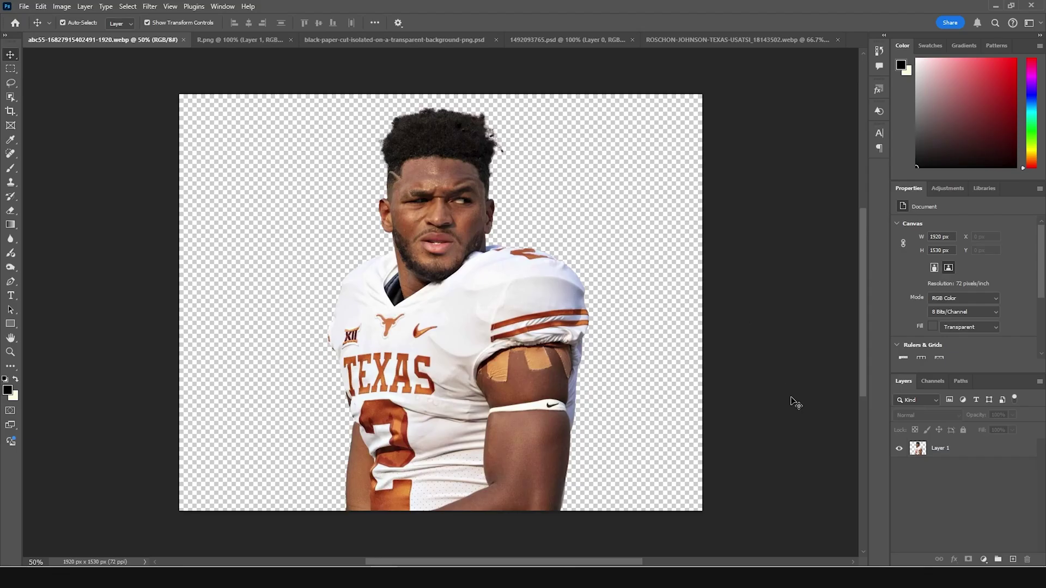
- Create a 4 x 5 inch, 300 ppi RGB document and copy the white-jersey Texas player cutout into it
key("ctrl+n")
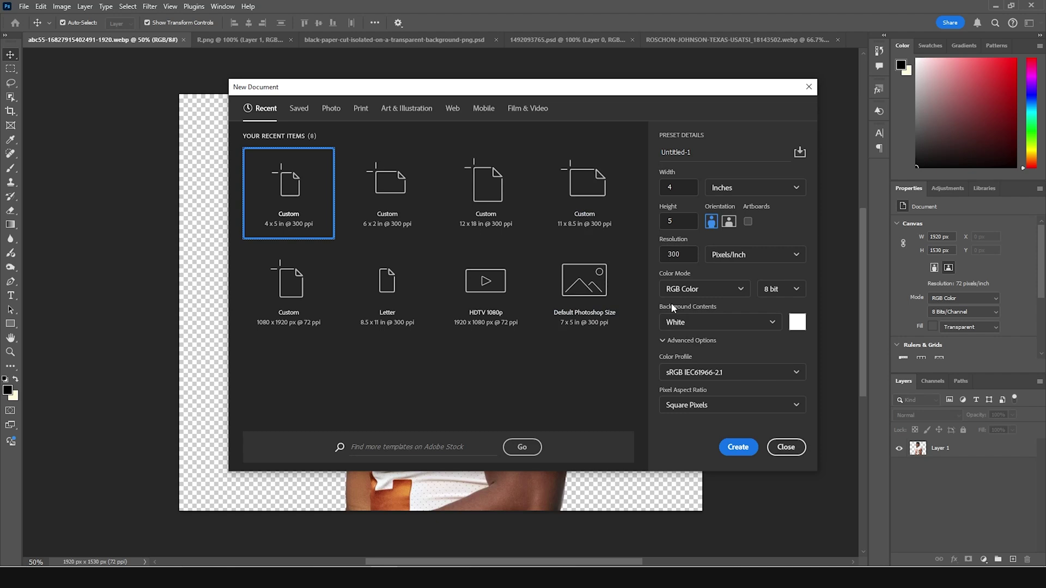
left_click(739, 447)
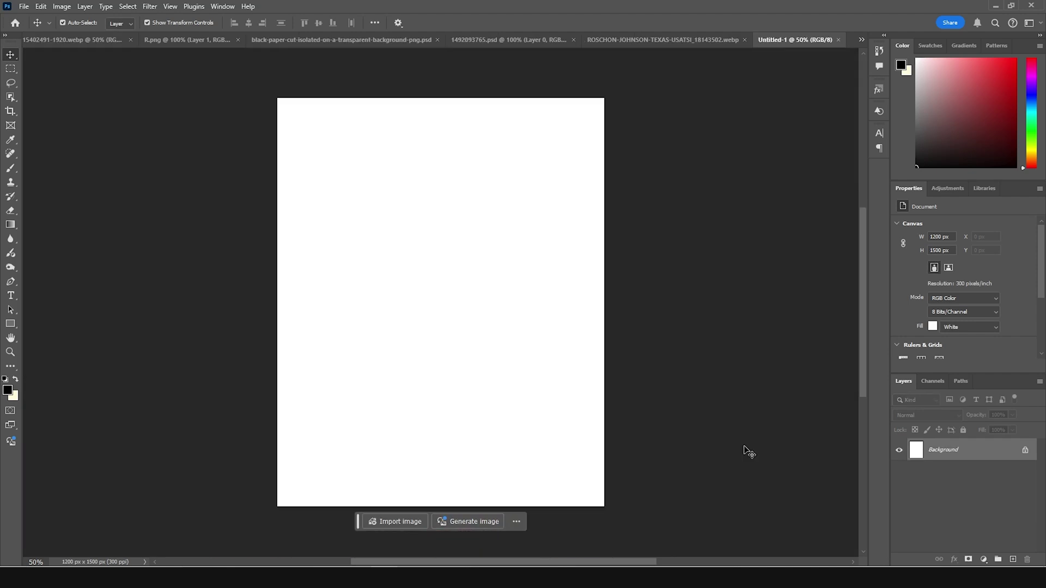
left_click(84, 40)
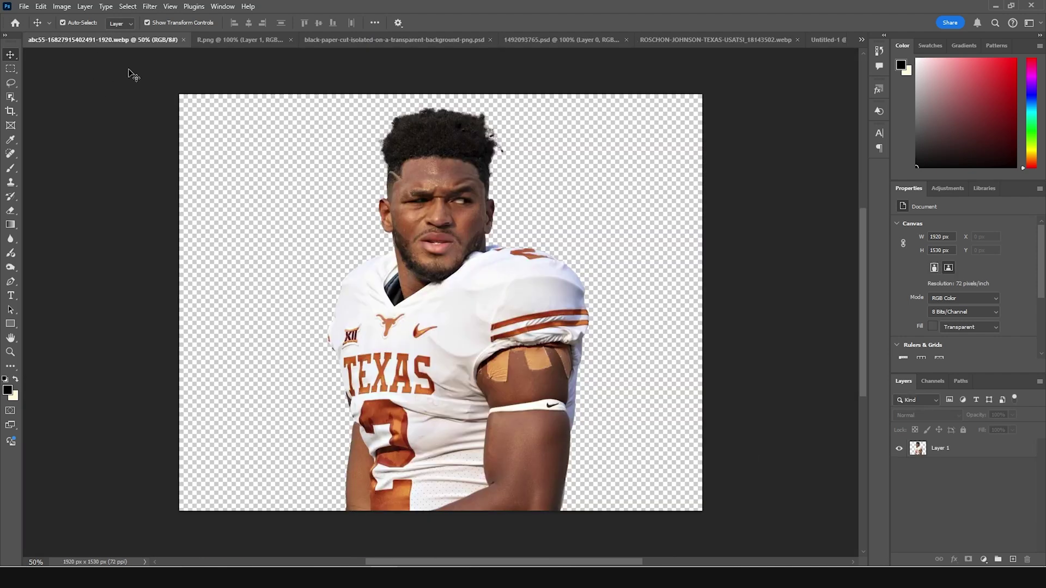
left_click_drag(460, 157, 471, 282)
- Convert the Texas player layer to a smart object and scale it to about 623 x 967 px near the upper middle
right_click(933, 450)
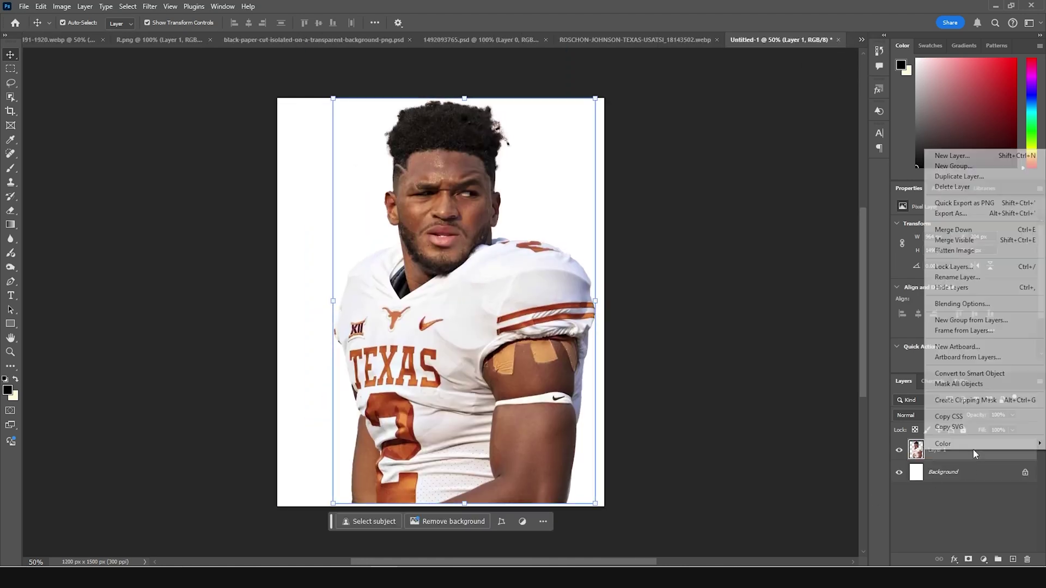
left_click(959, 381)
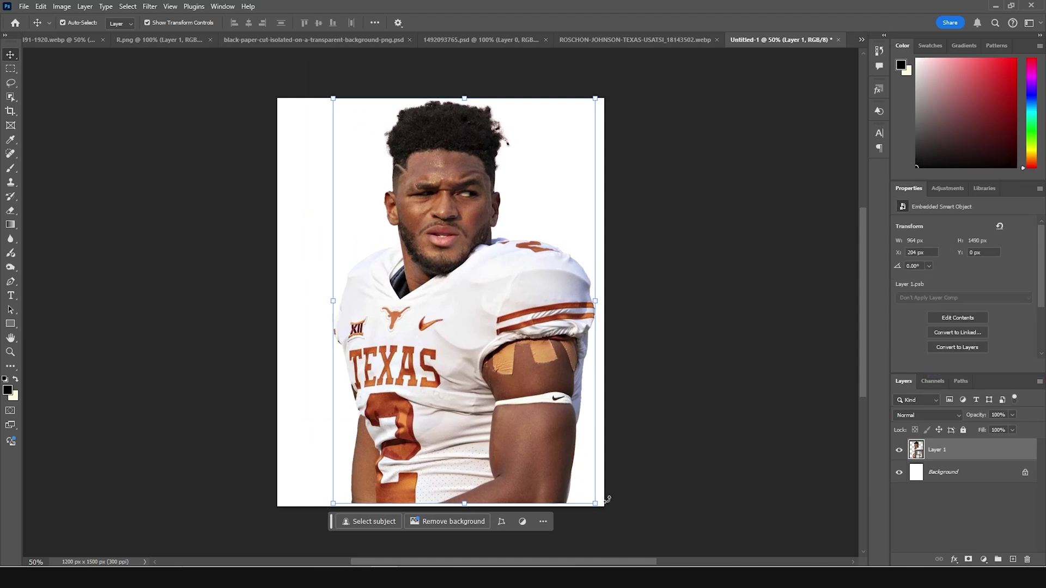
left_click_drag(596, 505, 553, 443)
mouse_move(470, 284)
left_mouse_down()
mouse_move(483, 294)
mouse_move(484, 280)
left_mouse_up()
left_click_drag(541, 415, 531, 400)
left_click_drag(501, 298, 506, 300)
key("Return")
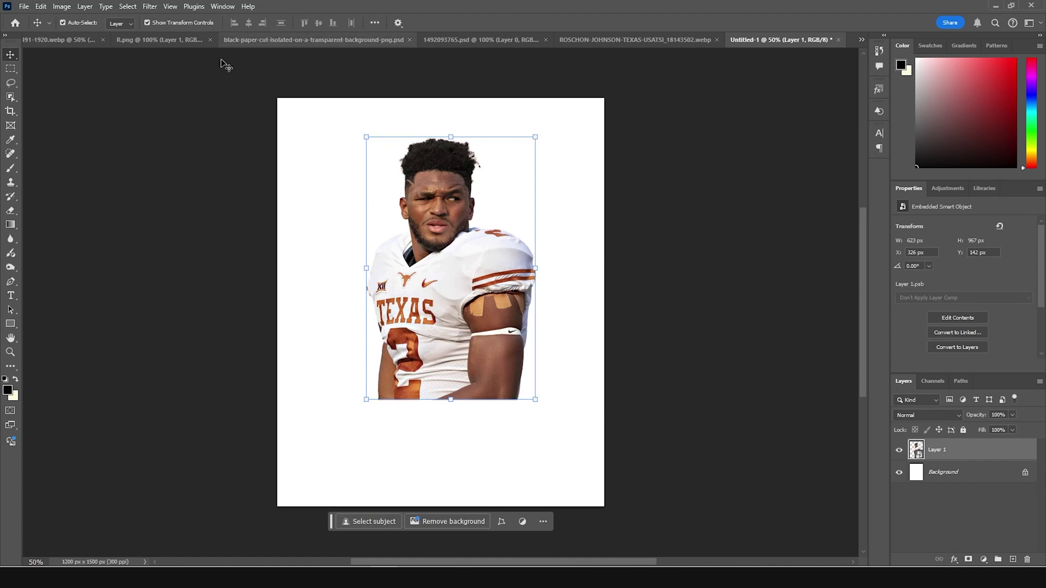
- Copy the three torn-paper layers into the poster and group them as "paper cut out"
left_click(313, 40)
left_click(932, 451)
left_click(942, 480, "shift")
left_click_drag(924, 449, 932, 472)
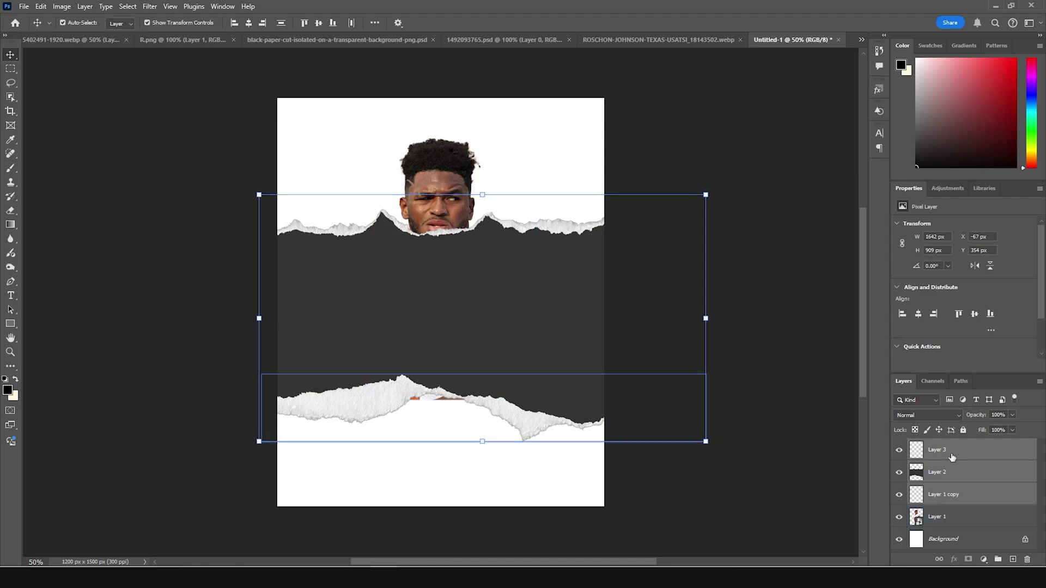
key("ctrl+g")
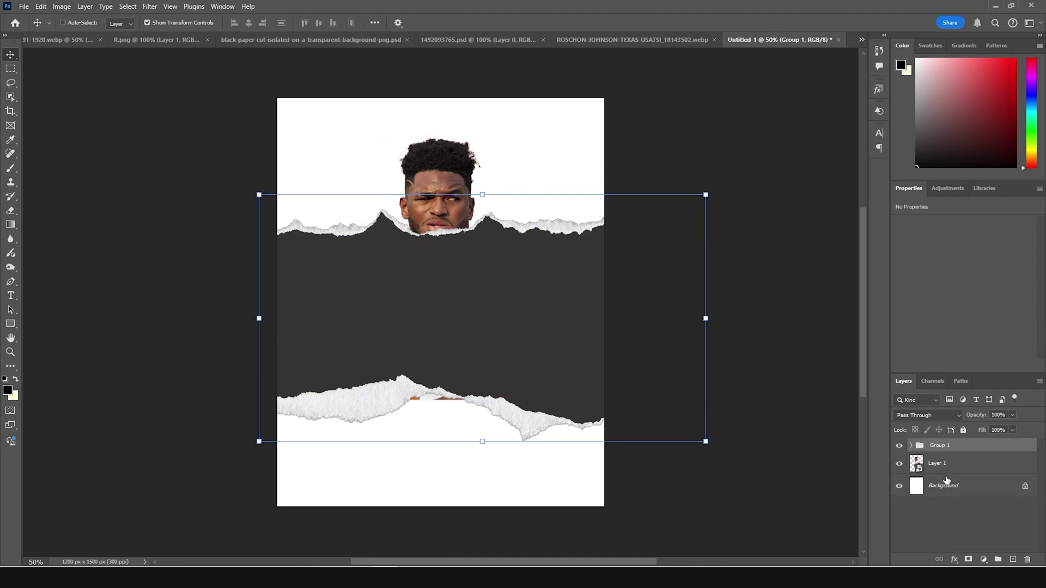
double_click(948, 448)
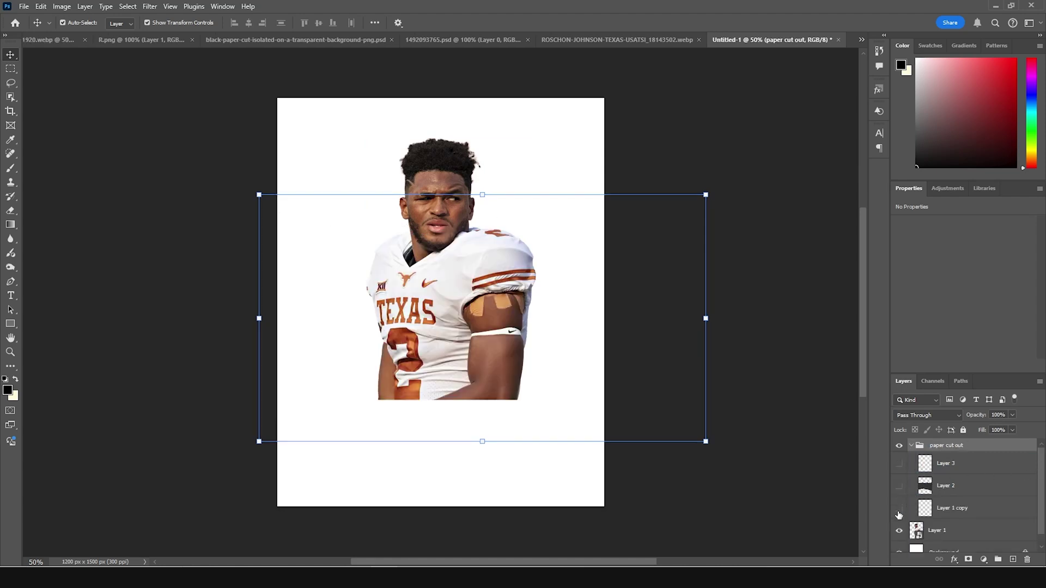
- Show the upper torn edge, lower torn edge and dark fill layers one by one, then collapse the paper group
left_click(899, 509)
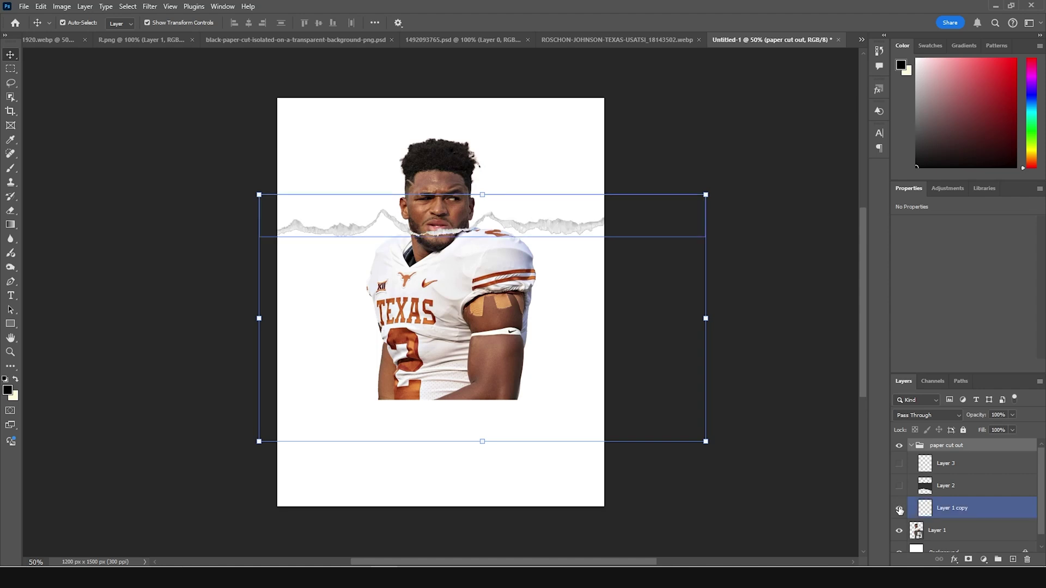
left_click(899, 464)
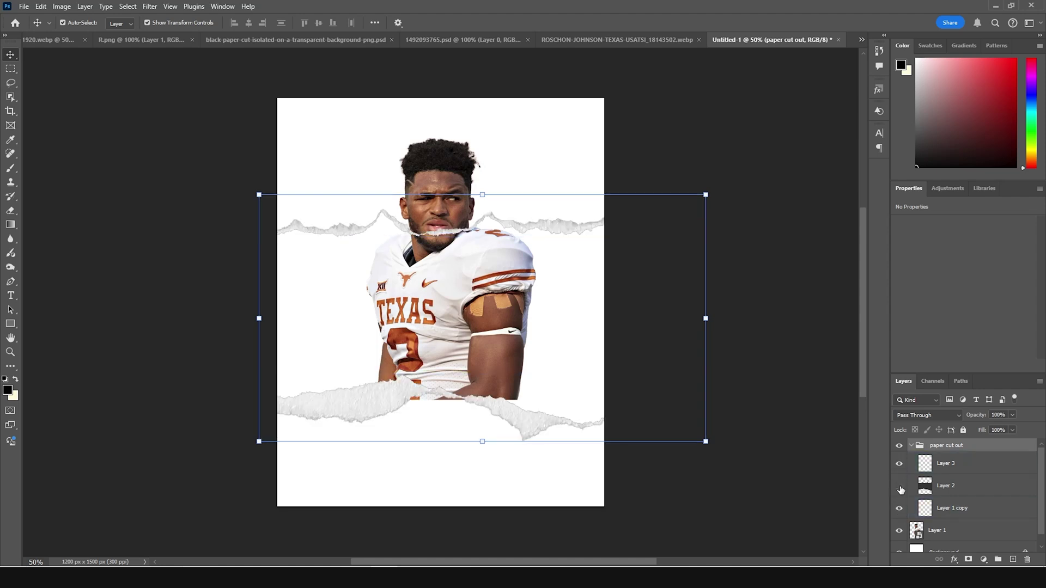
left_click(899, 486)
left_click(912, 445)
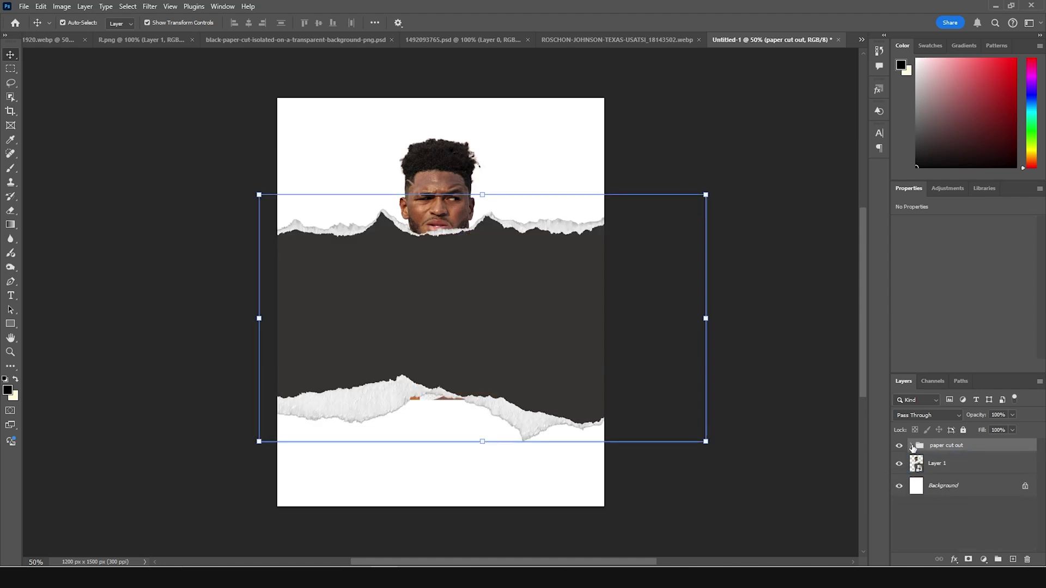
- Squash the paper group to about 66.6% height, rotate it about -3.1° and lower it across the player's torso
key("ctrl+t")
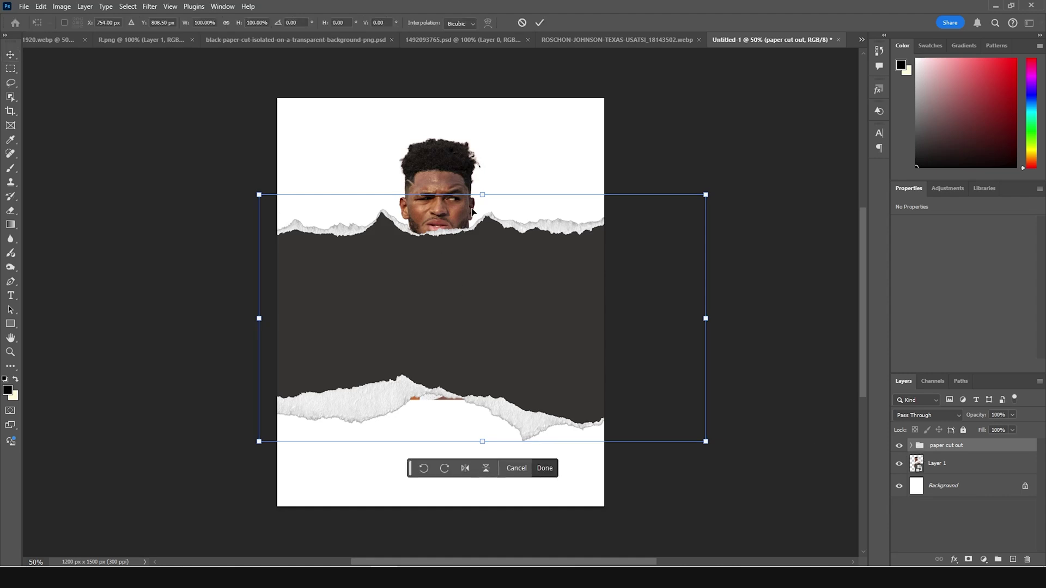
left_click_drag(478, 198, 483, 255)
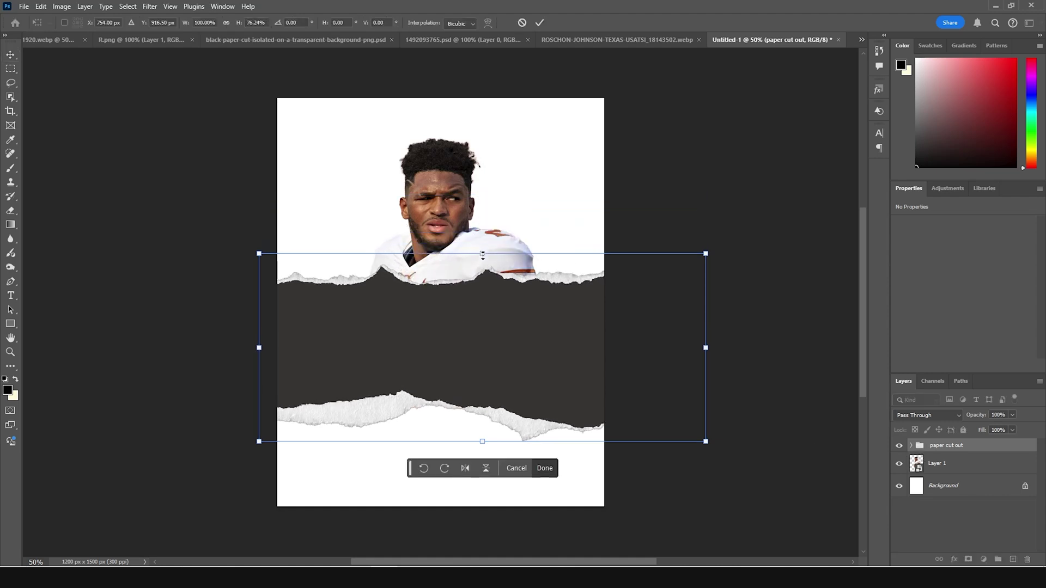
left_click_drag(482, 441, 482, 429)
left_click_drag(718, 464, 728, 448)
left_click_drag(595, 368, 596, 378)
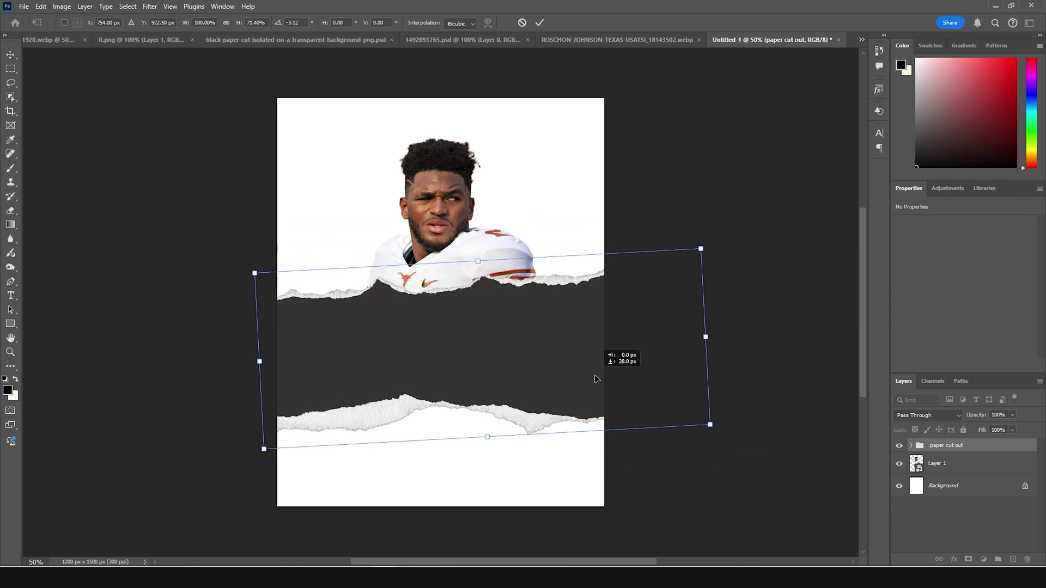
left_click_drag(594, 375, 588, 388)
left_click_drag(482, 444, 479, 430)
left_click_drag(505, 366, 503, 389)
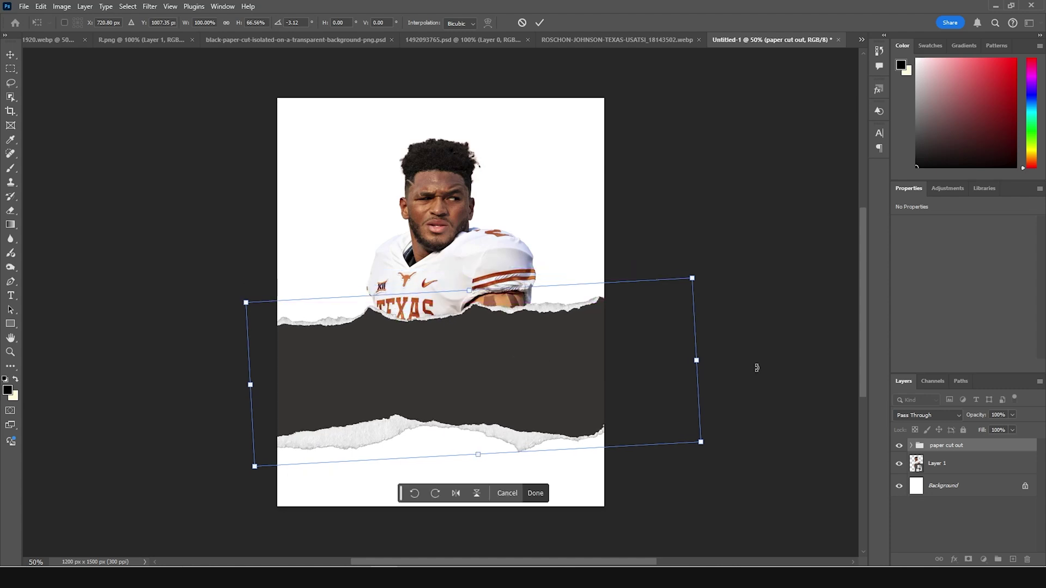
key("Return")
left_click(791, 222)
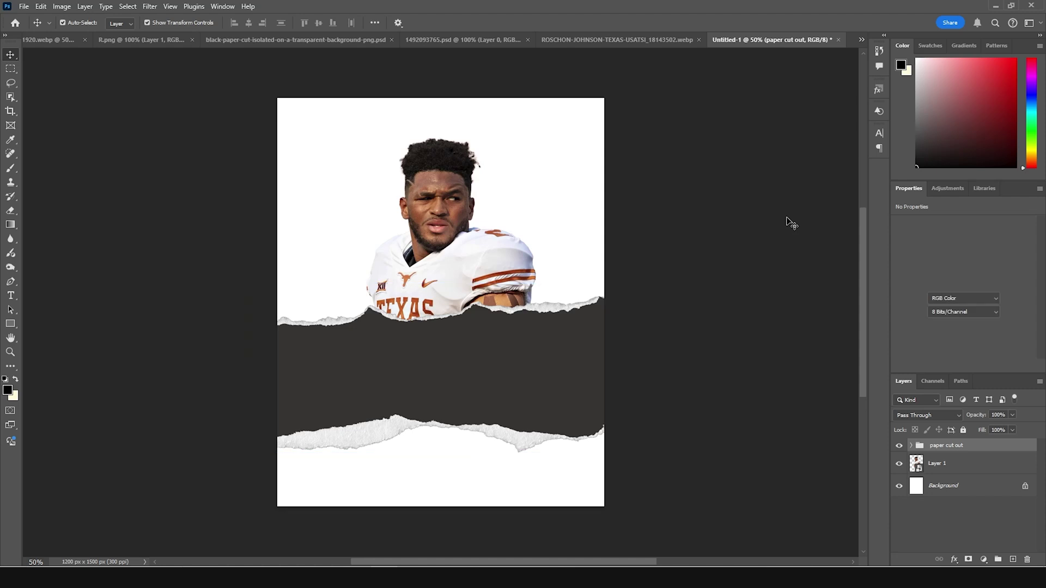
- Nudge the Texas player up and to the right to about X 346 px, Y 102 px
left_click(442, 233)
left_click_drag(442, 233, 448, 225)
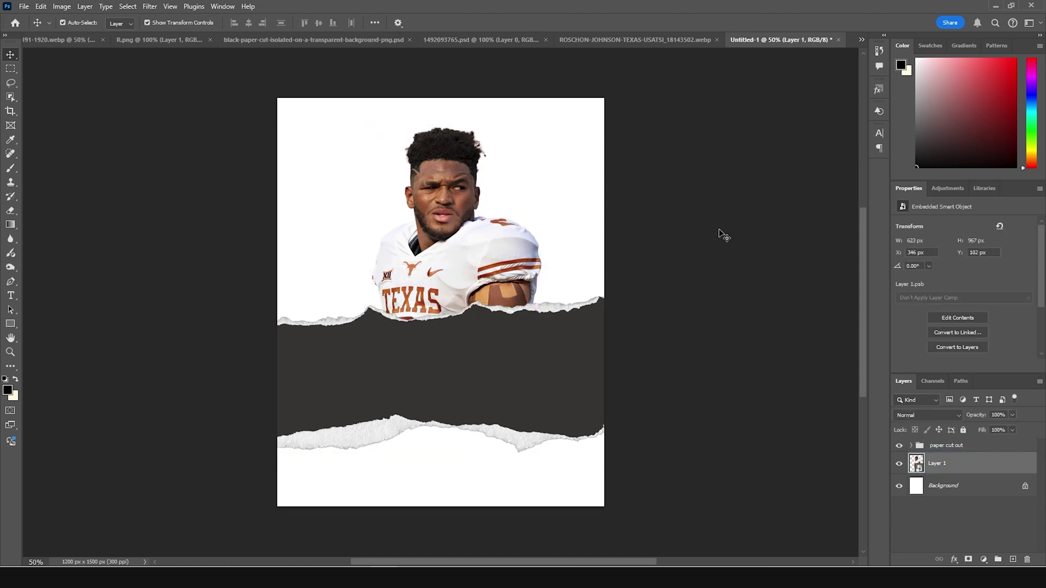
left_click(721, 234)
- Copy the number 30 Bears player cutout into the poster and place its layer inside the paper group, above the dark fill
left_click(305, 41)
left_click(555, 40)
left_click_drag(536, 181, 556, 328)
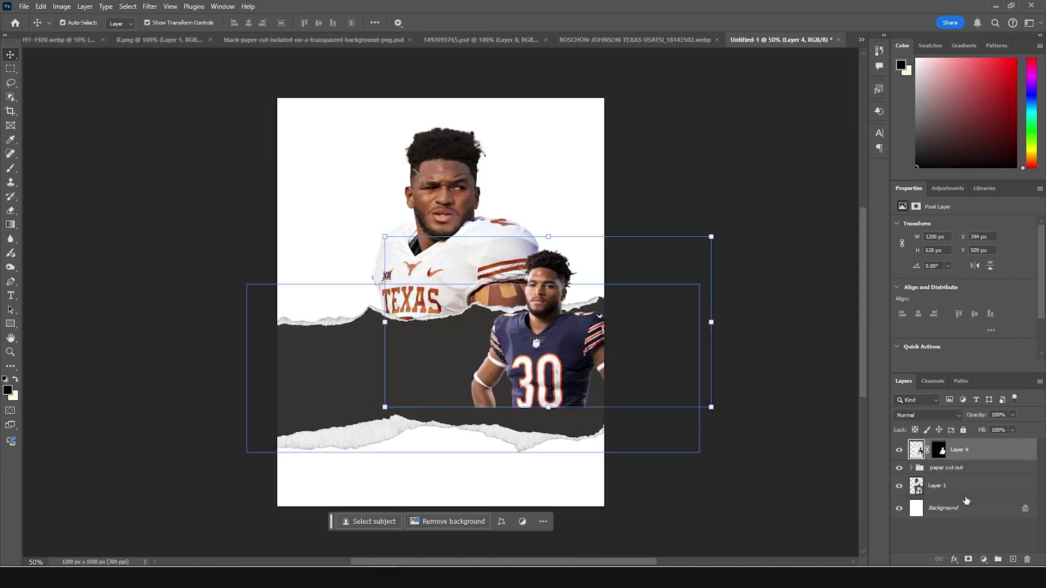
left_click(912, 467)
left_click_drag(958, 450, 937, 500)
- Scale the Bears player layer to about 1061 x 555 px and position it over the right end of the dark strip
key("ctrl+t")
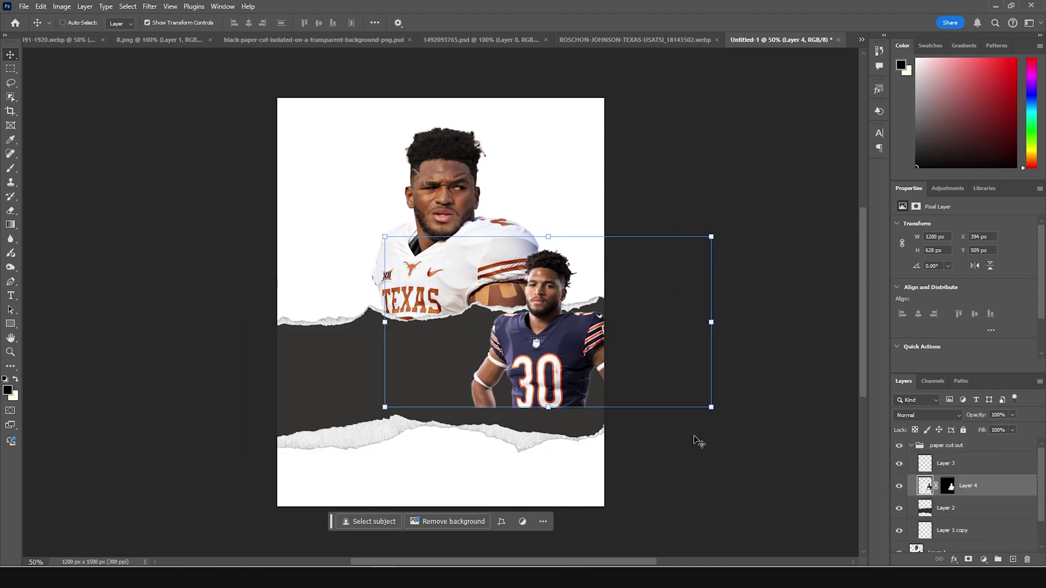
left_click_drag(711, 408, 693, 400)
left_click_drag(551, 366, 563, 403)
left_click(759, 521)
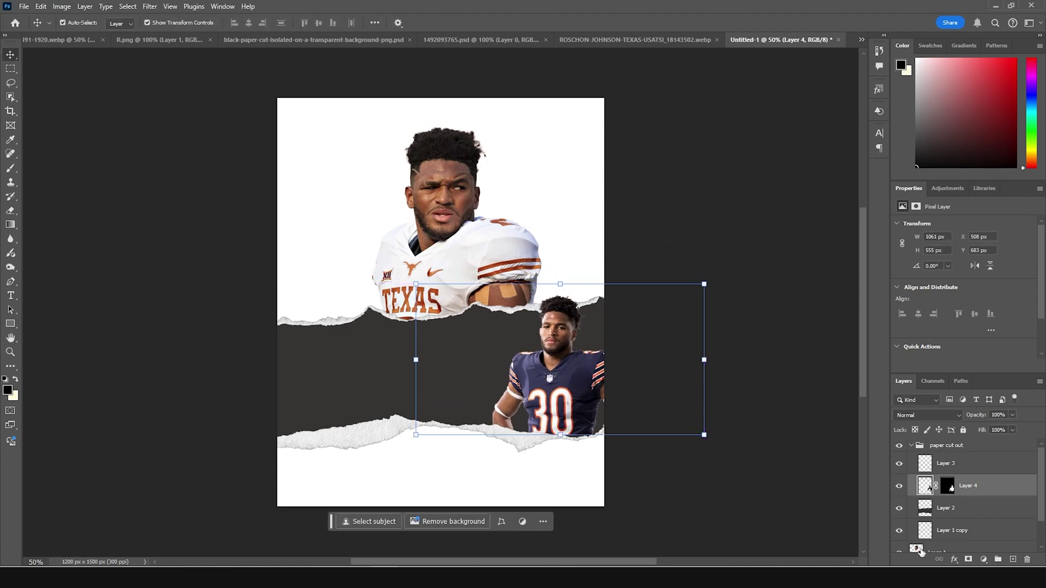
- Clip the Bears player to the dark paper layer and shift it down-left so the lower torn edge covers its waist
right_click(979, 492)
left_click(965, 436)
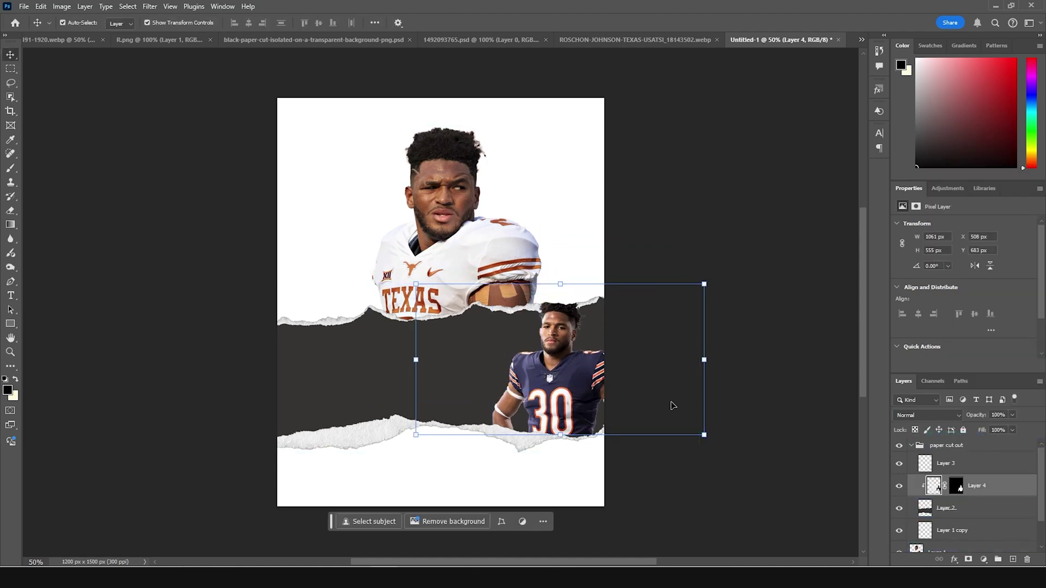
left_click_drag(572, 364, 550, 380)
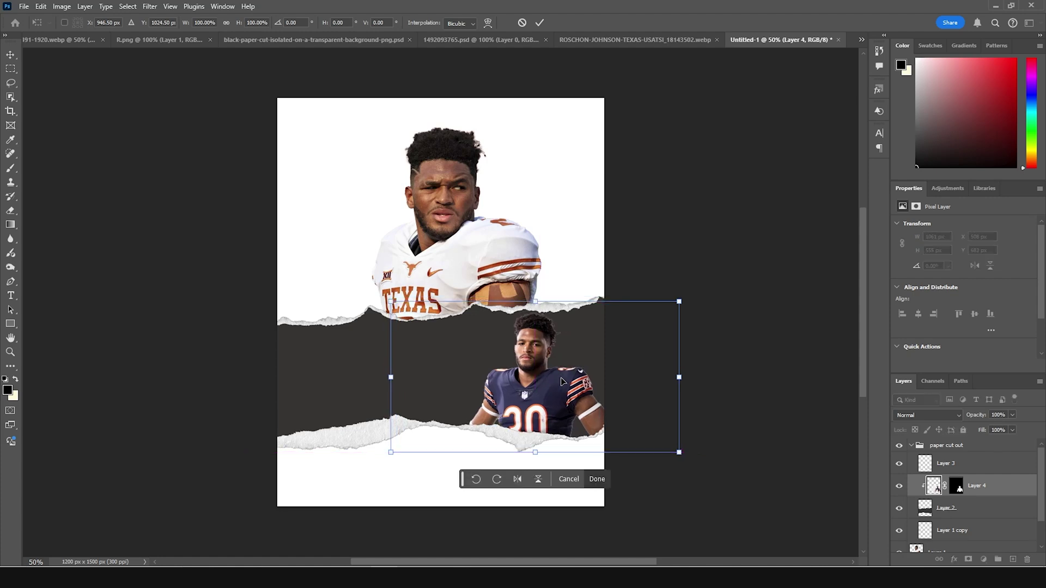
key("Return")
left_click(748, 283)
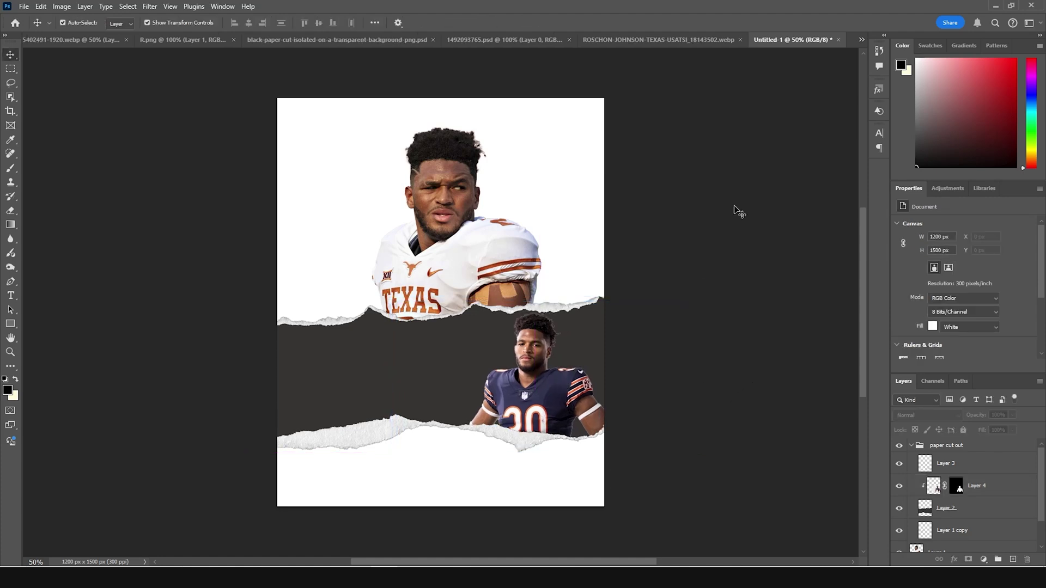
- Copy the photo of the helmeted Texas runner into the poster and place it clipped beneath the Bears player layer
left_click(147, 40)
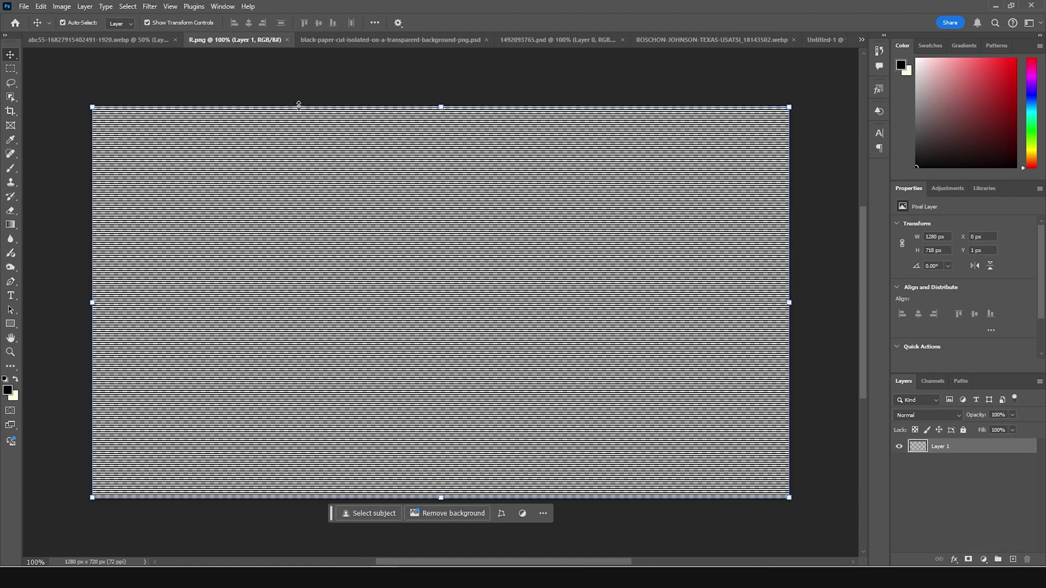
left_click(524, 44)
left_click(391, 42)
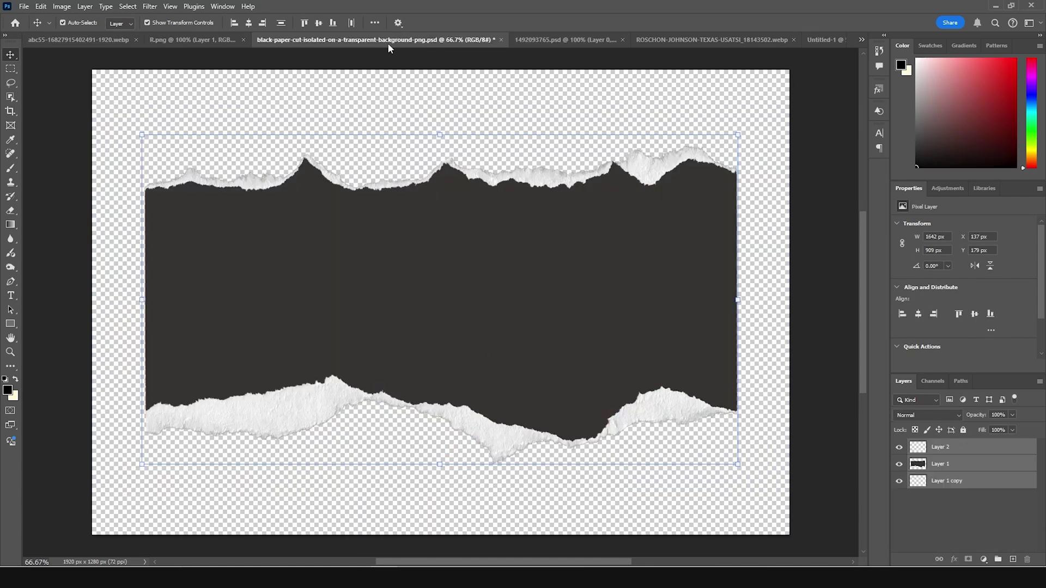
left_click(158, 40)
left_click(94, 38)
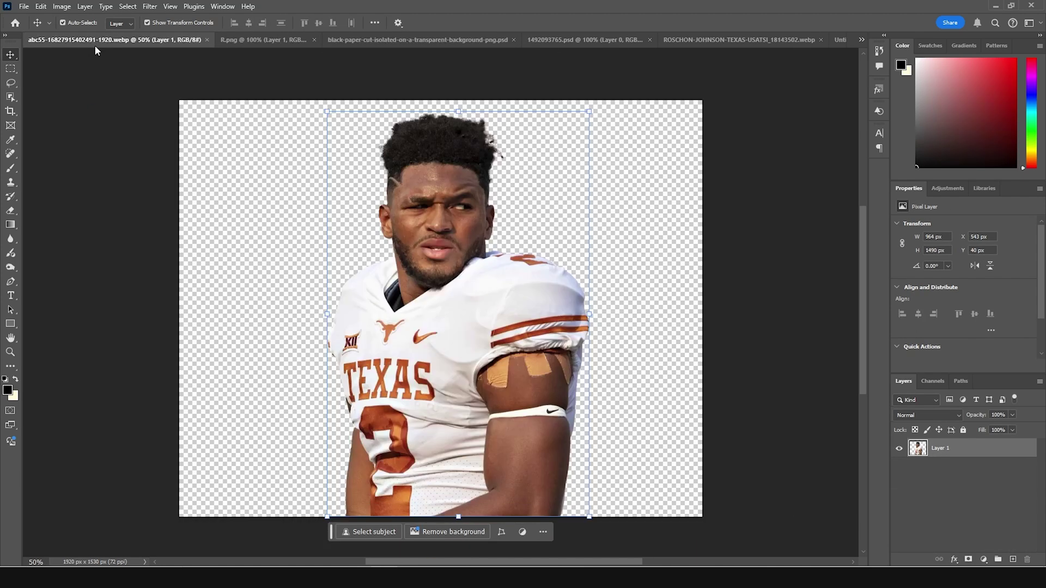
left_click(626, 42)
left_click(673, 42)
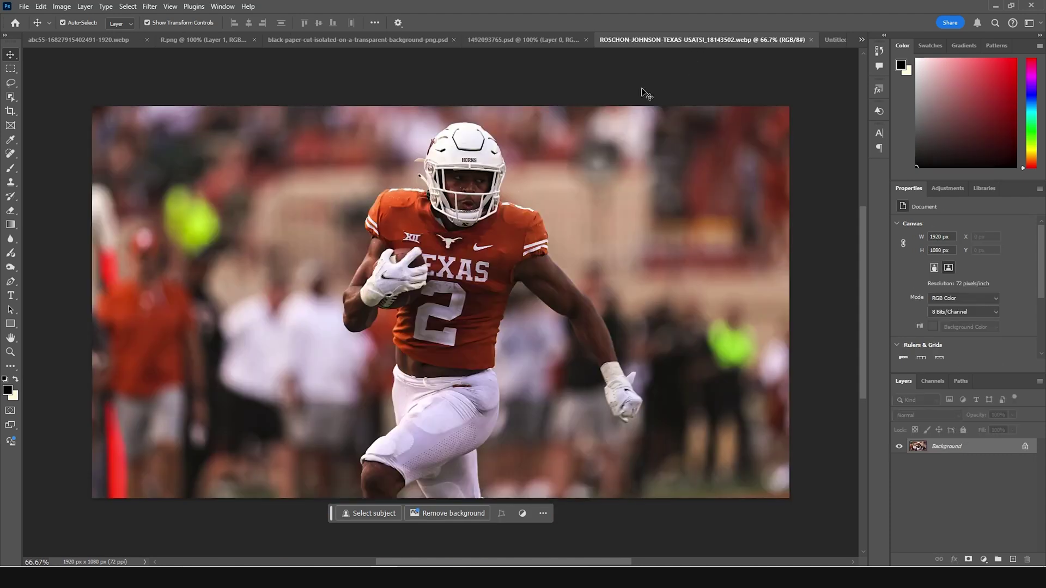
scroll(827, 49, "up", 2)
left_click_drag(834, 42, 467, 378)
left_click_drag(926, 449, 934, 520)
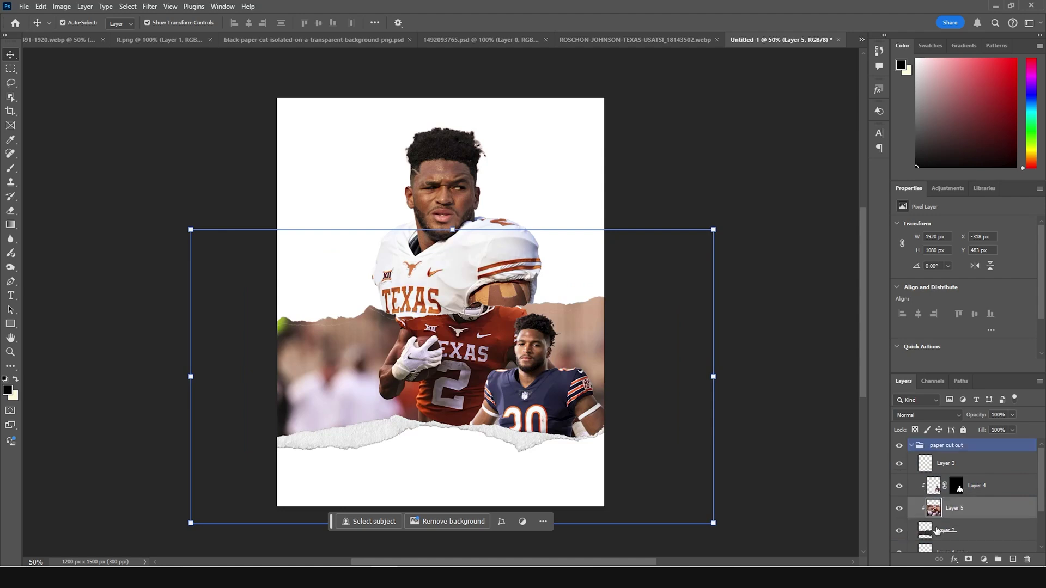
- Move the runner photo down-left to about X 286 px, Y 1255 px so the runner fills the strip's left half
key("ctrl+t")
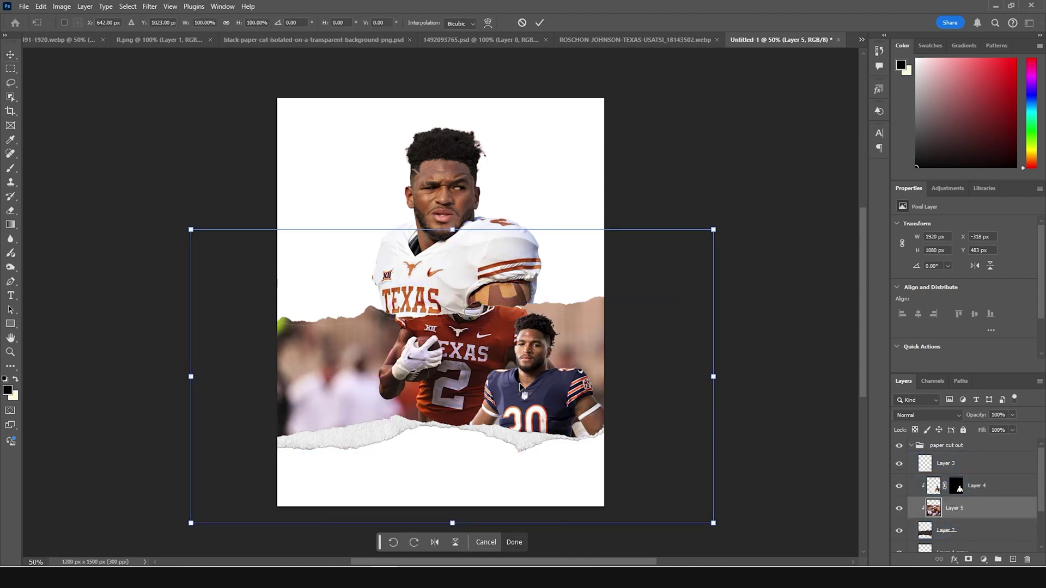
left_click_drag(444, 351, 347, 415)
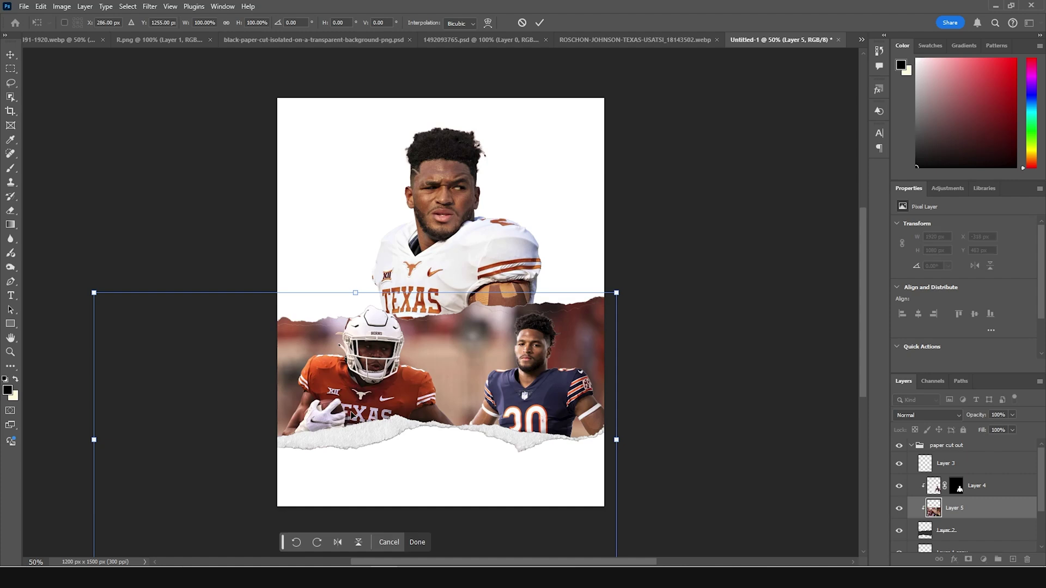
scroll(931, 515, "down", 1)
- Move the upper torn-edge layer, Layer 1 copy, above both clipped player layers
left_click(931, 506)
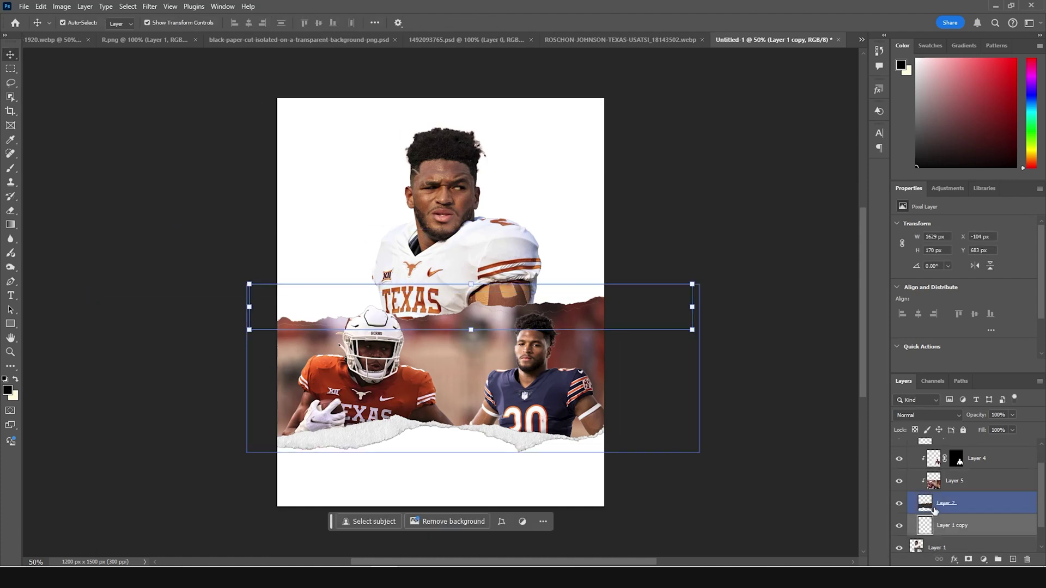
scroll(935, 497, "up", 1)
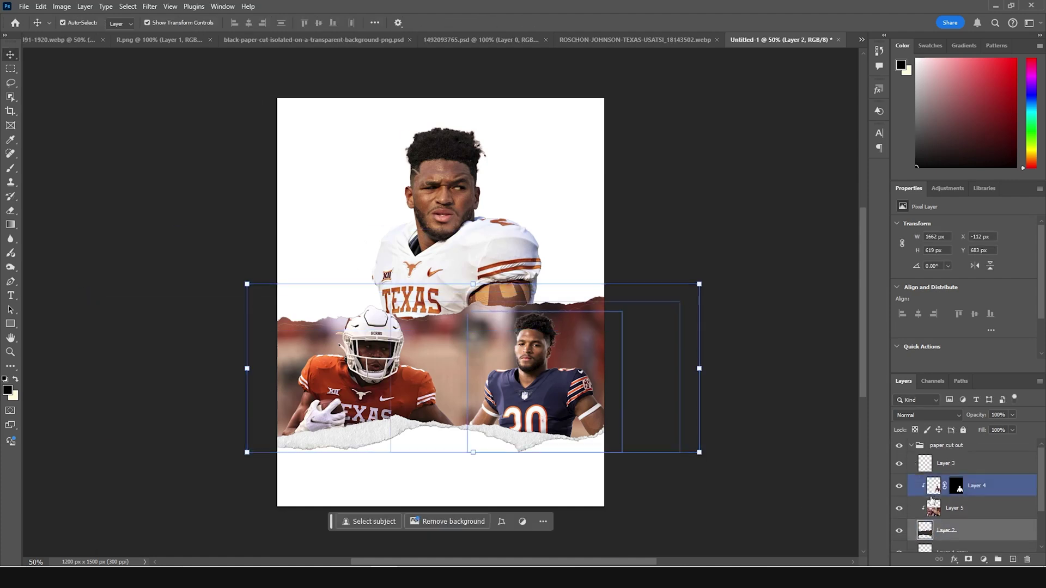
scroll(927, 536, "down", 1)
left_click_drag(929, 525, 941, 452)
- Scale the runner photo to about 75.4% and place it at about X 245.5 px, Y 1175 px within the strip
left_click(953, 503)
key("ctrl+t")
mouse_move(512, 372)
left_mouse_down()
mouse_move(479, 355)
mouse_move(501, 354)
left_mouse_up()
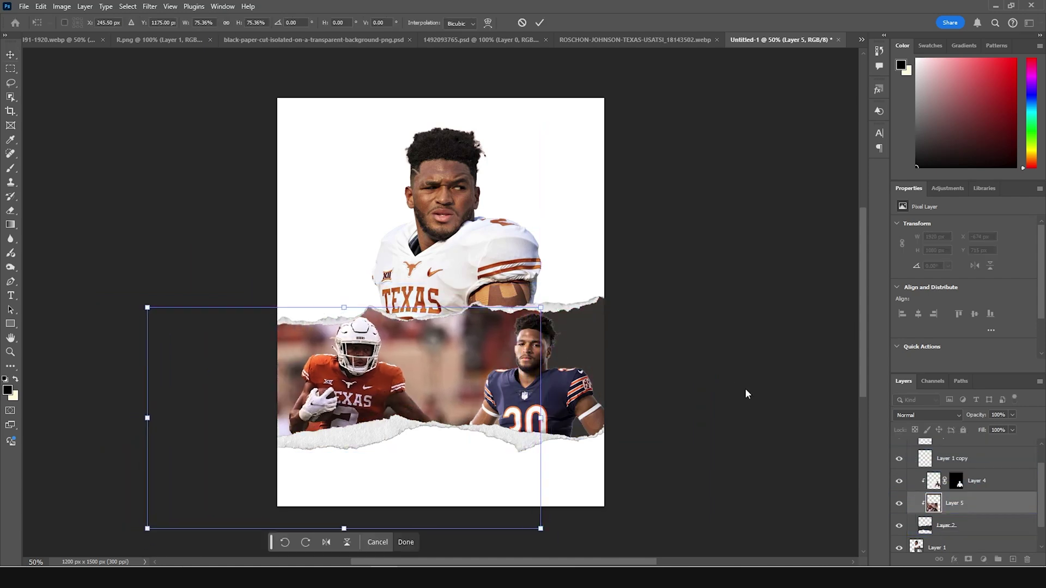
left_click(934, 531)
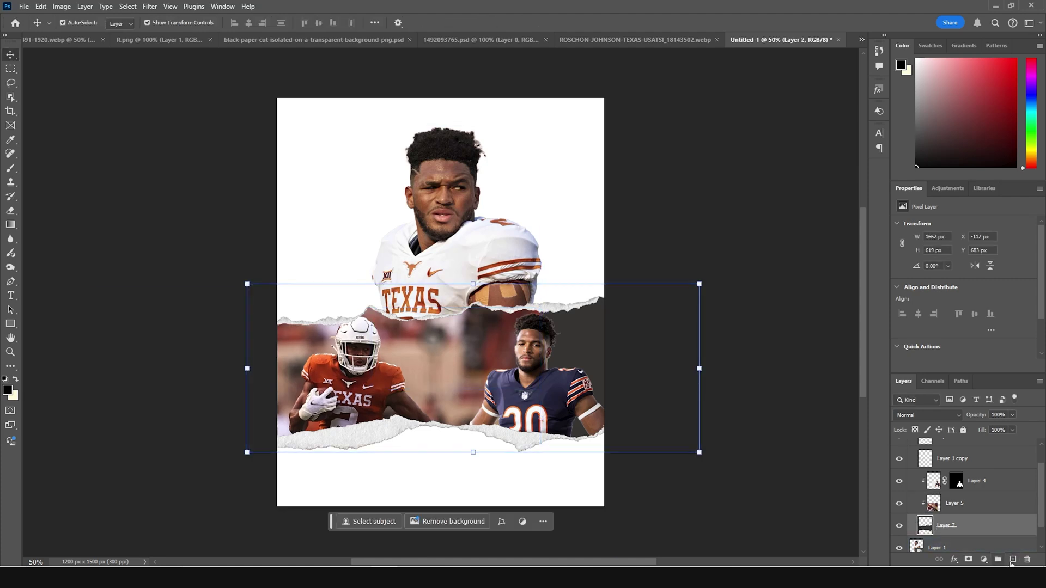
- Add a solid colour fill layer above the torn strip's base layer, Layer 2, using the navy #2c3049 sampled from the Bears jersey
left_click(984, 559)
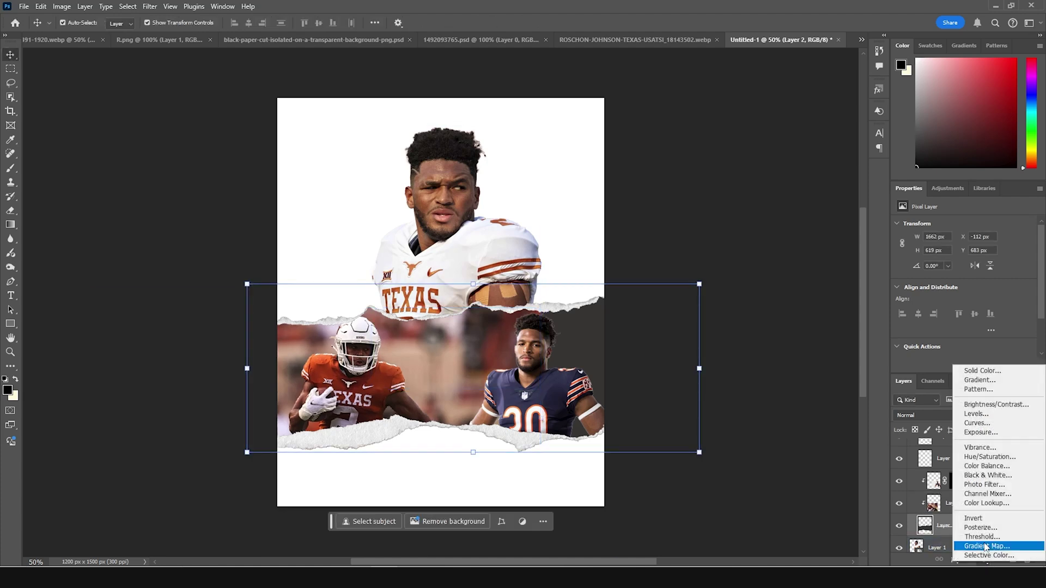
left_click(987, 371)
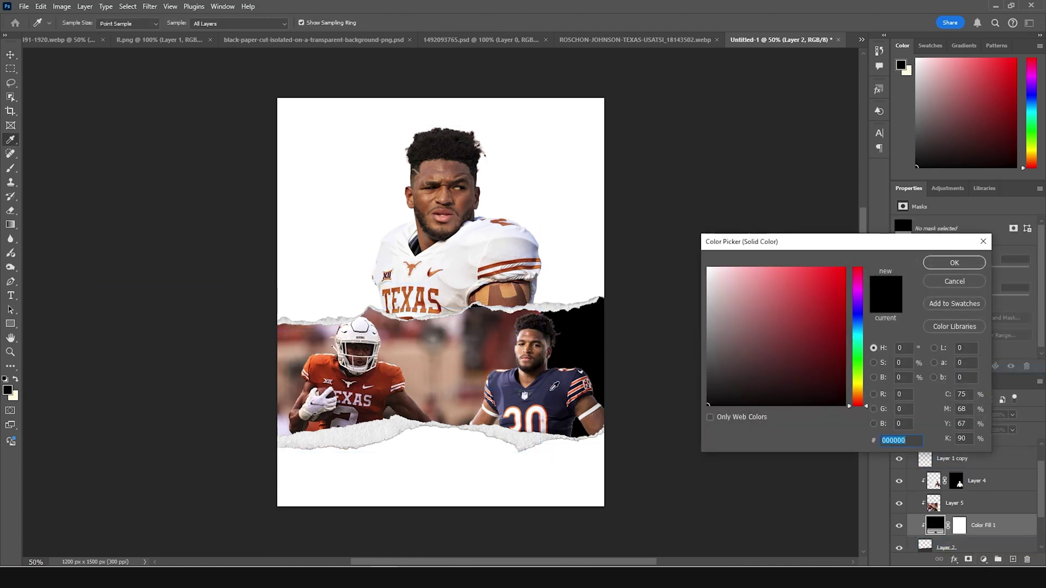
left_click(544, 395)
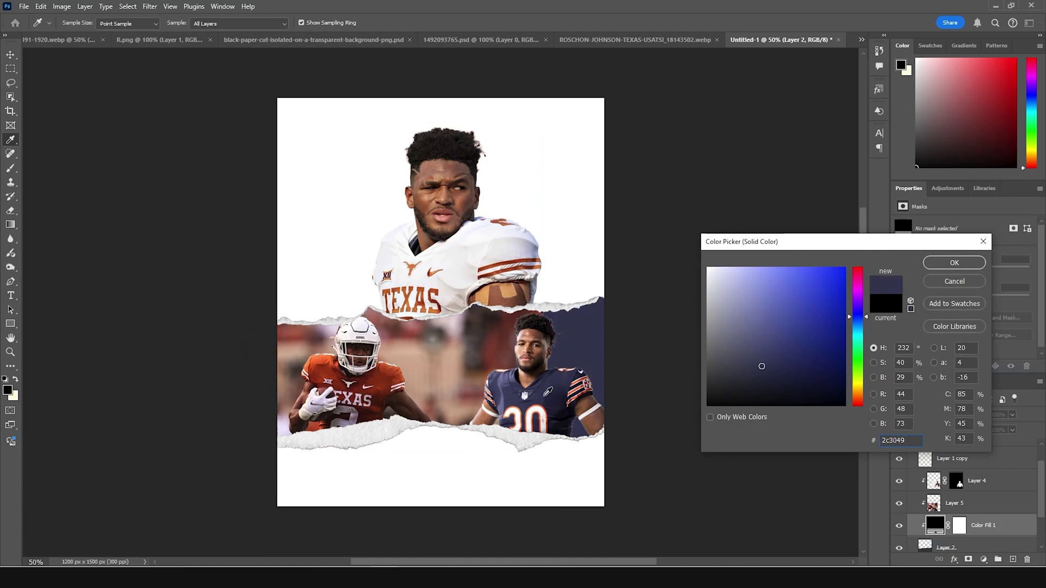
left_click(958, 264)
key("v")
- Add a layer mask to the runner photo and paint black with a 300 px brush over its right end behind the Bears player
left_click(919, 501)
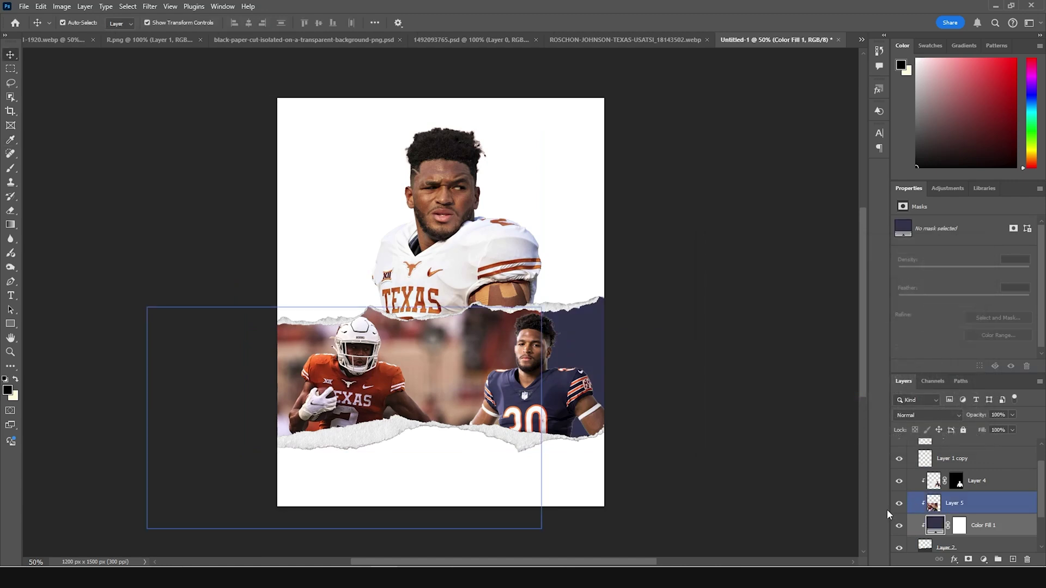
left_click(968, 559)
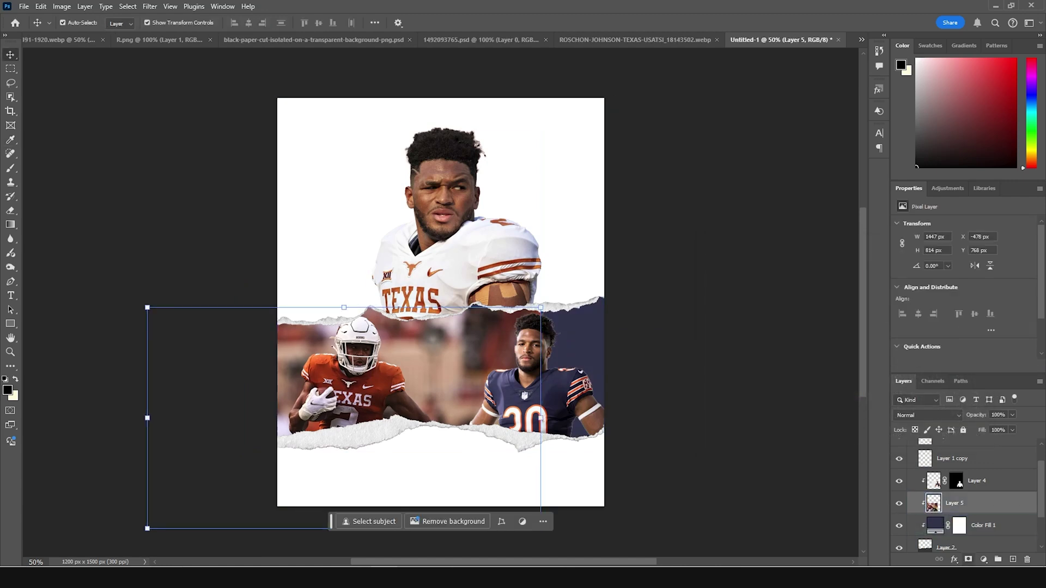
key("b")
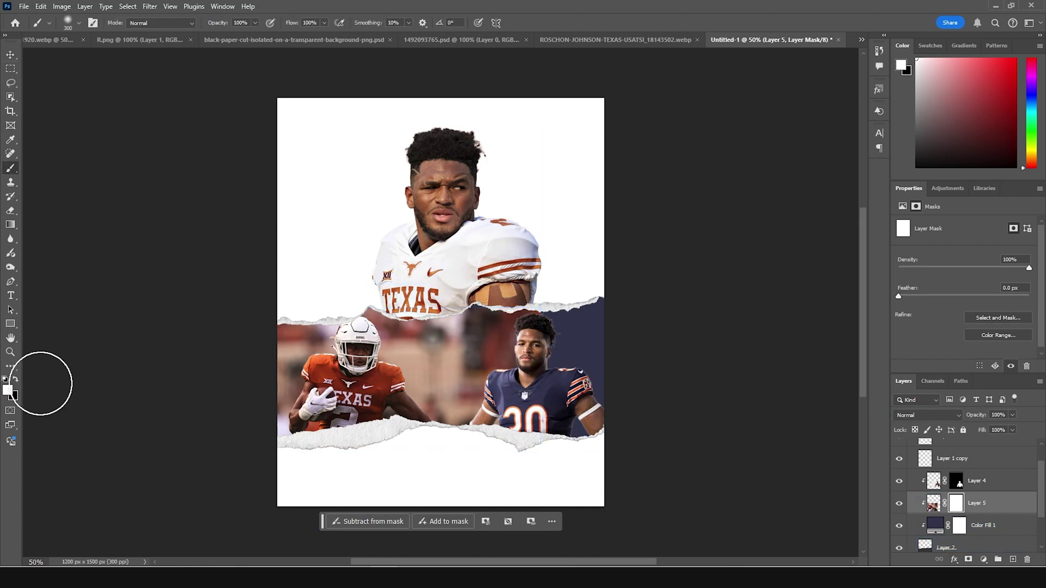
key("x")
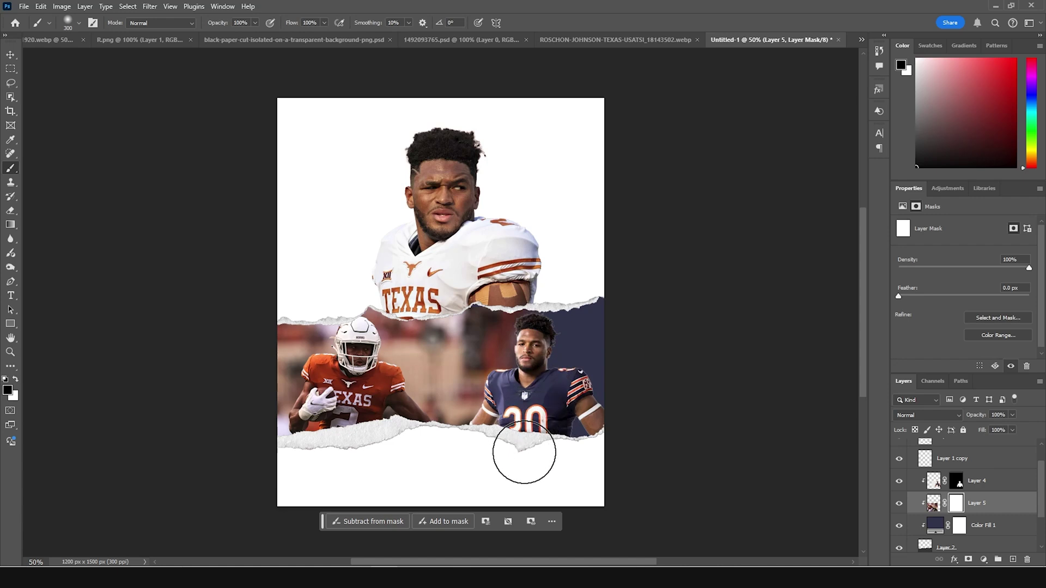
left_click_drag(514, 468, 556, 476)
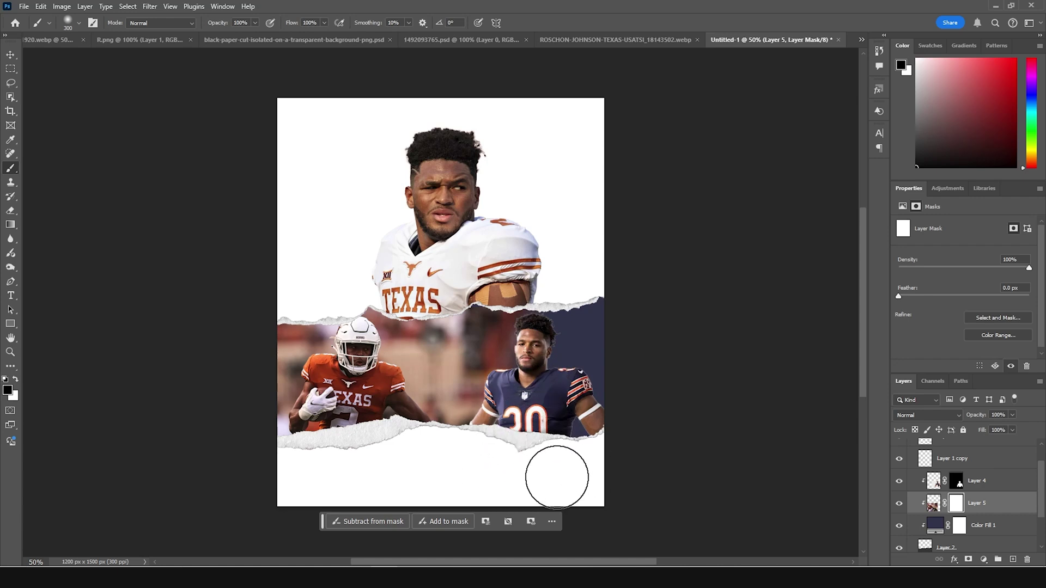
key("v")
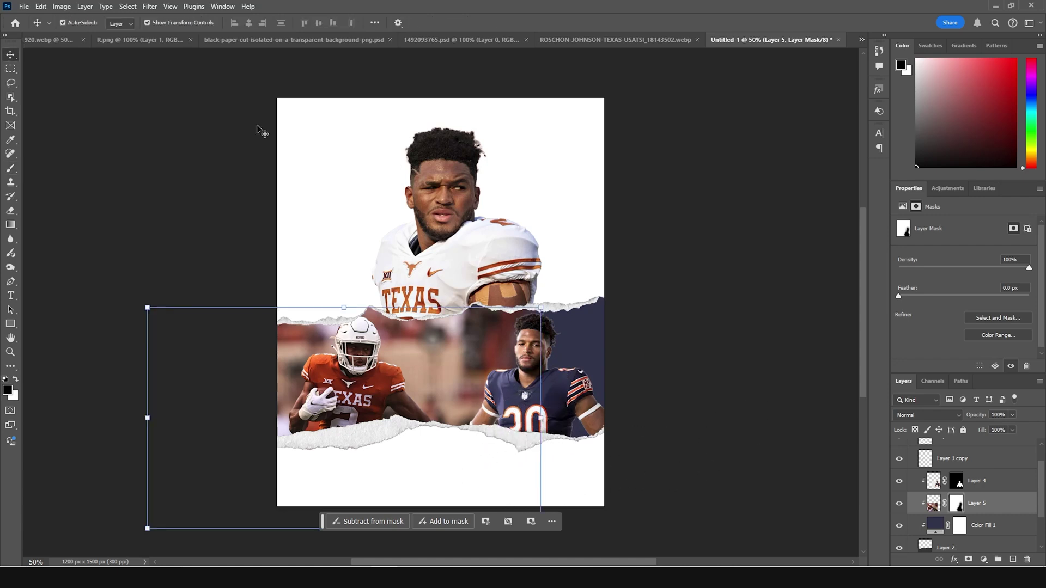
left_click(775, 264)
- Add a solid colour fill layer above the Background in the strip's navy, #2c3049
scroll(923, 514, "down", 2)
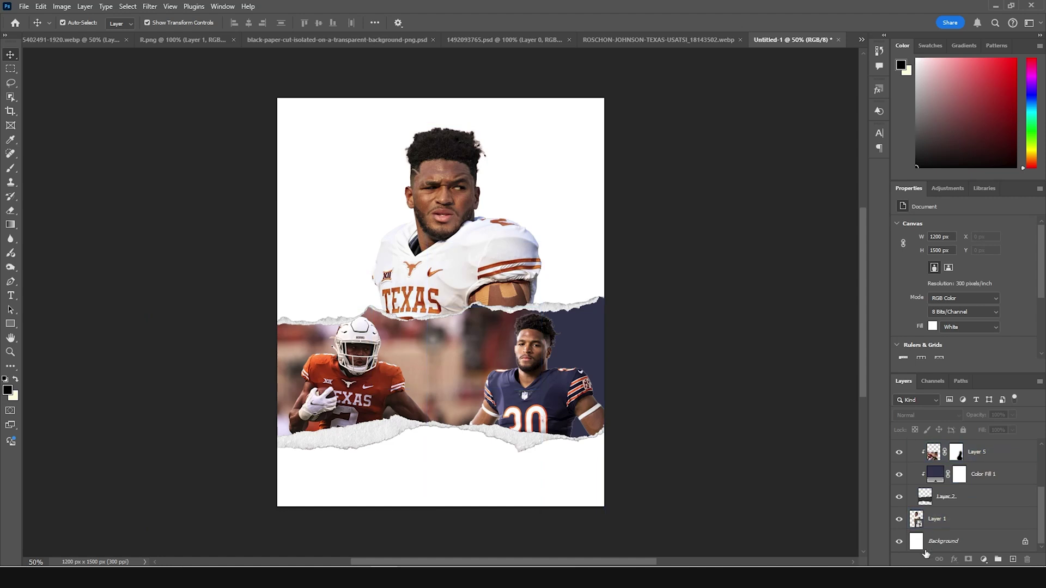
left_click(958, 541)
left_click(983, 560)
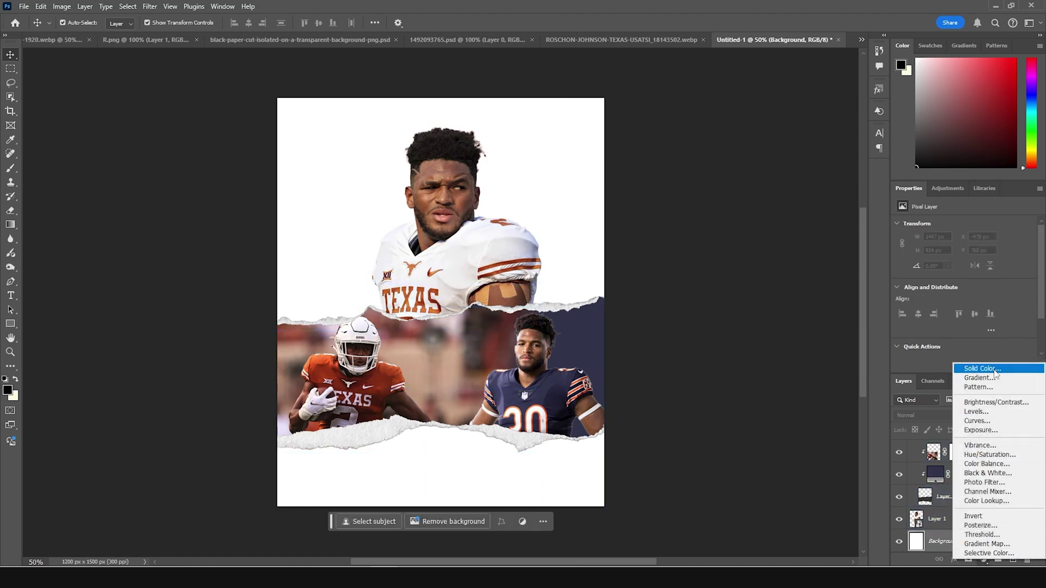
left_click(965, 366)
left_click(601, 331)
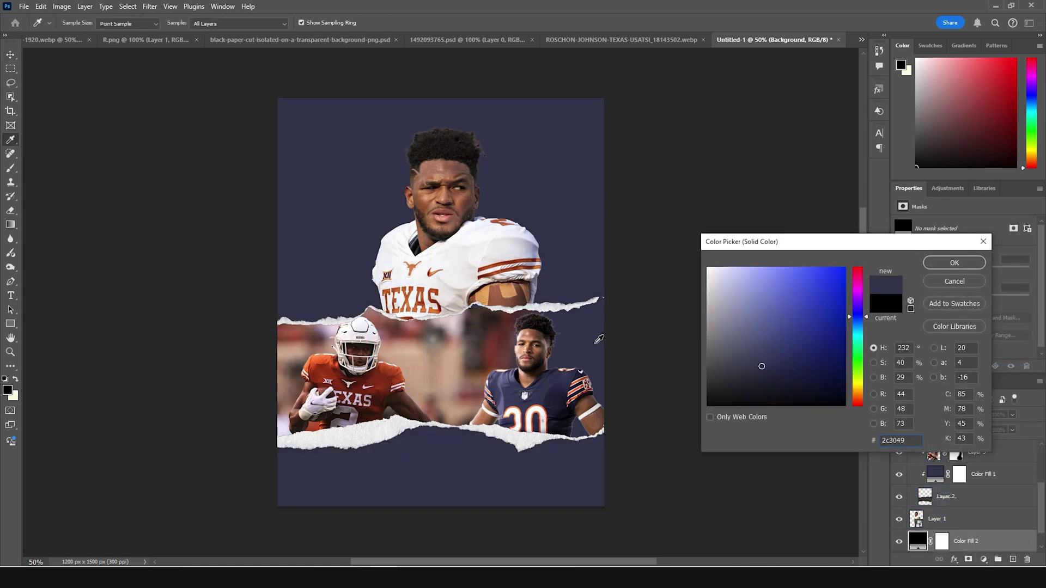
left_click(954, 263)
- Draw a rectangle shape of about 1718 x 1017 px above the portrait layer, covering the poster's upper area down past the torn edge
left_click(937, 519)
left_click(11, 54)
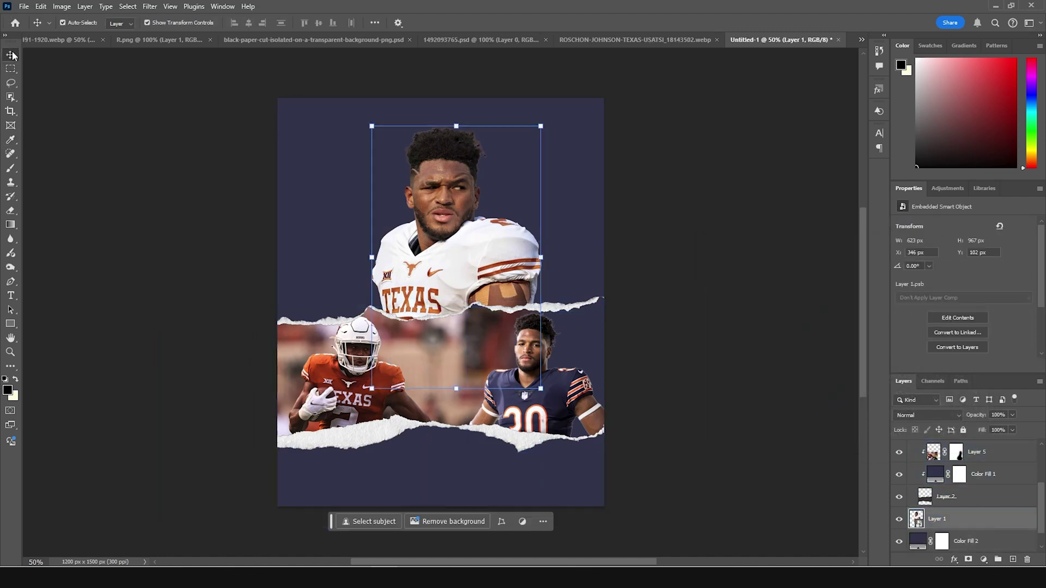
left_click(11, 324)
left_click_drag(238, 64, 705, 341)
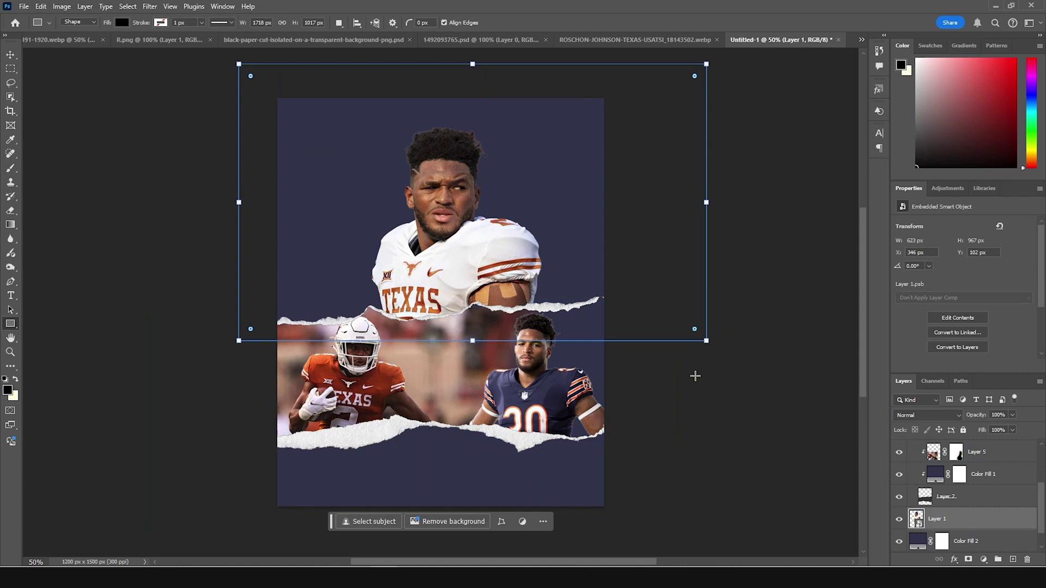
- Recolour the rectangle light grey #e7e6e6, starting from a colour sampled on the torn paper edge
double_click(920, 527)
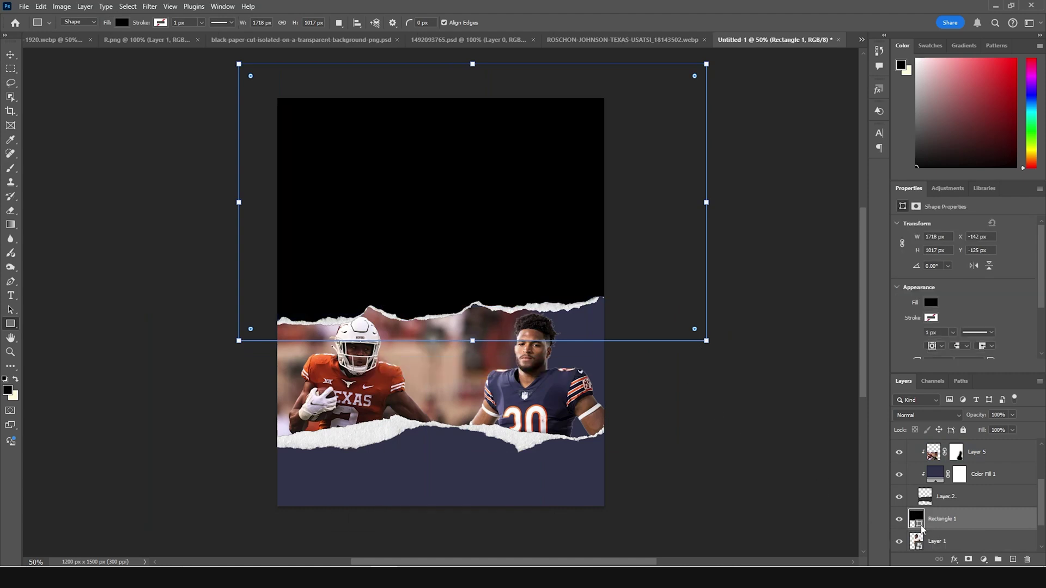
left_click(554, 301)
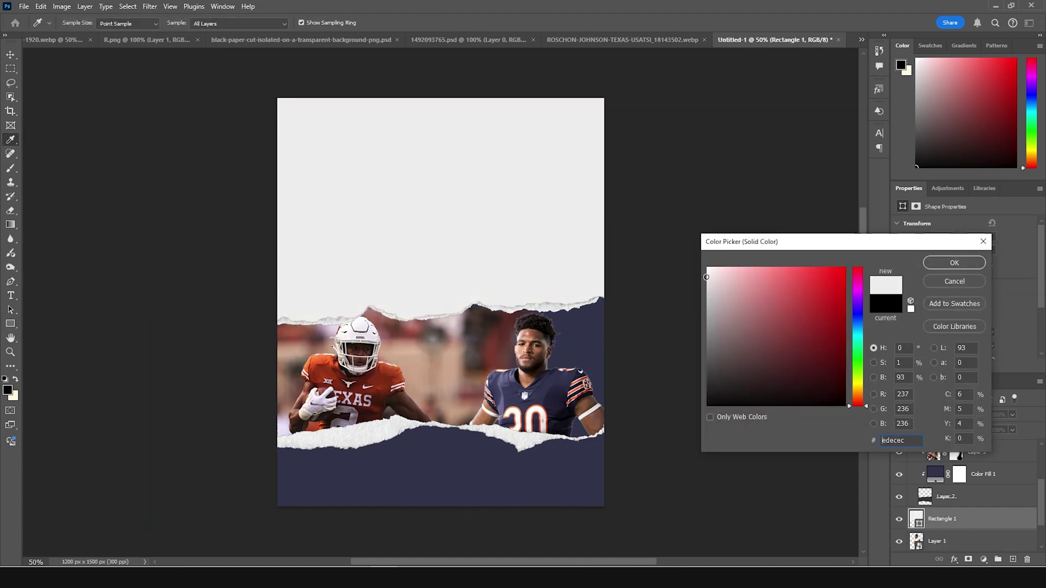
left_click(708, 277)
left_click(950, 263)
scroll(928, 531, "down", 2)
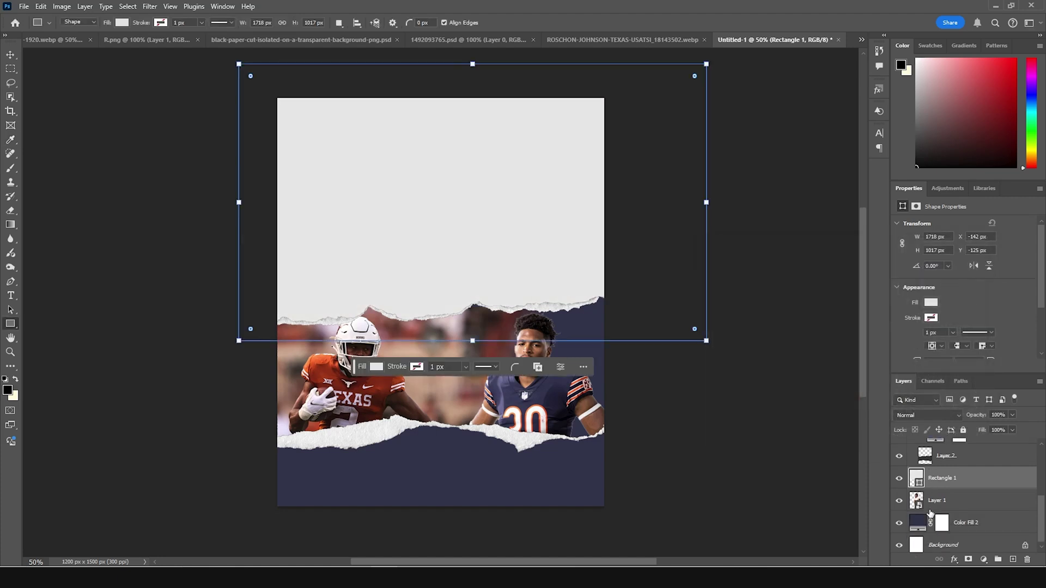
- Move the grey rectangle layer beneath the main Texas portrait, Layer 1, and deselect it
left_click_drag(927, 482, 928, 510)
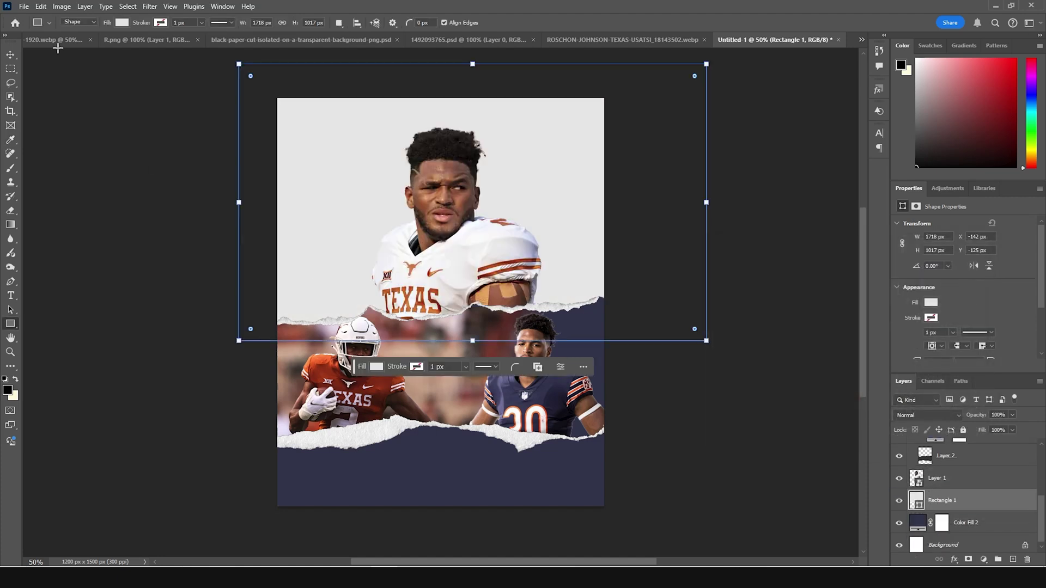
left_click(12, 56)
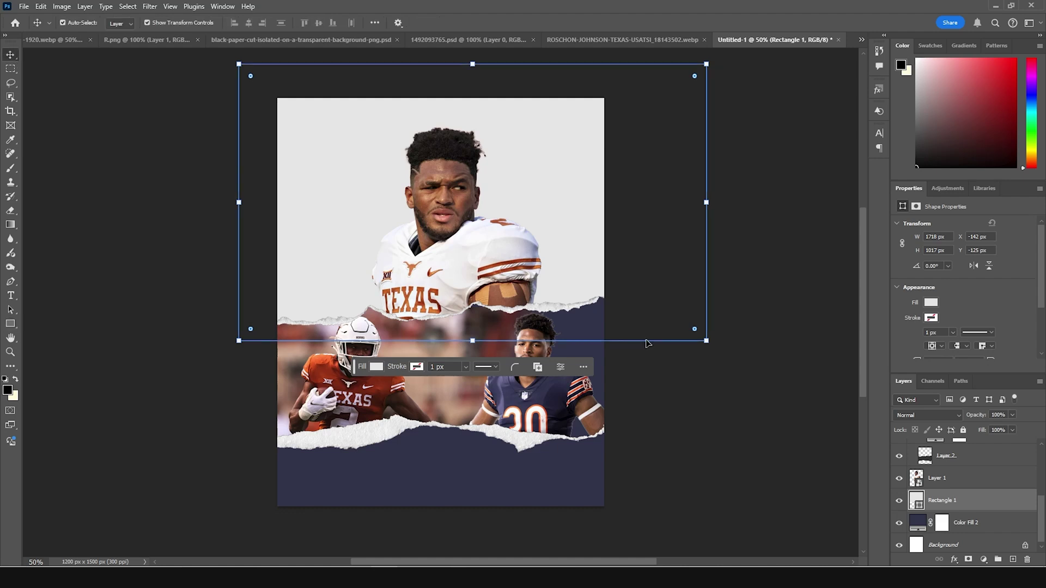
left_click(747, 269)
- Set the Pen tool's shape fill to the navy #2c3049 sampled from the strip's background
scroll(747, 269, "down", 1)
scroll(747, 268, "up", 1)
left_click(432, 272, "ctrl")
scroll(432, 272, "up", 1)
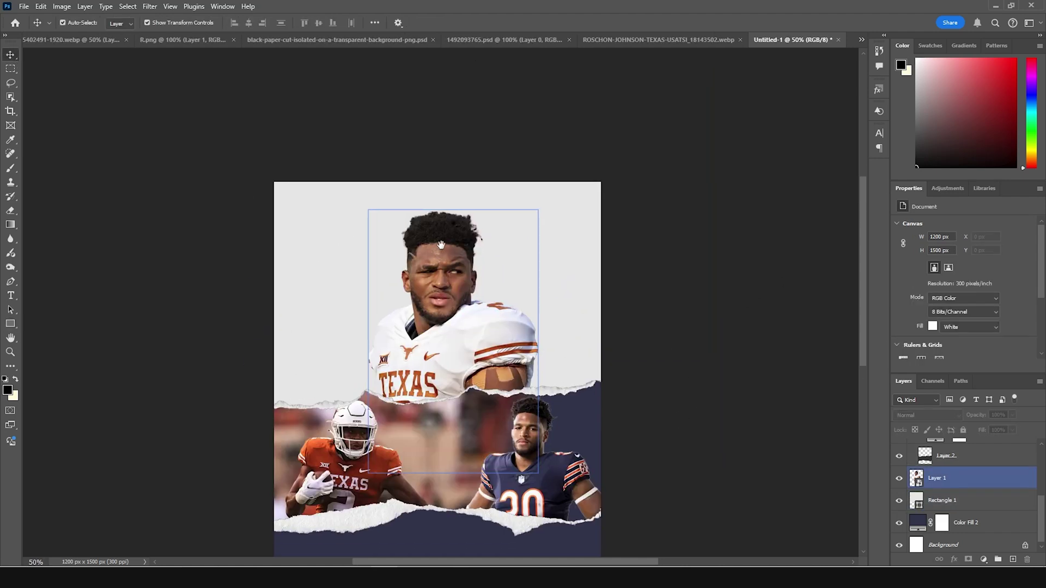
left_click(733, 234)
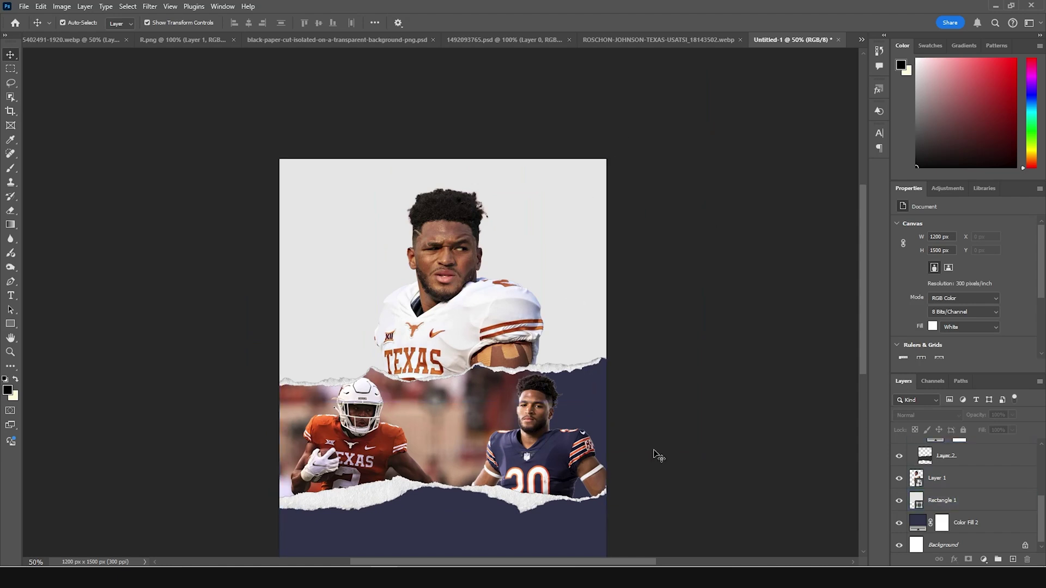
left_click(11, 281)
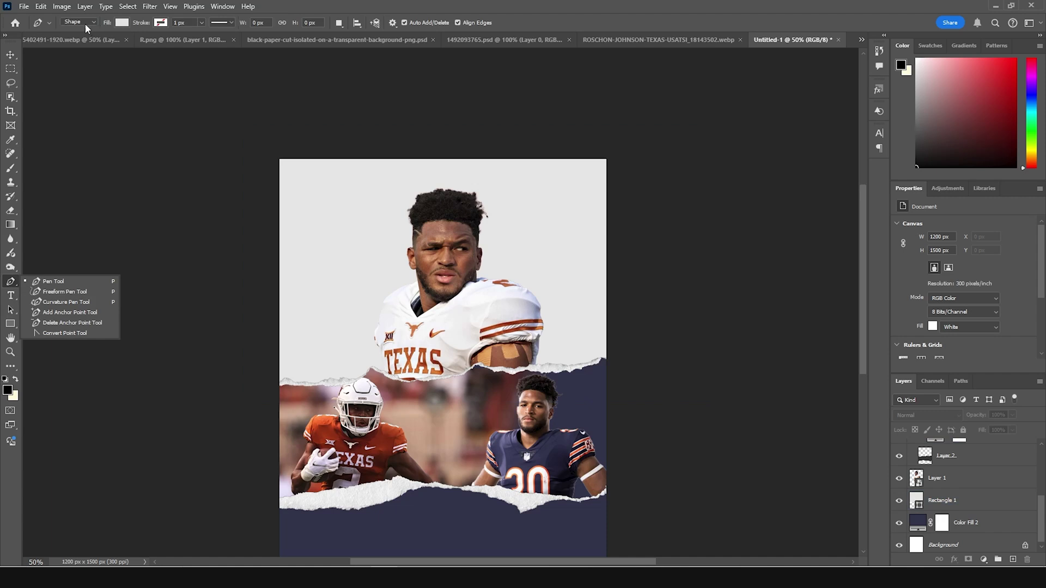
left_click(122, 22)
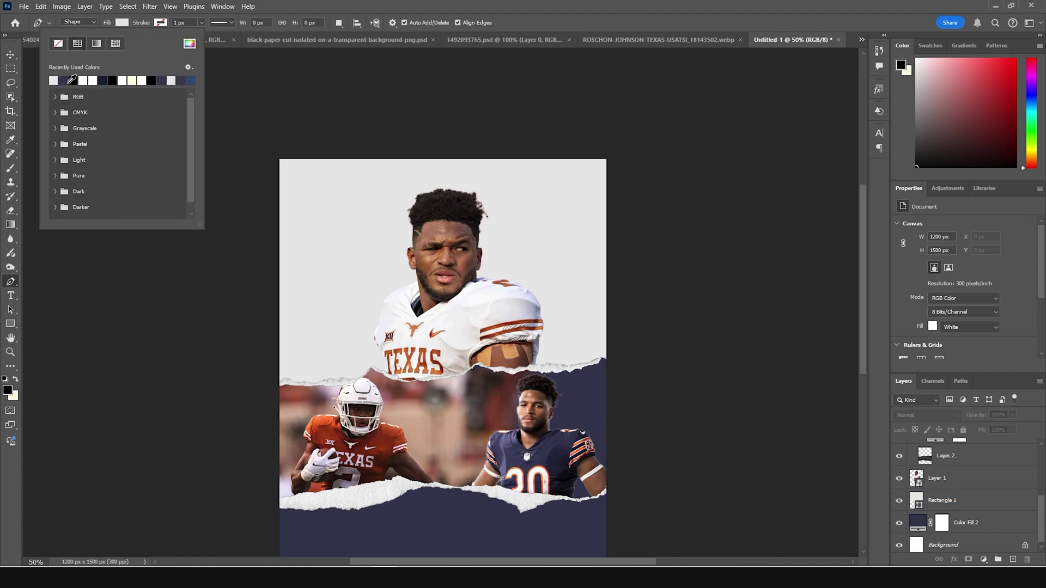
left_click(190, 43)
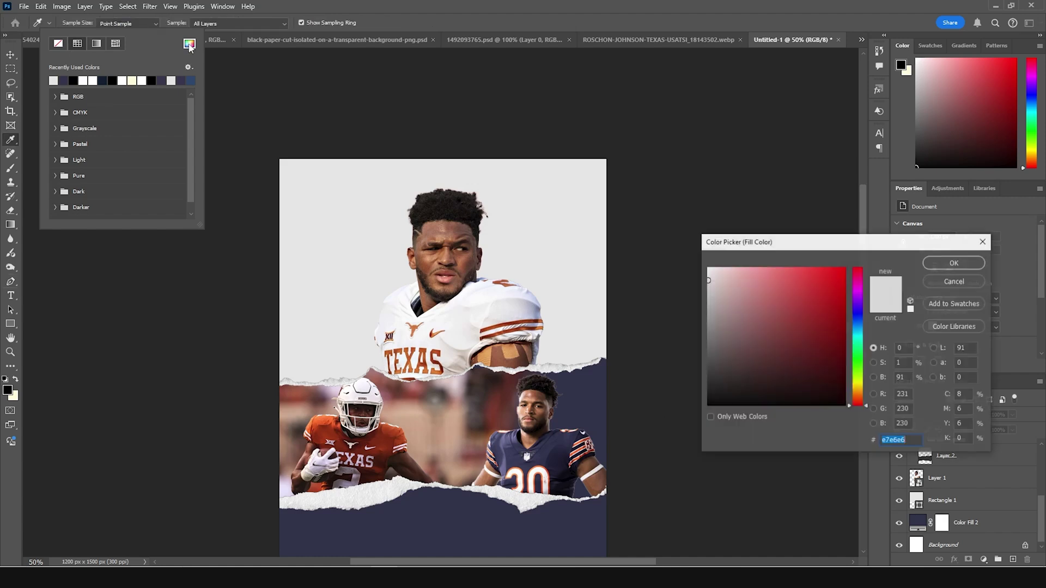
left_click(599, 418)
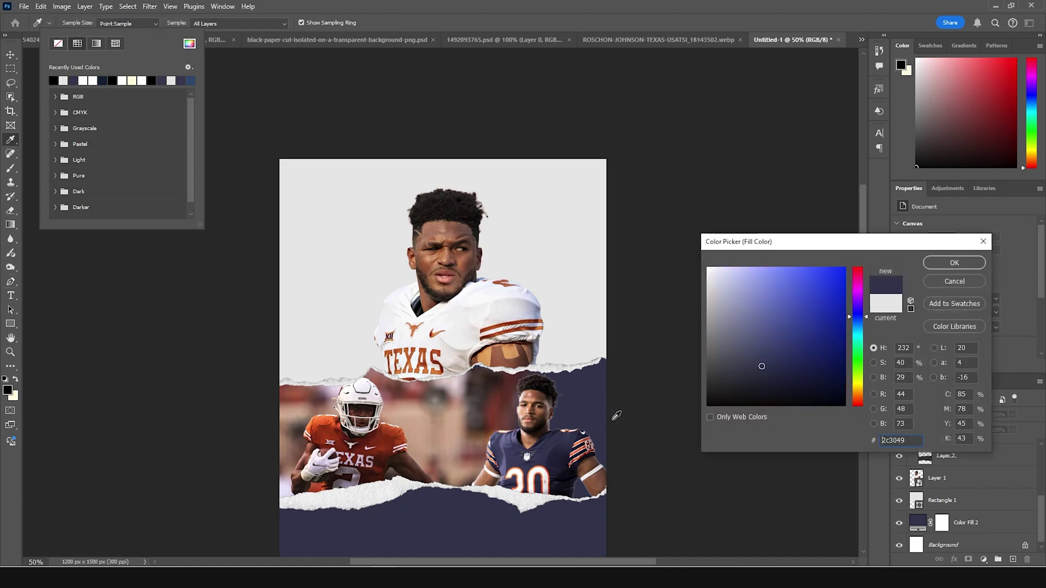
left_click(955, 262)
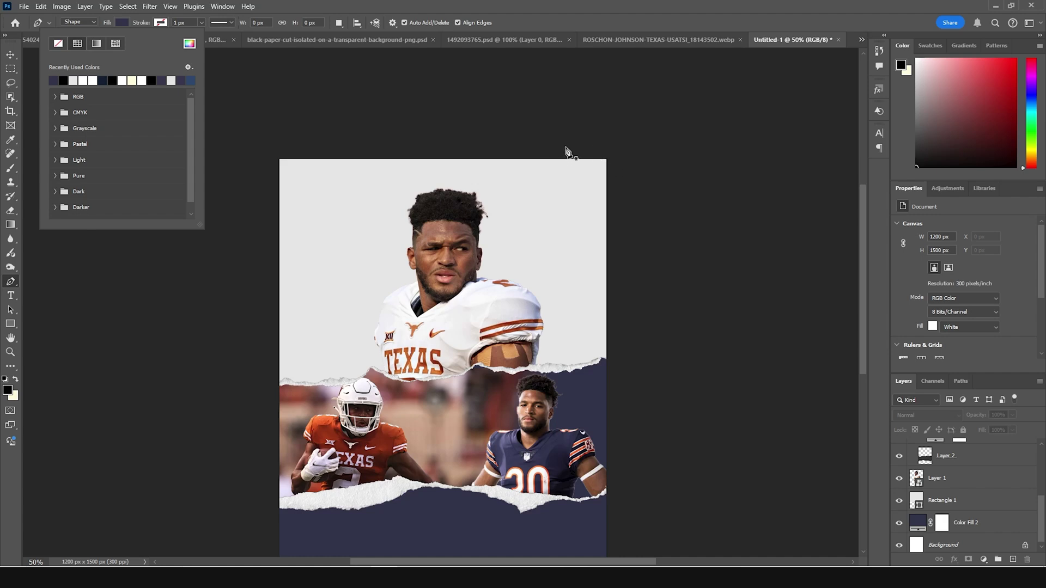
- Draw a closed navy pen shape along the poster's upper-right edge, with a jagged top notch and a long slanted inner side
left_click(595, 148)
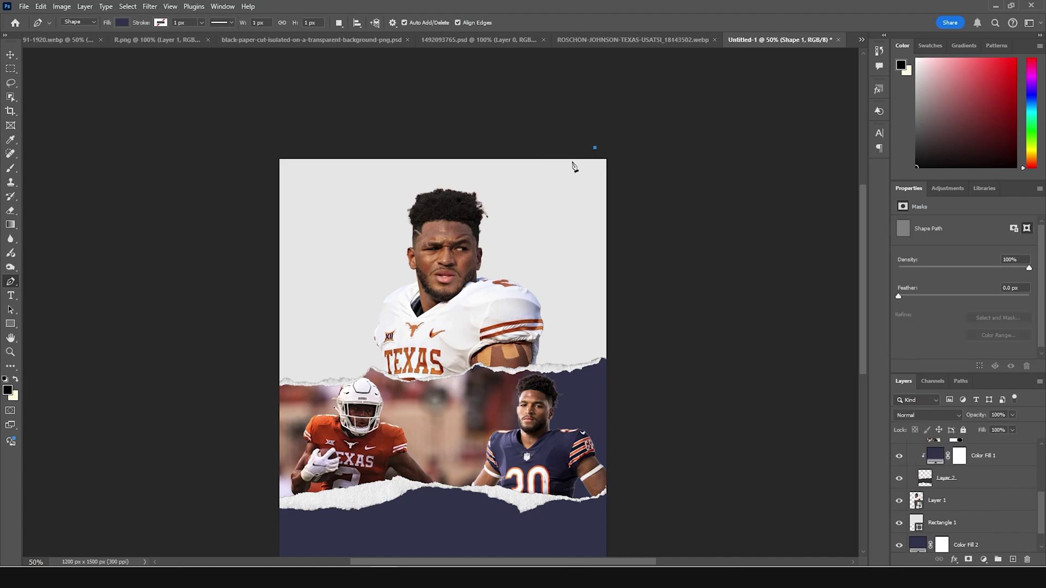
left_click(560, 159)
left_click(561, 176)
left_click(572, 176)
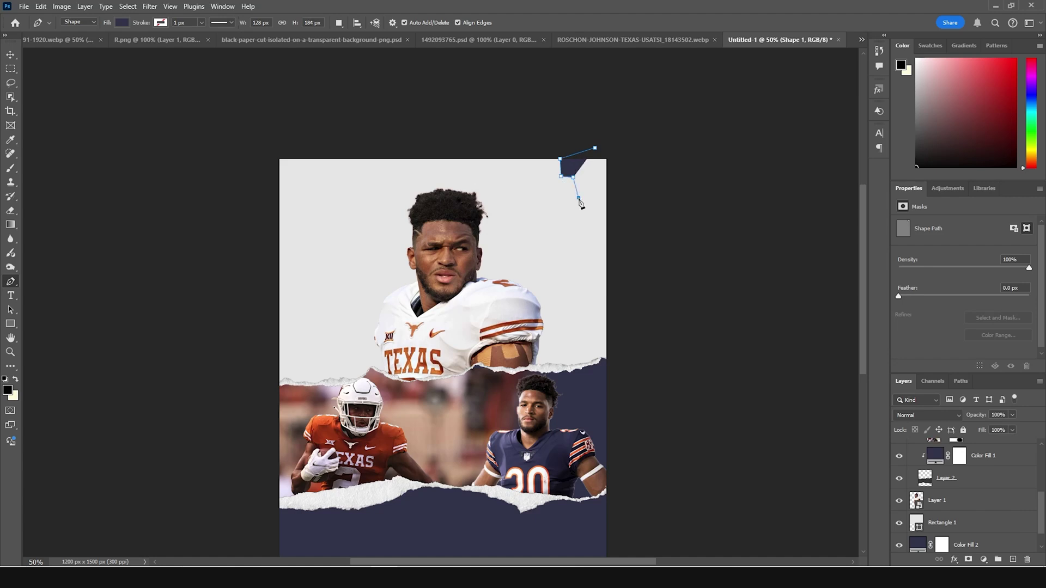
left_click(567, 214)
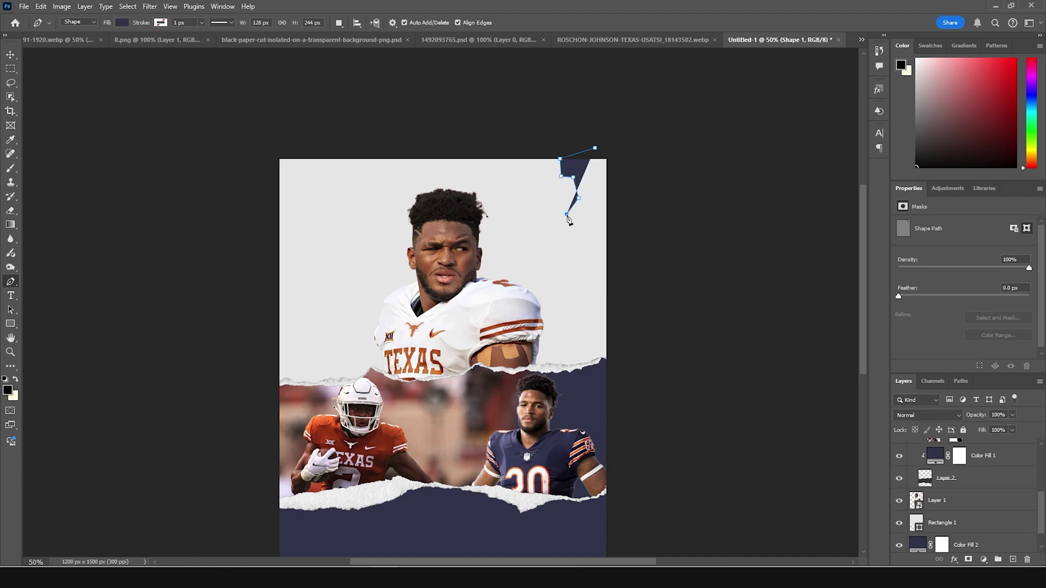
left_click(617, 376)
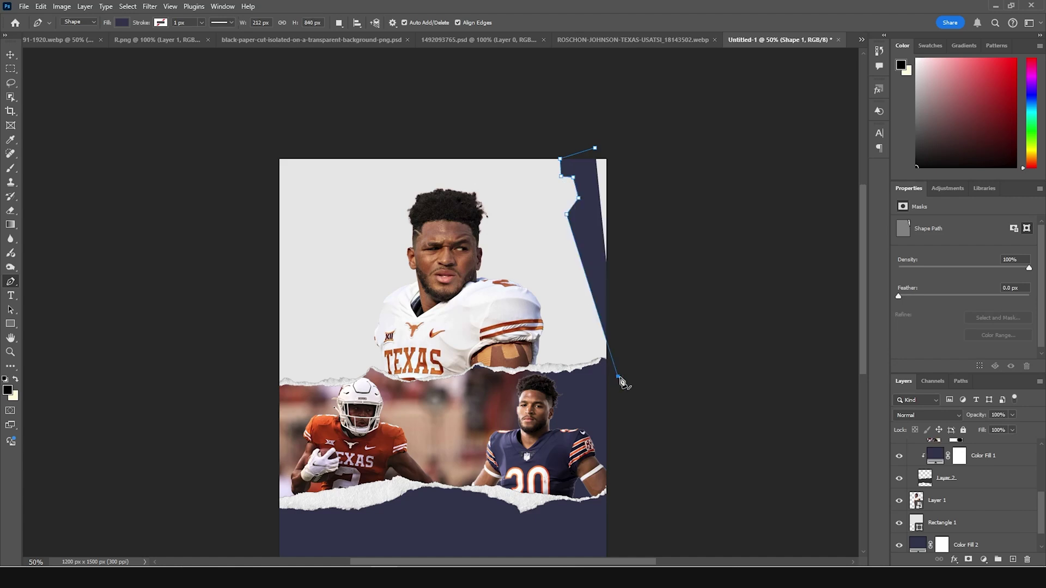
left_click(682, 403)
left_click_drag(597, 148, 614, 415)
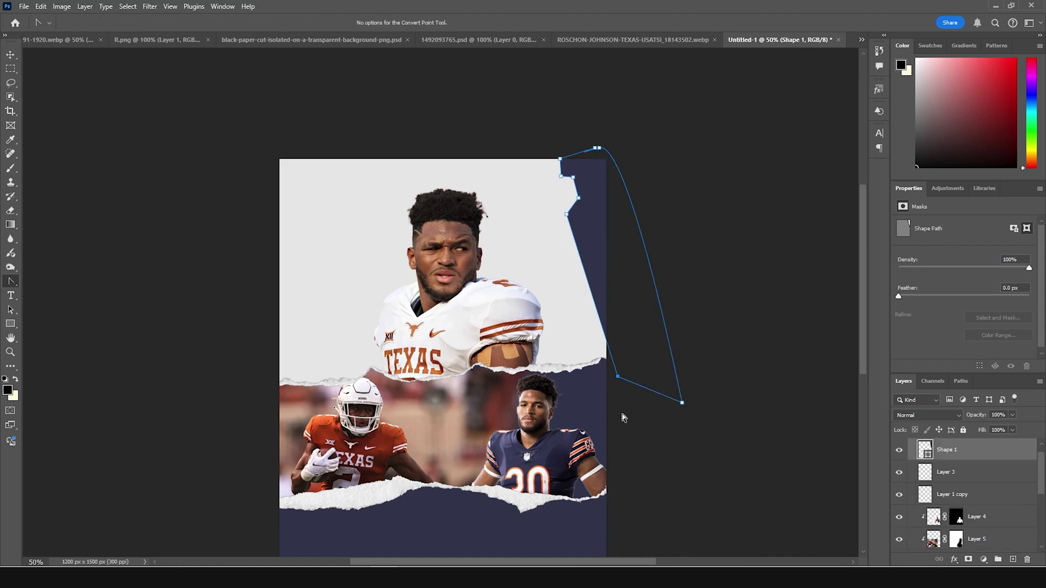
- Reposition the navy shape's lower inner anchor point so its slanted side meets the poster's right edge at the torn strip
left_click_drag(617, 376, 625, 378)
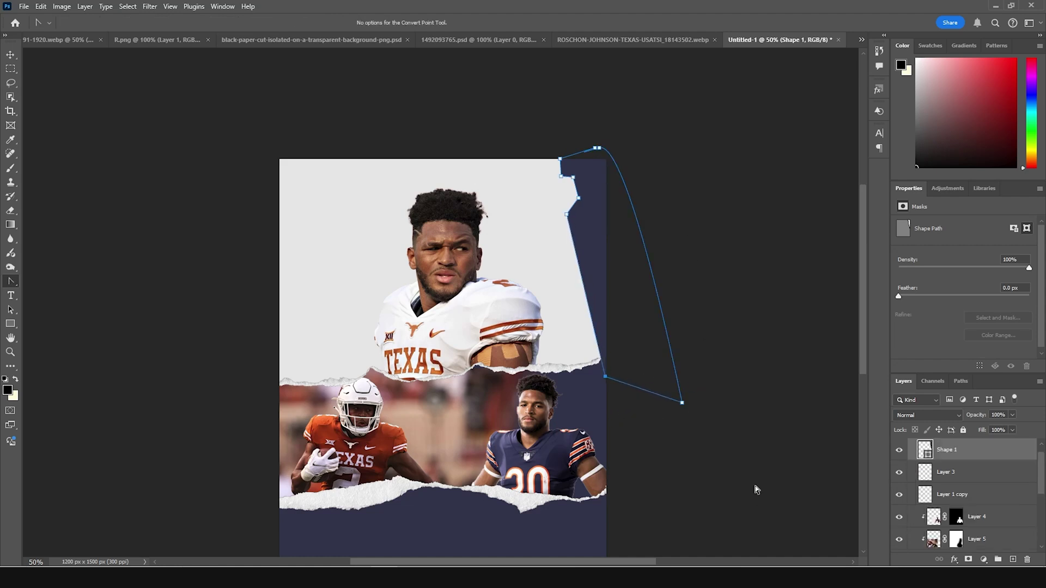
key("Right")
key("Right")
key("Right")
key("Right")
key("Right")
key("Right")
key("Right")
key("Right")
key("Right")
key("Right")
key("Right")
key("Right")
left_click(11, 55)
left_click(169, 229)
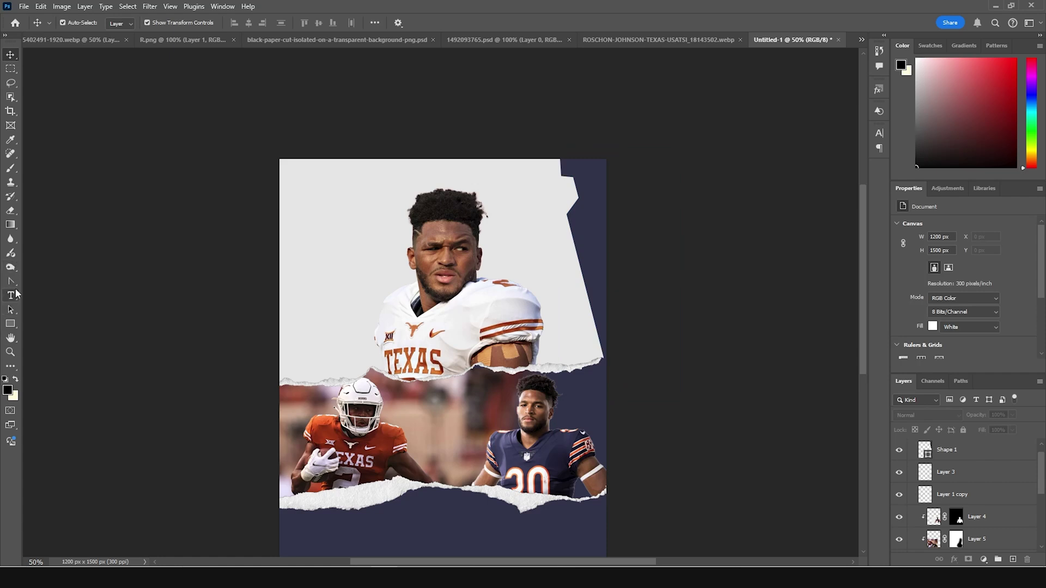
- Draw a closed navy pen shape along the poster's upper-left edge, with a jagged inner side slanting down to the torn strip, and deselect it
left_click(11, 281)
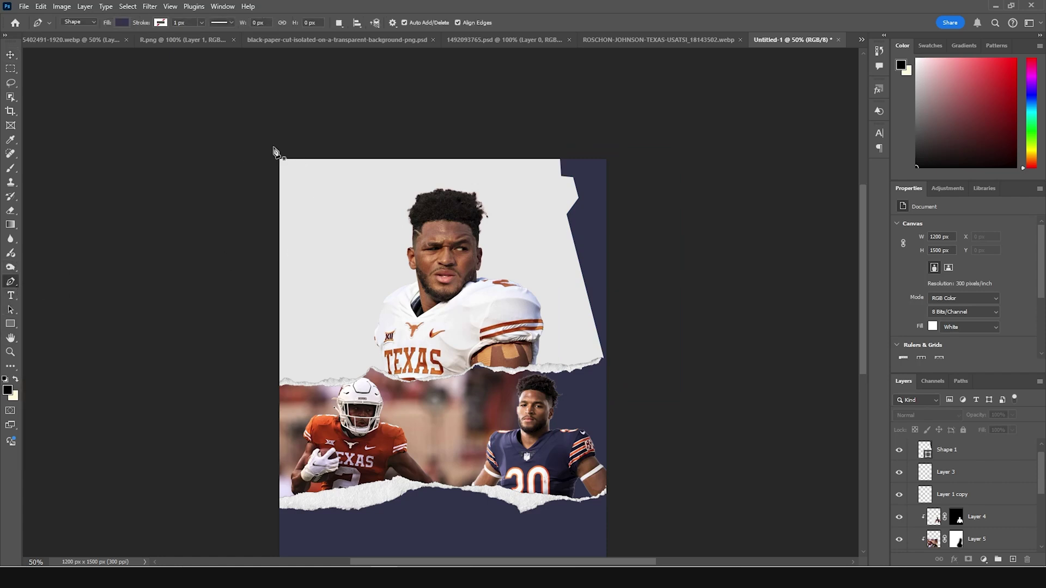
left_click(272, 202)
left_click(309, 192)
left_click(313, 228)
left_click(298, 244)
left_click(308, 282)
left_click(270, 433)
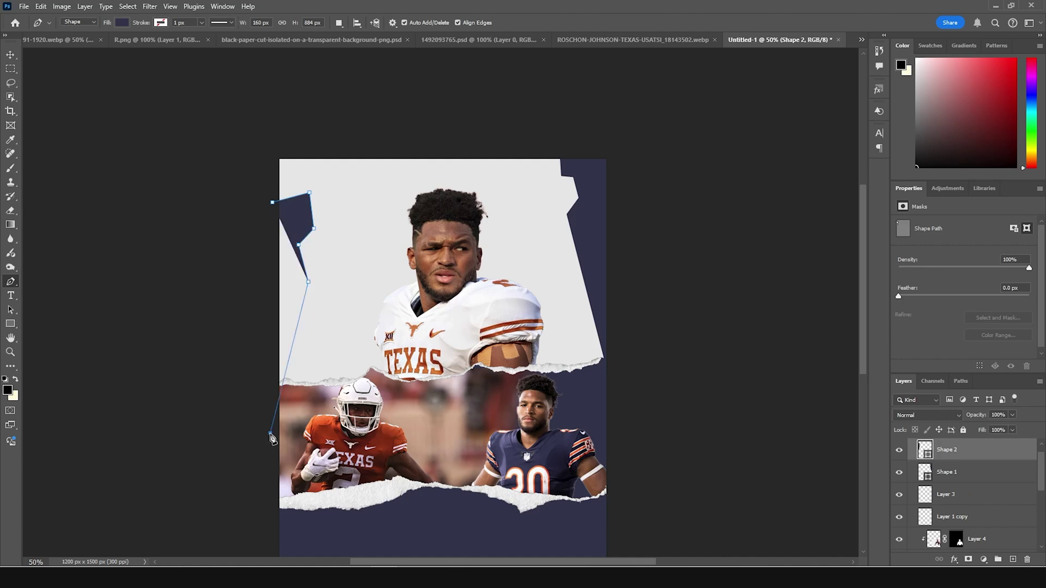
left_click(200, 399)
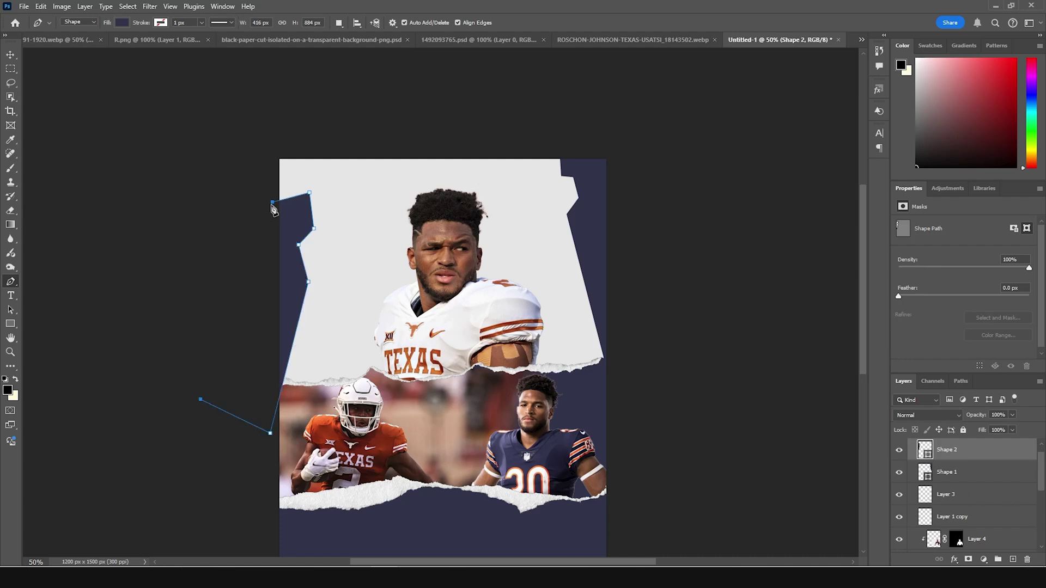
key("Return")
left_click(117, 201)
left_click(10, 55)
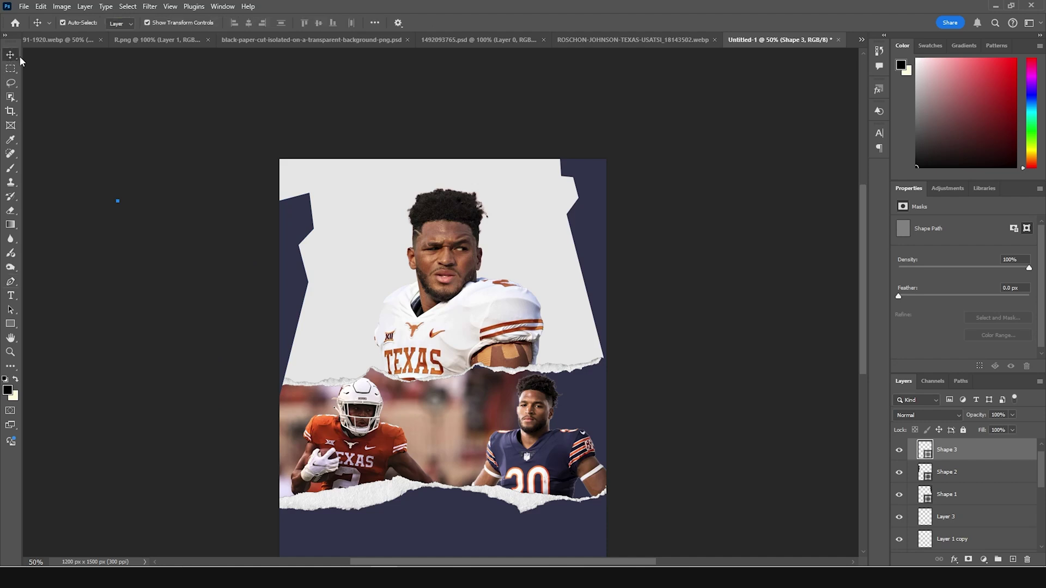
left_click(731, 256)
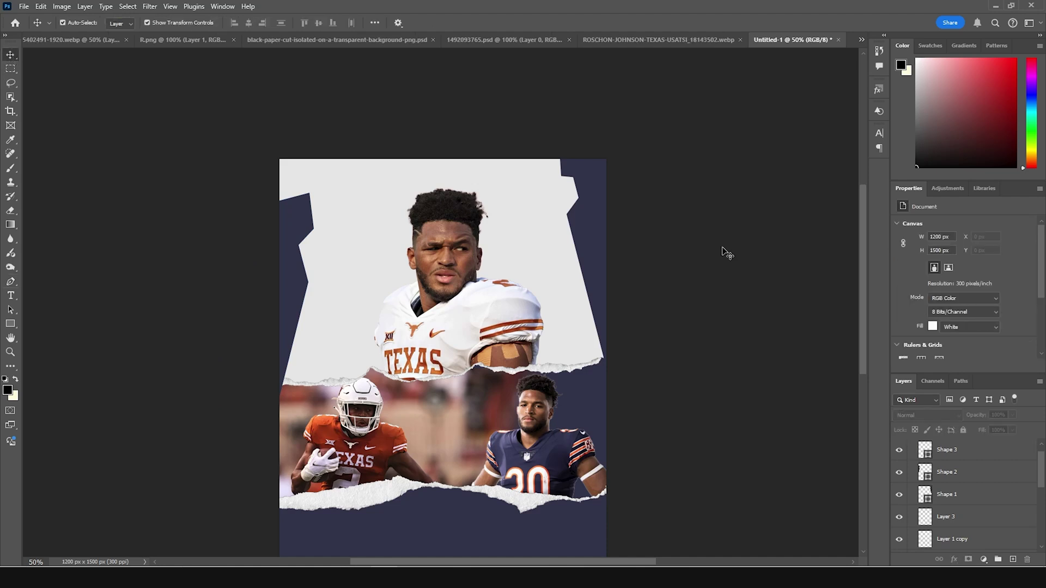
key("ctrl+minus")
key("ctrl+plus")
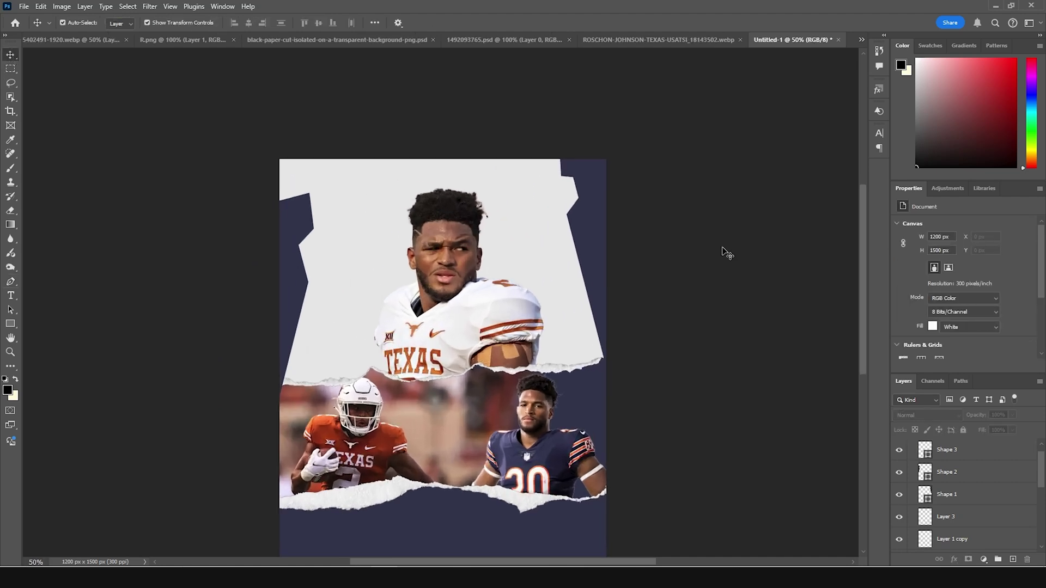
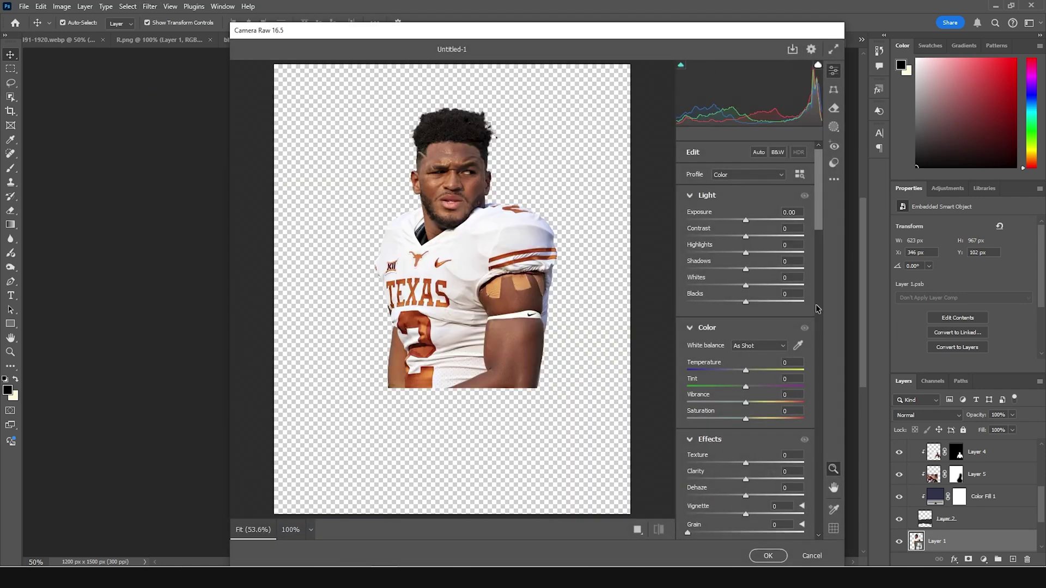
- Apply Camera Raw to the main portrait with Highlights -100, Shadows +88, Texture +82, Clarity +100, Vibrance +56 and Saturation -52
left_click_drag(710, 253, 685, 254)
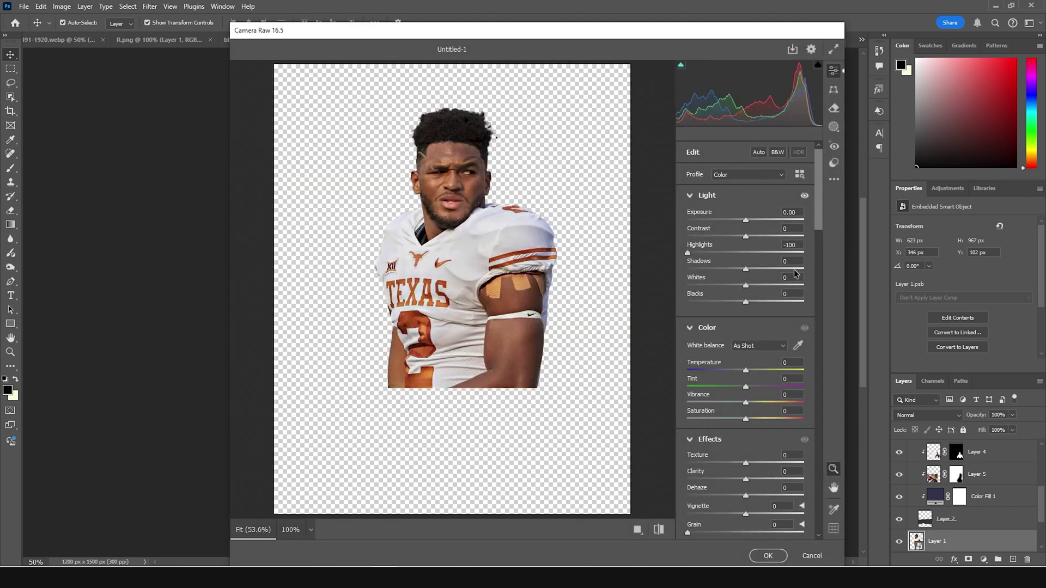
left_click_drag(746, 269, 787, 269)
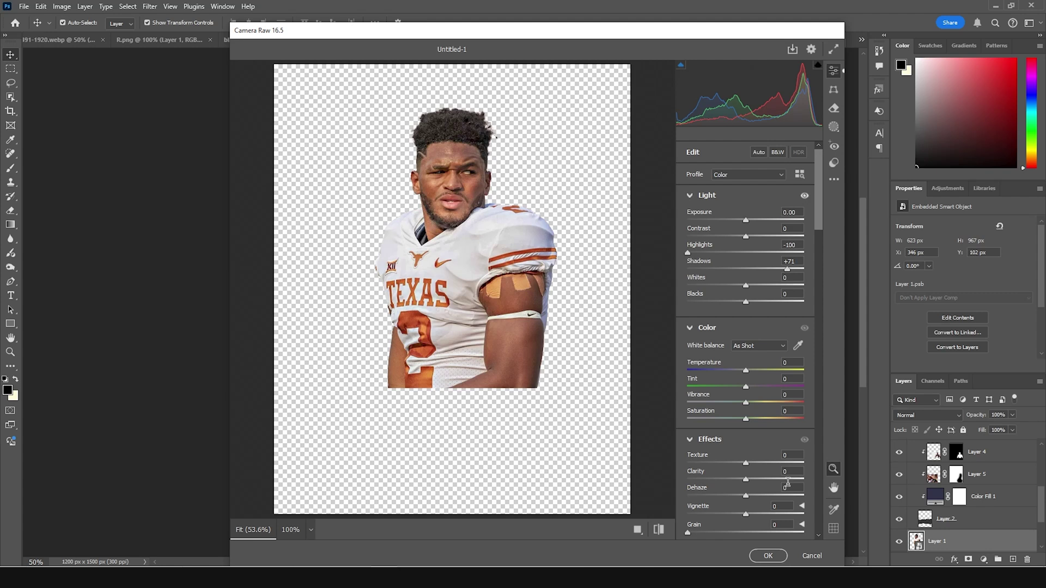
mouse_move(798, 479)
left_mouse_down()
mouse_move(806, 480)
mouse_move(793, 463)
left_mouse_up()
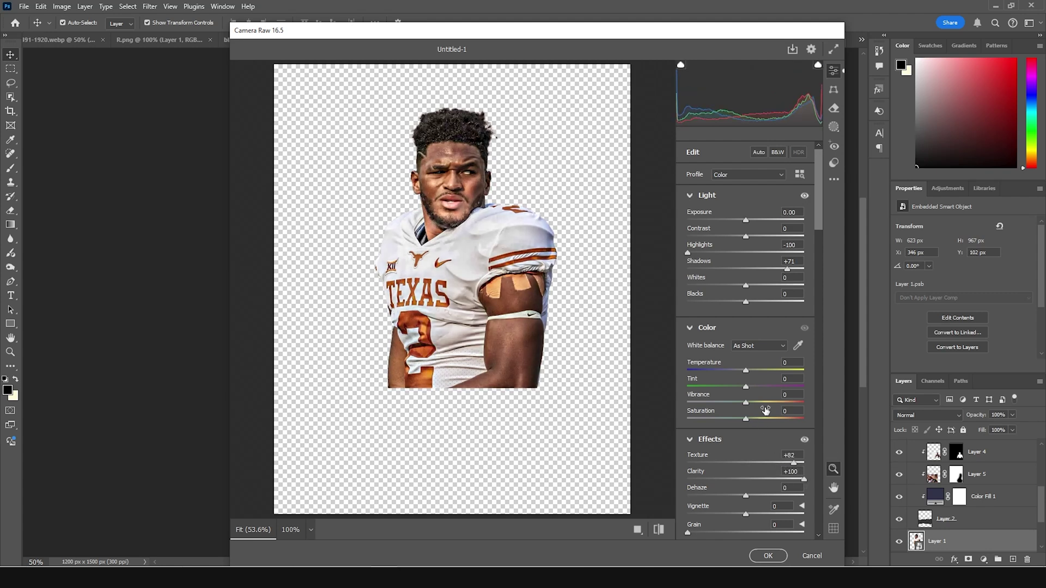
left_click_drag(765, 405, 715, 419)
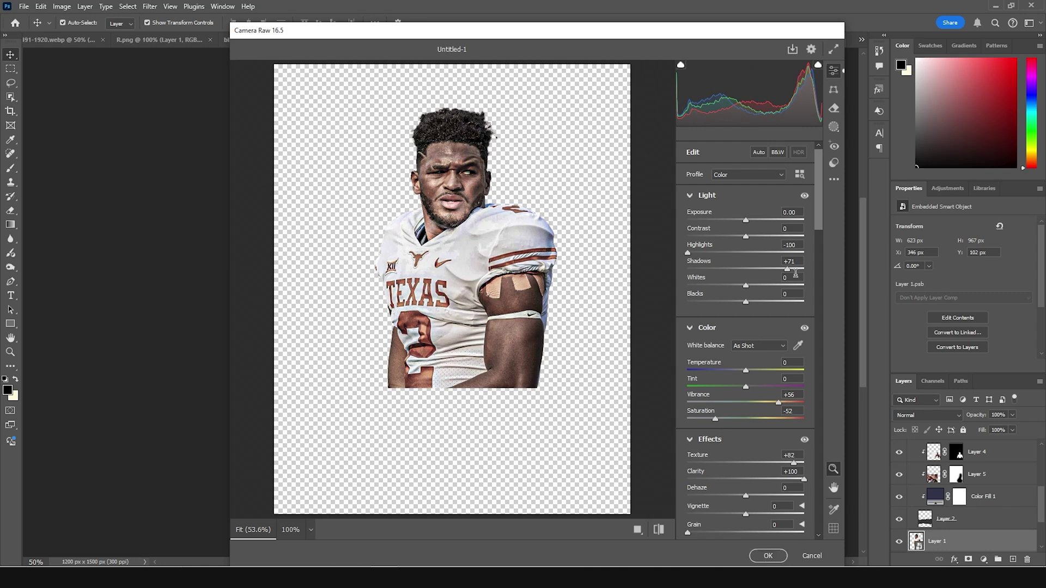
left_click_drag(788, 270, 797, 270)
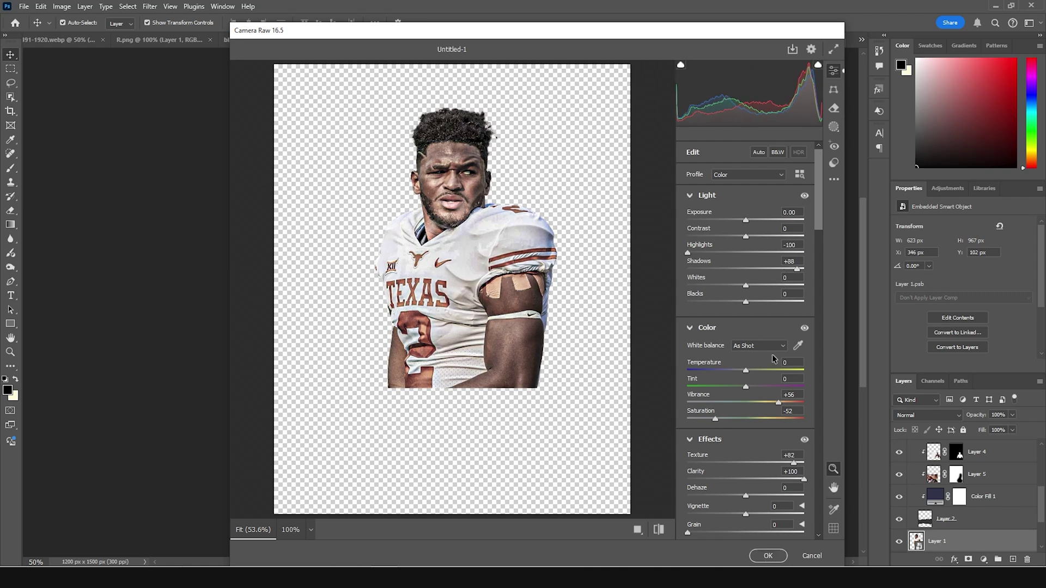
left_click(768, 556)
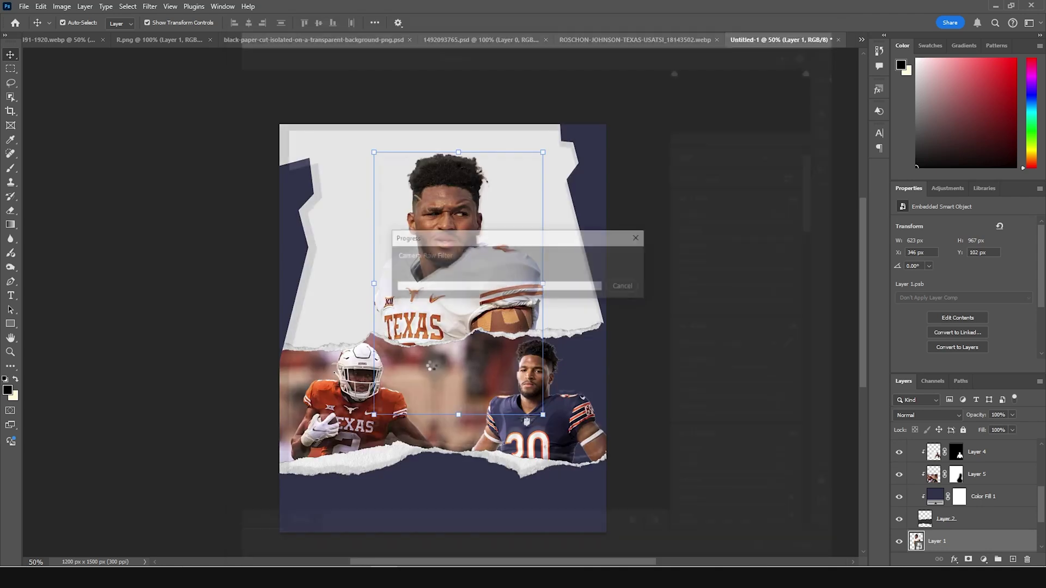
left_click(759, 399)
- Convert Layer 4, the player in the navy number 30 jersey, to a smart object
left_click(531, 385)
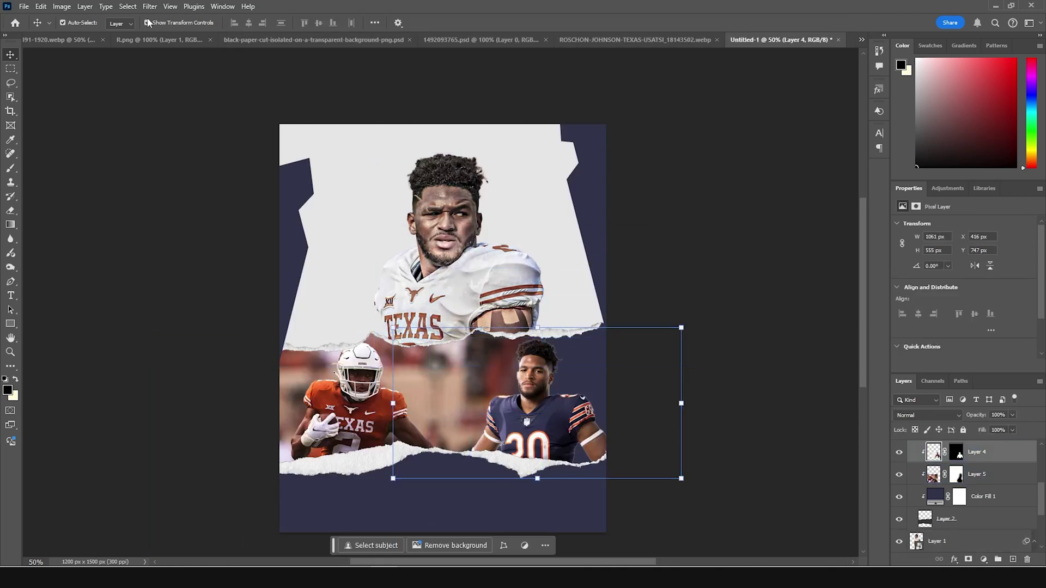
right_click(983, 457)
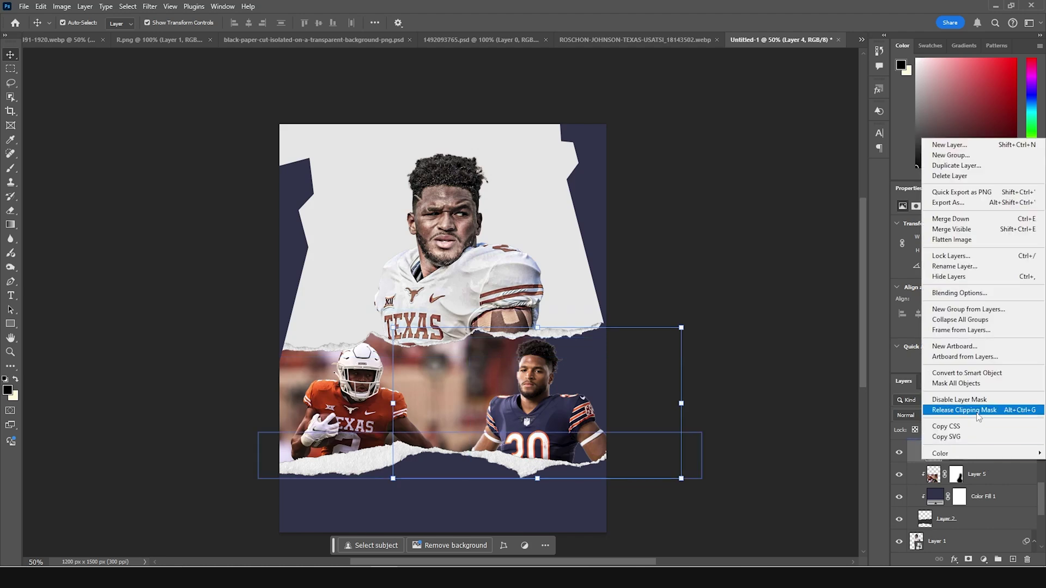
left_click(967, 372)
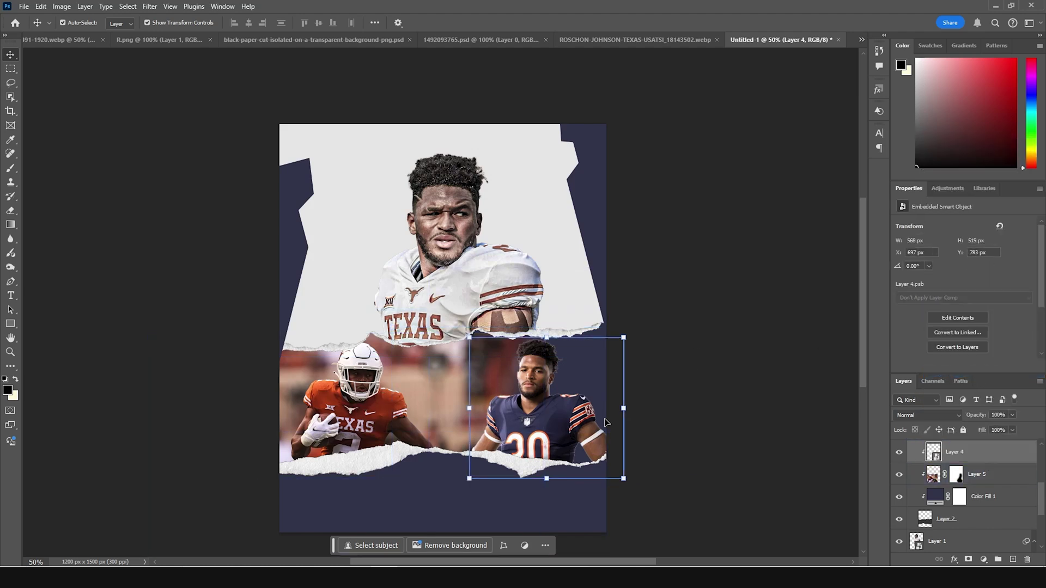
- Apply Camera Raw to the number 30 player with the previous conversion's settings, changing Highlights to -71 and Exposure to +0.45
left_click(149, 7)
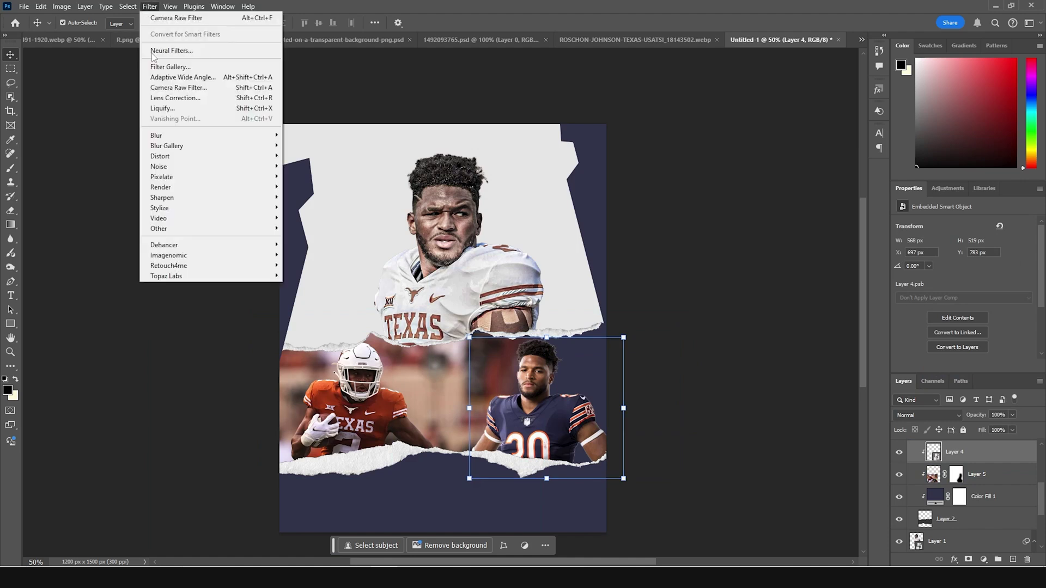
left_click(154, 20)
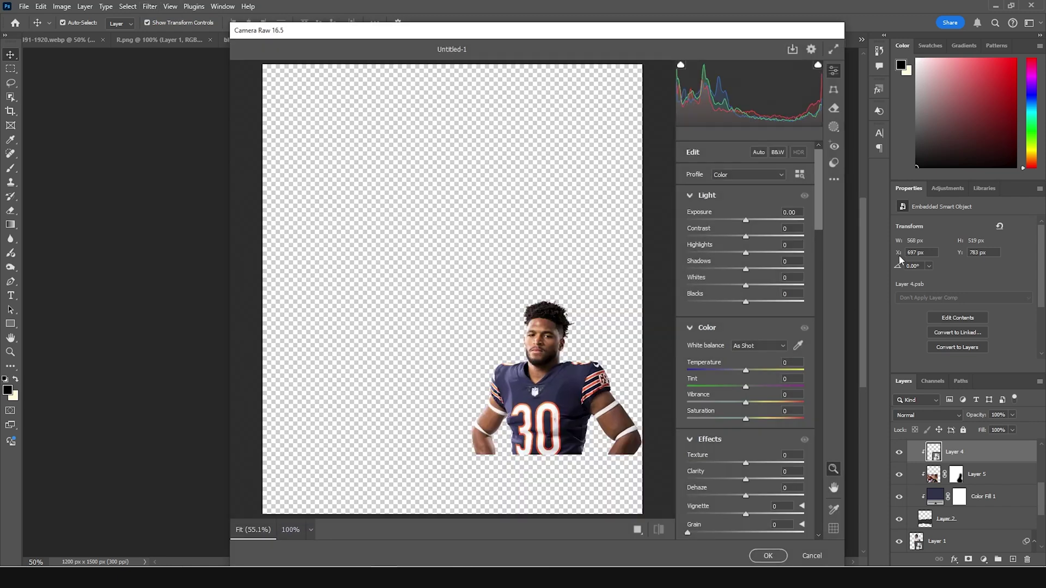
left_click(834, 179)
left_click(860, 222)
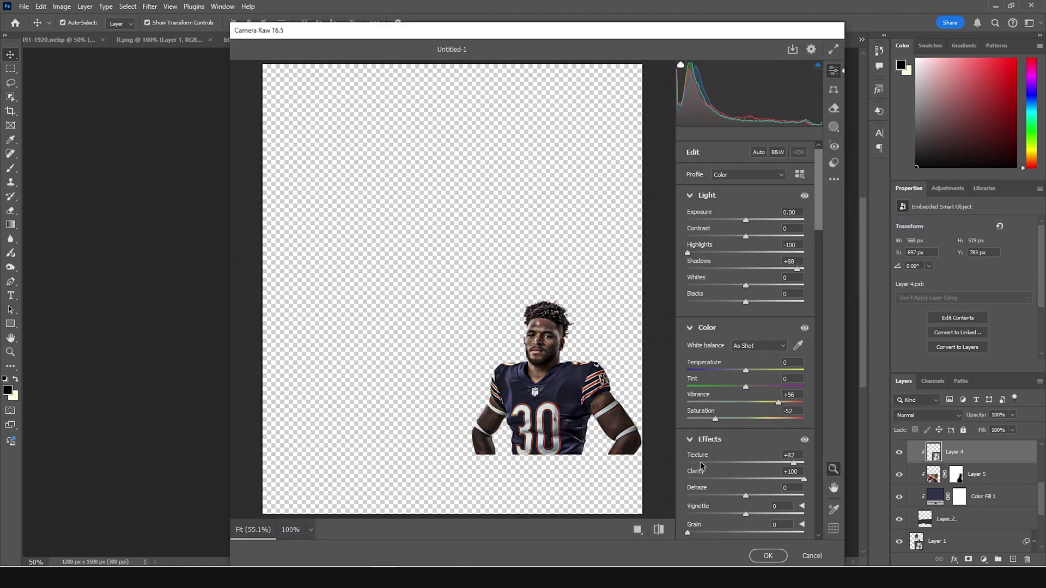
left_click(703, 252)
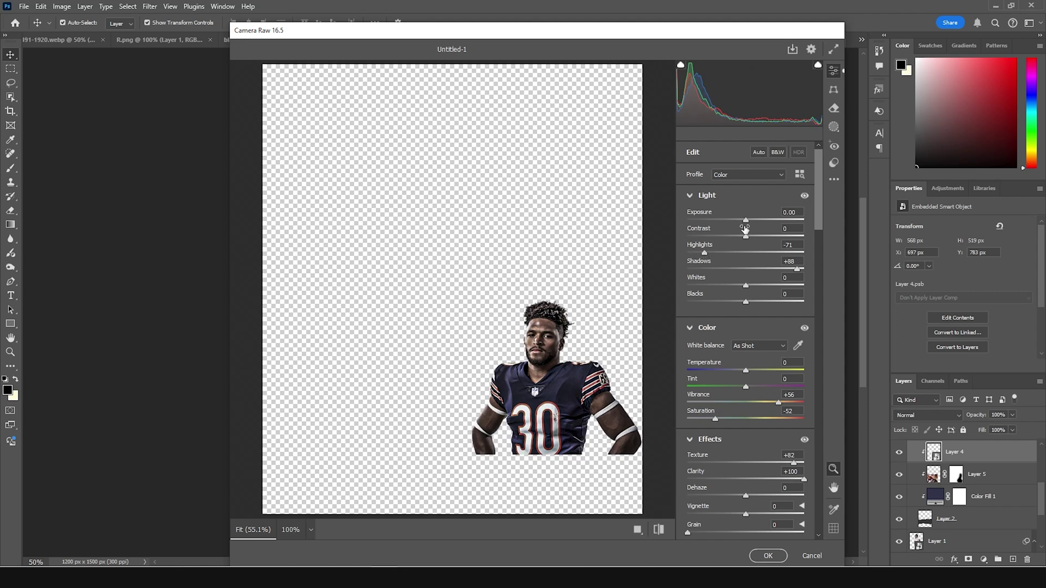
left_click_drag(747, 218, 754, 217)
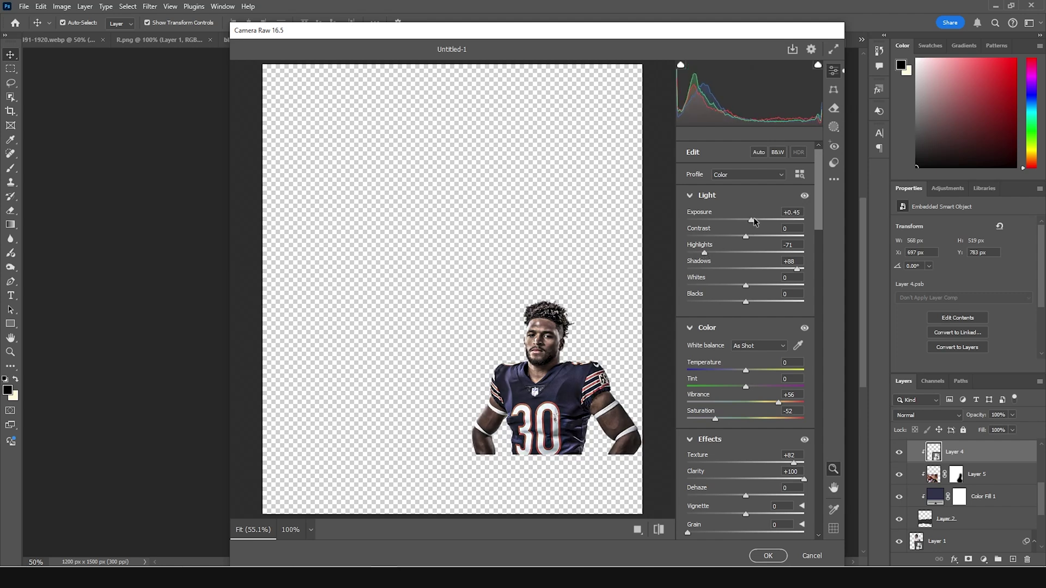
left_click(768, 556)
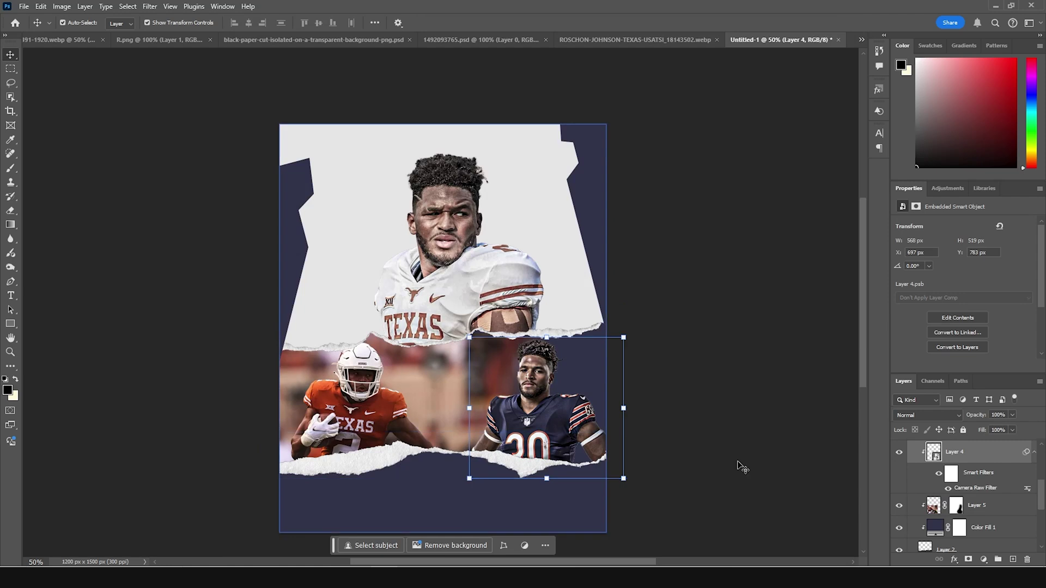
- Convert Layer 5, the helmeted Texas player, to a smart object and apply Camera Raw with the previous conversion's settings
left_click(359, 417)
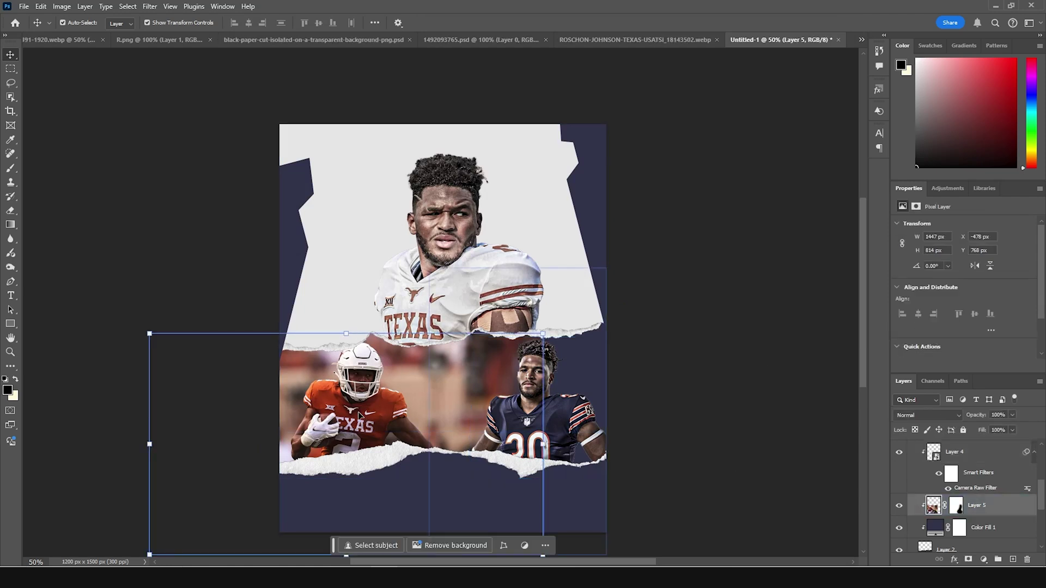
right_click(975, 505)
left_click(990, 426)
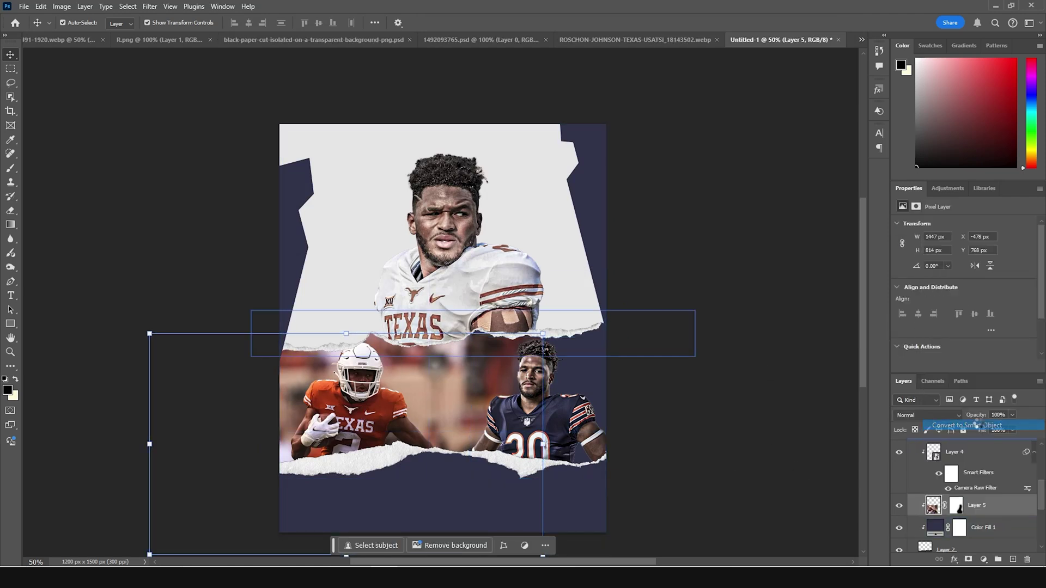
left_click(127, 8)
mouse_move(149, 6)
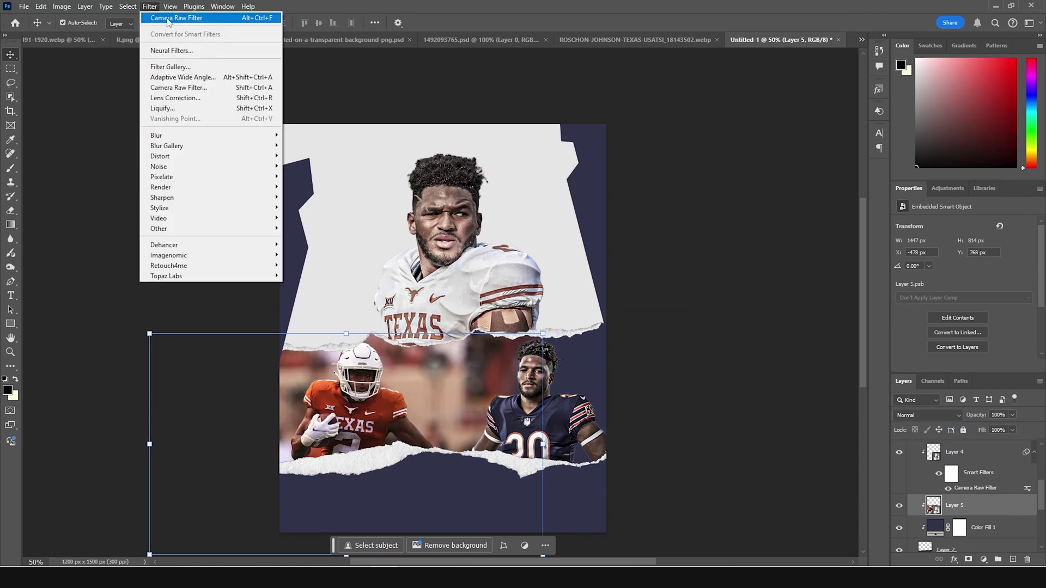
left_click(167, 18)
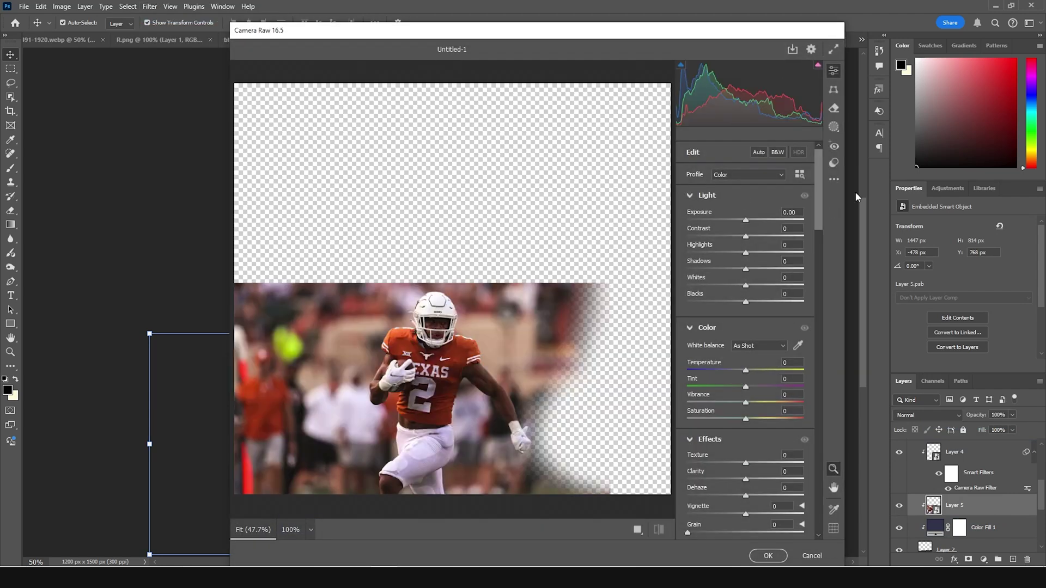
left_click(834, 179)
left_click(855, 222)
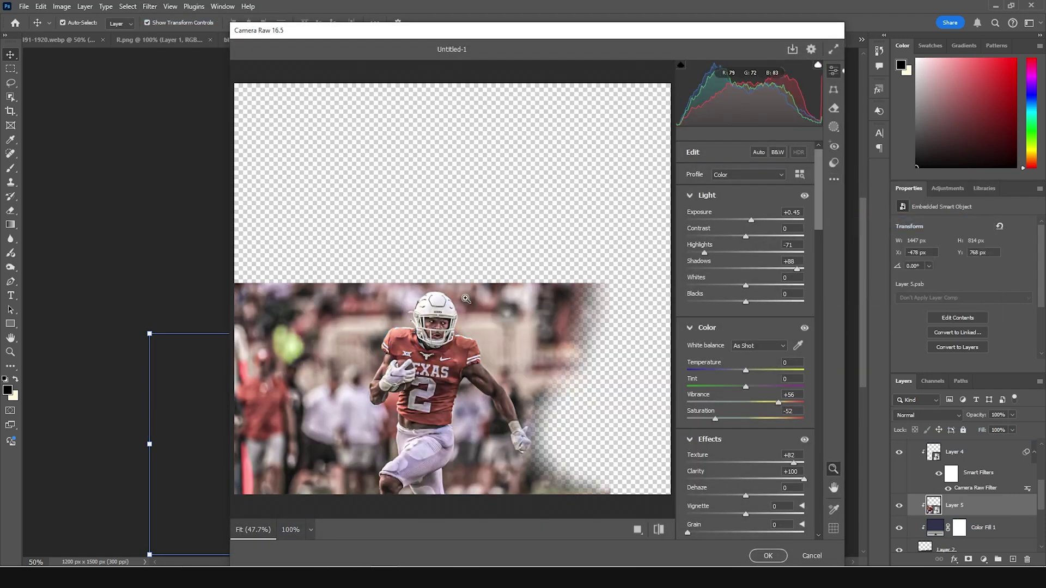
left_click(768, 556)
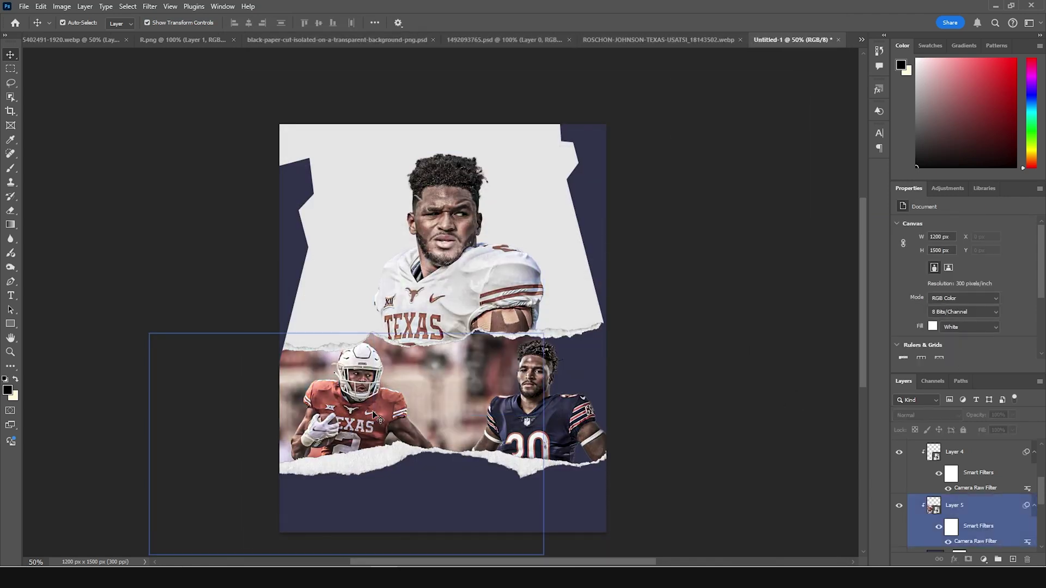
- Copy the horizontal line pattern from R.png into the poster as the top layer, over the main portrait
left_click(863, 404)
scroll(592, 413, "up", 5)
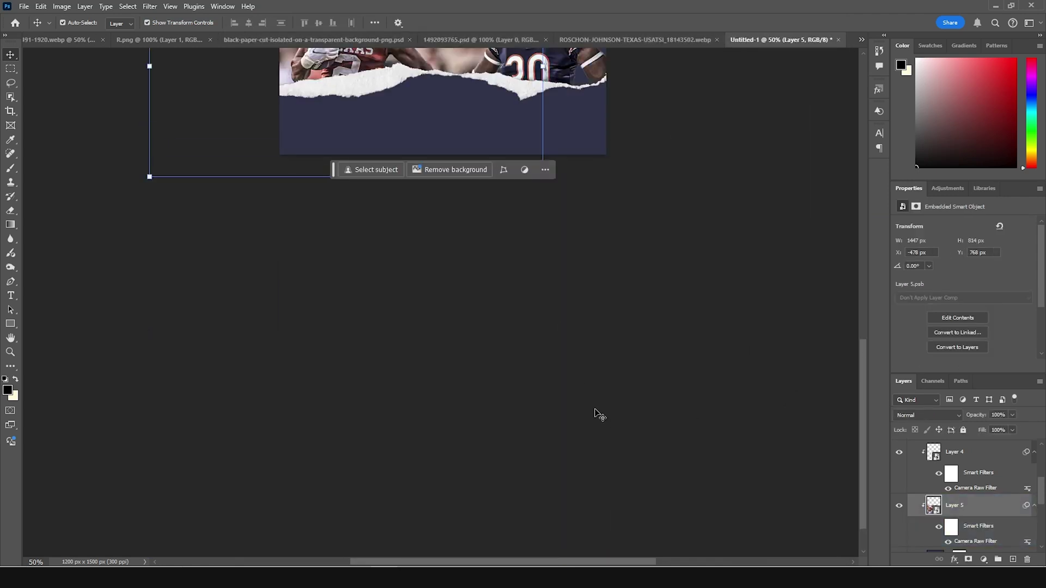
scroll(607, 400, "up", 2)
left_click(752, 370)
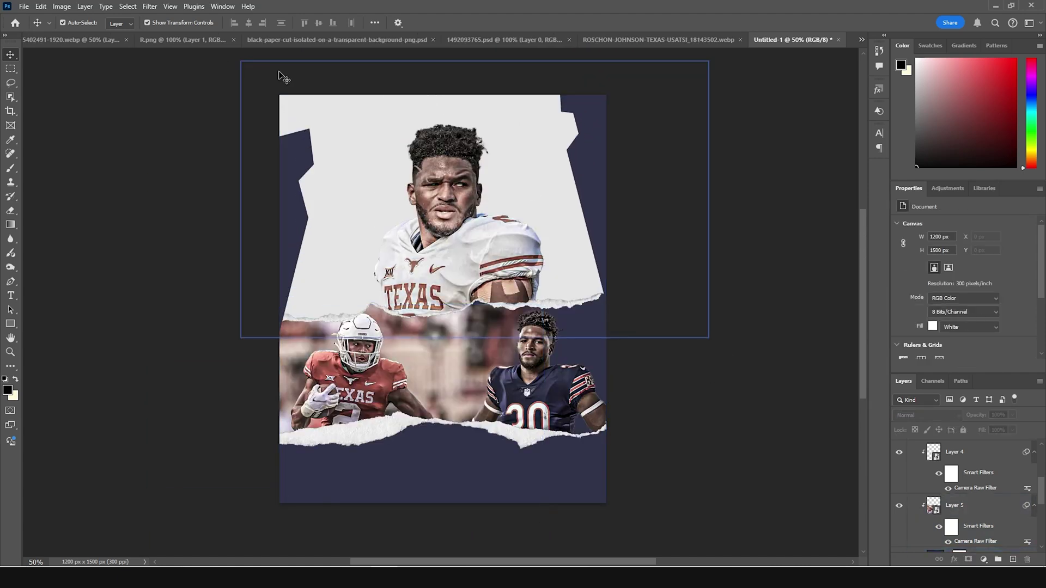
left_click(178, 45)
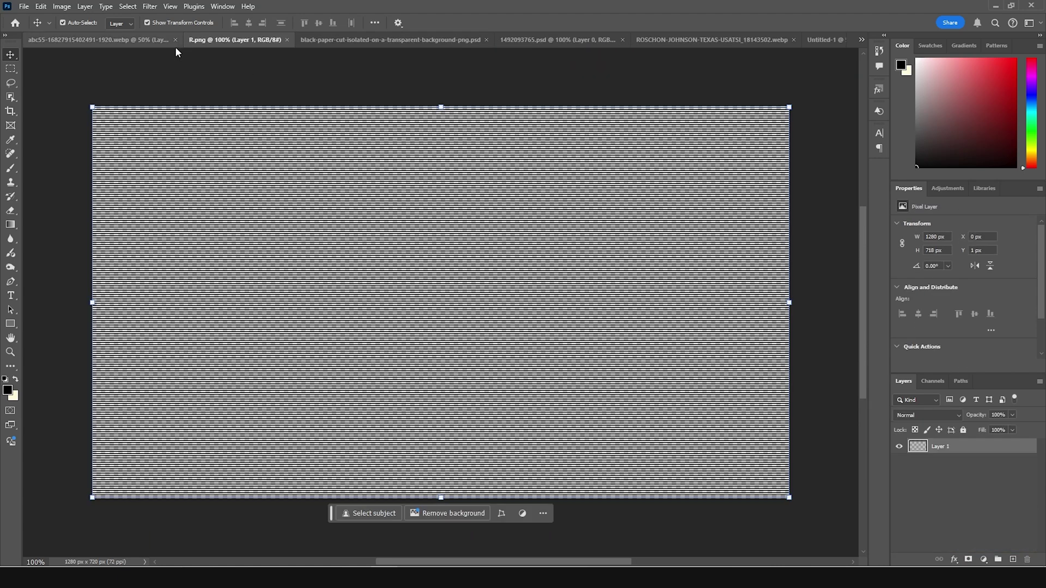
left_click_drag(916, 447, 557, 213)
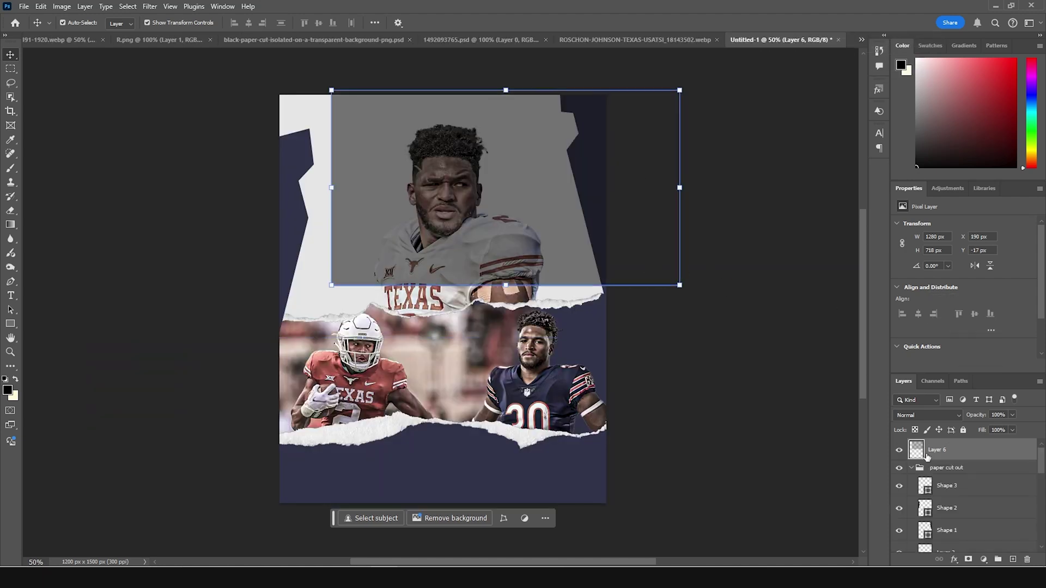
- Set the line pattern layer's blend mode to Soft Light
left_click(934, 416)
scroll(933, 416, "down", 2)
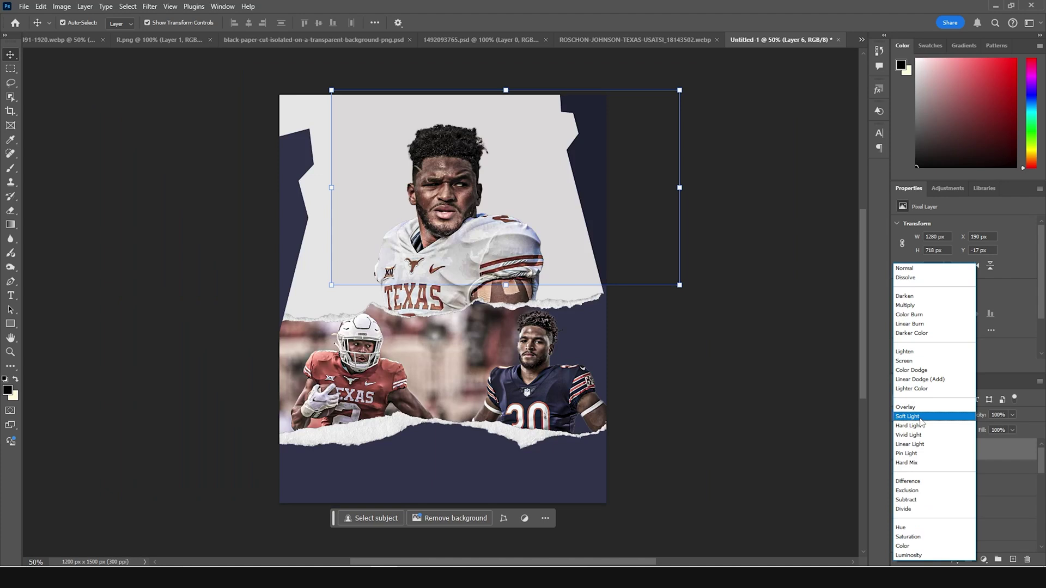
left_click(920, 417)
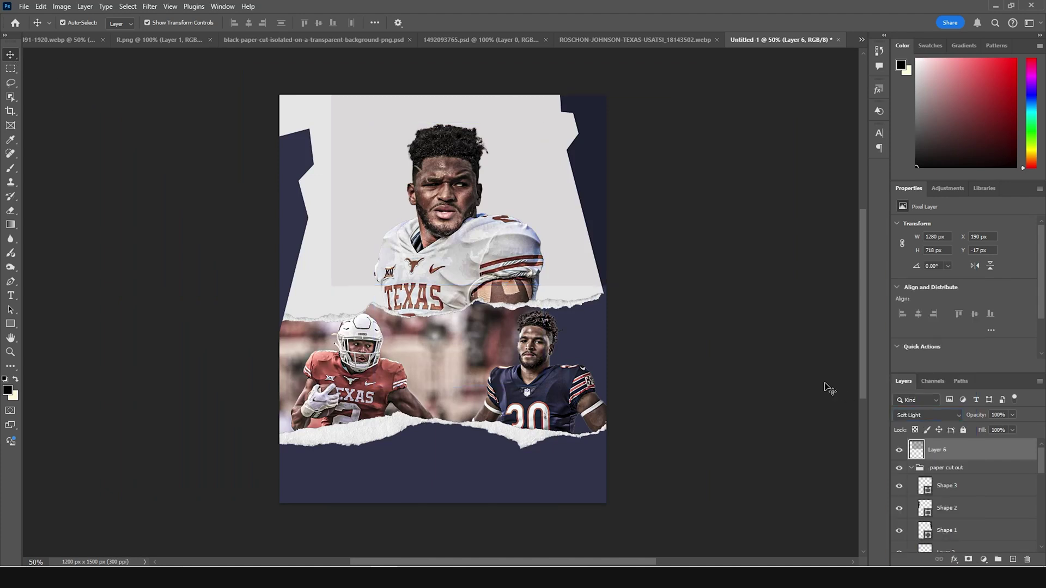
- Scale the line pattern on Layer 6 to about 163% and rotate it about -41° so diagonal lines cover the poster's upper part
left_click(373, 223)
left_click_drag(943, 541, 946, 456)
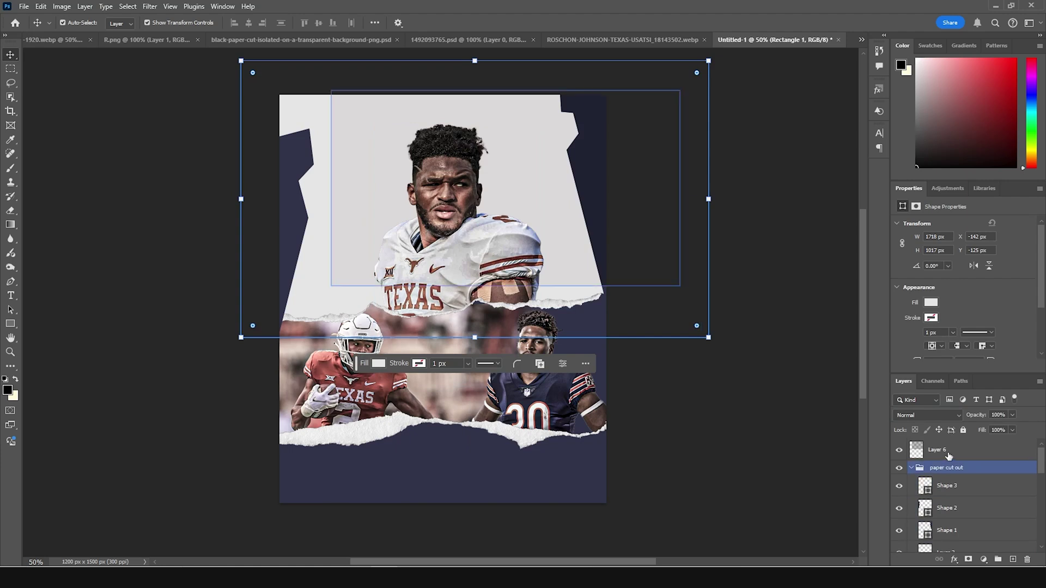
left_click(947, 455)
key("ctrl+t")
left_click_drag(679, 282, 773, 337)
left_click_drag(794, 401, 833, 256)
left_click_drag(679, 182, 621, 175)
left_click_drag(810, 250, 575, 127)
left_click_drag(696, 129, 716, 133)
left_click_drag(639, 122, 628, 142)
key("Return")
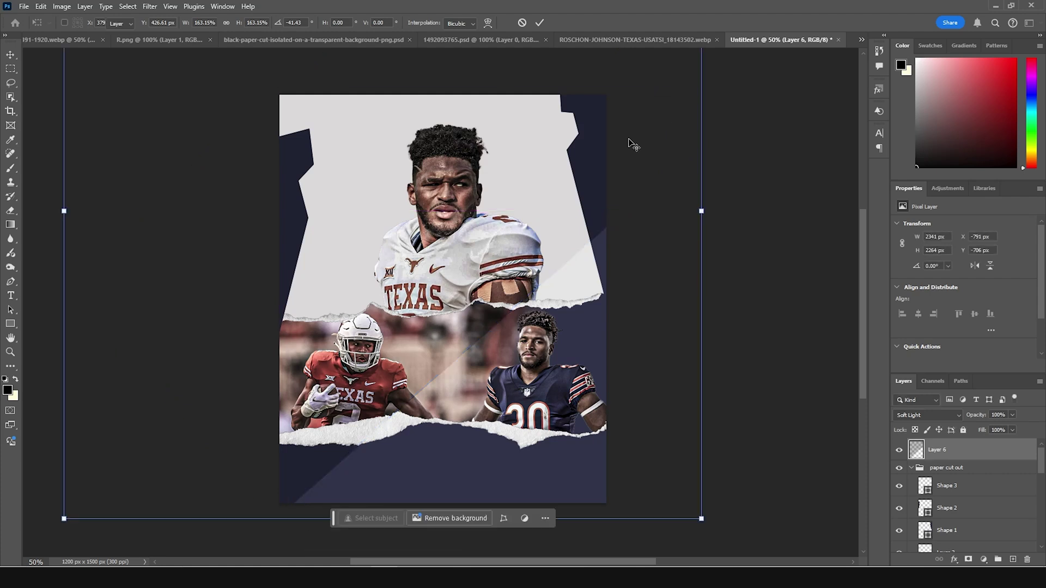
key("ctrl")
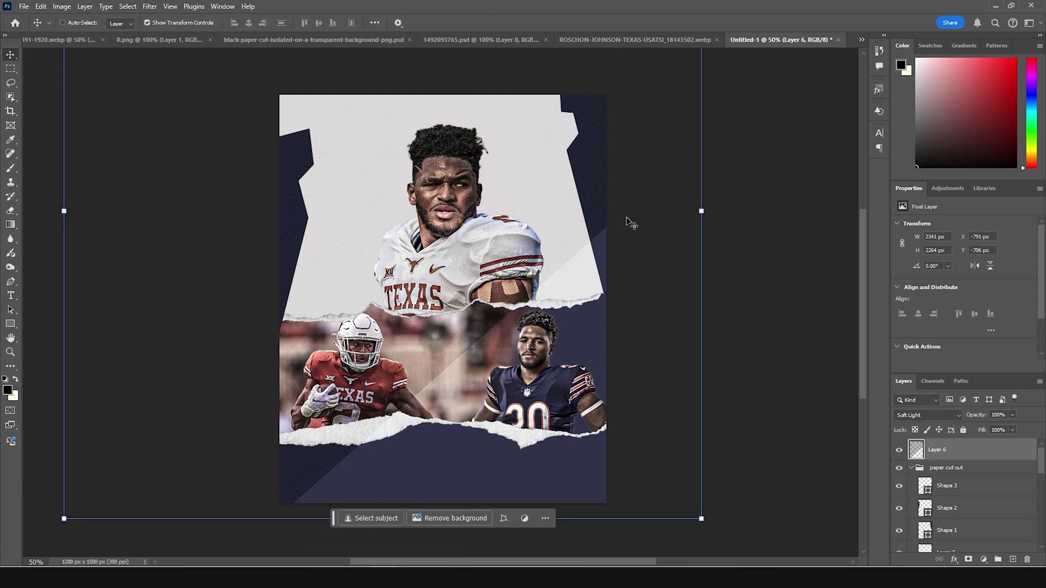
- Duplicate the diagonal line pattern layer and shift the copy down and right over the uncovered lower corner
key("ctrl+j")
key("ctrl+t")
left_click_drag(459, 197, 688, 424)
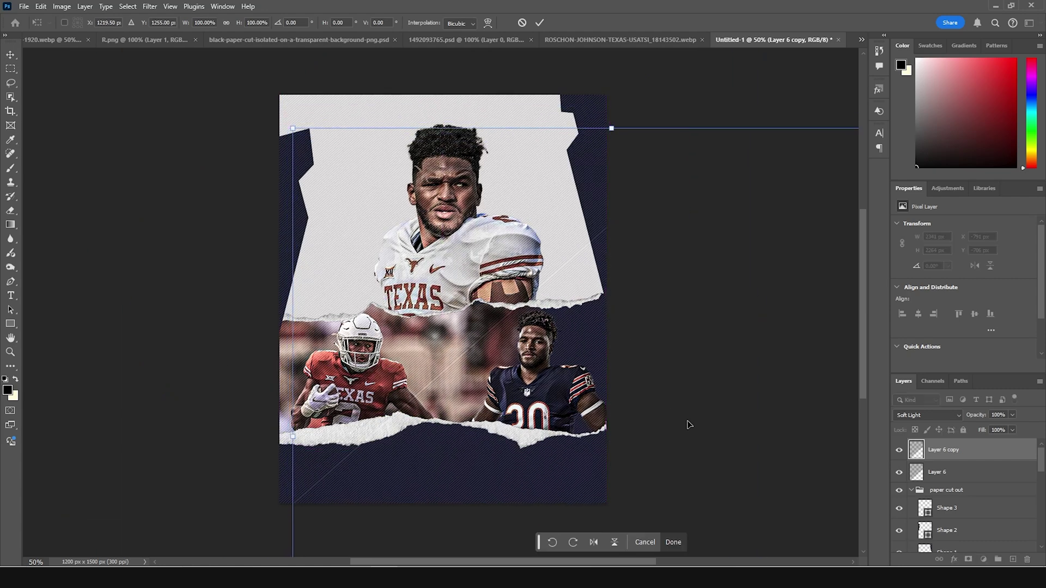
- Fine-position the pattern copy to X 1216.5 px, Y 1255 px so its diagonal lines meet those of the original layer
key("ctrl+plus")
key("ctrl+plus")
key("ctrl+plus")
key("ctrl+plus")
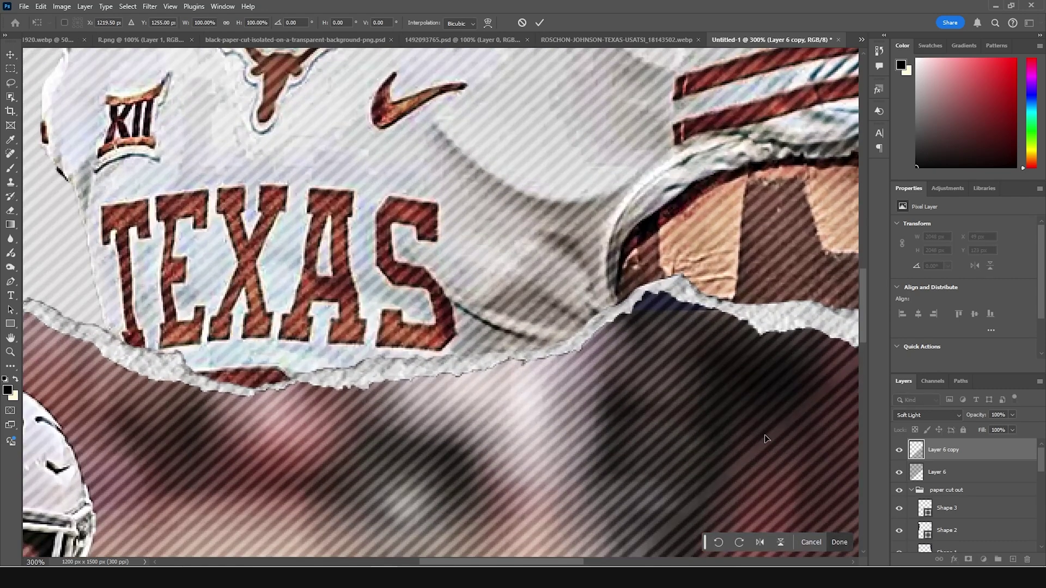
left_click_drag(766, 439, 330, 299)
left_click_drag(396, 290, 392, 289)
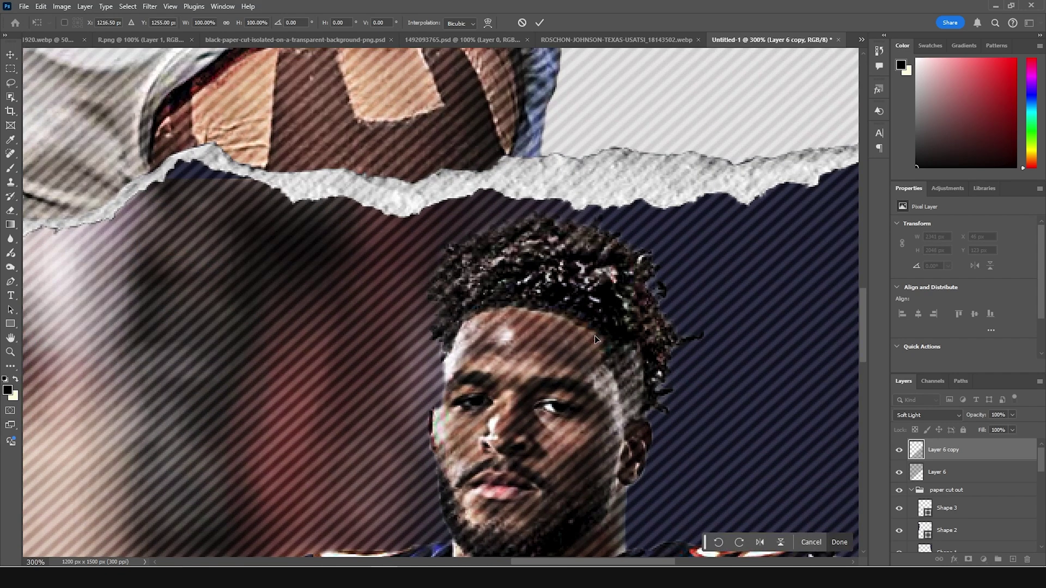
key("ctrl+minus")
key("ctrl+minus")
key("ctrl+minus")
key("ctrl+minus")
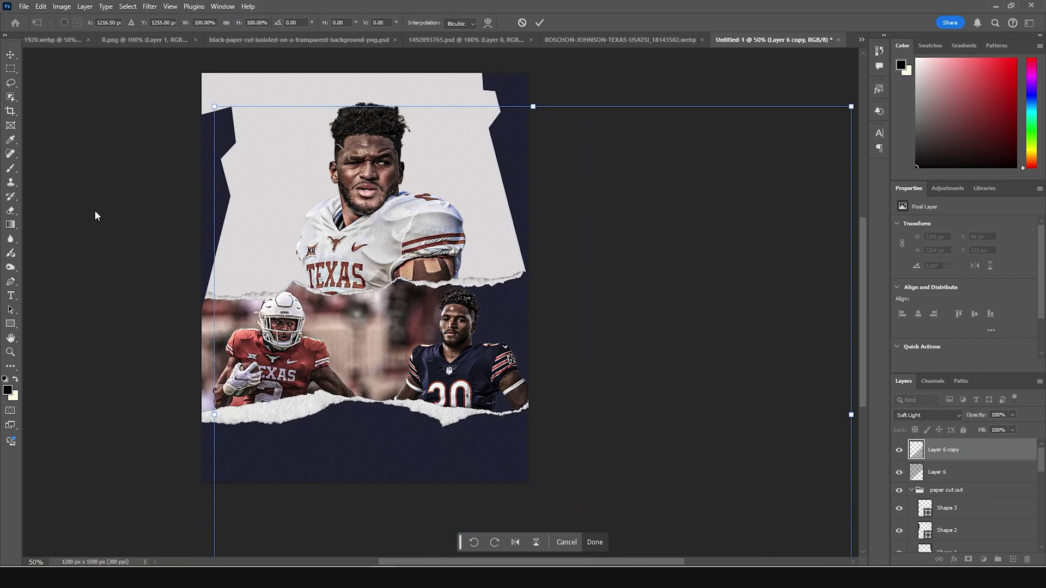
key("Return")
left_click(112, 124)
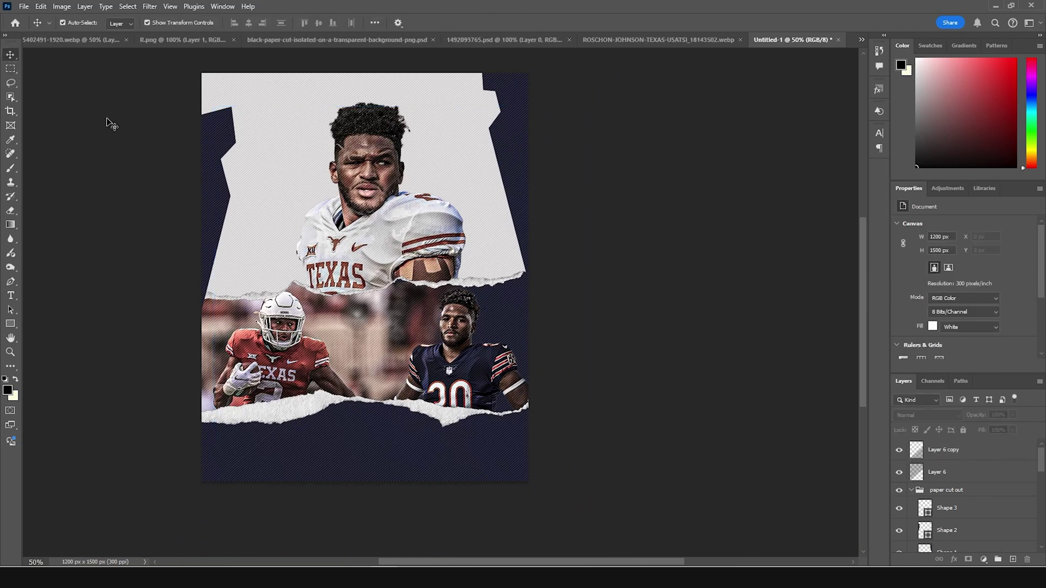
- Bring the orange player-name text layers into the poster and place them beside the main portrait's face
left_click_drag(572, 380, 681, 391)
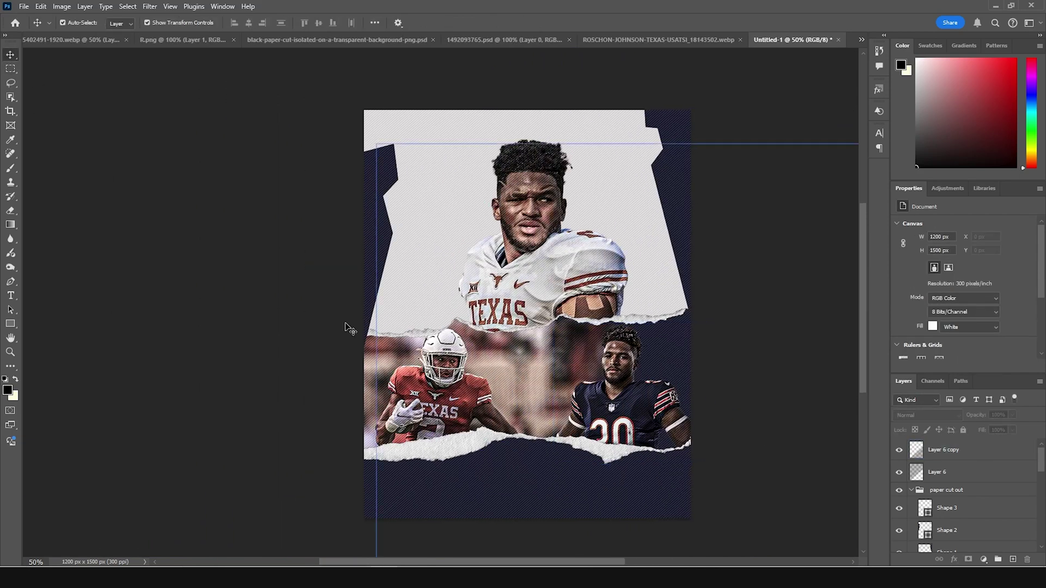
left_click(778, 450)
scroll(749, 457, "up", 1)
left_click(658, 39)
left_click_drag(942, 496, 414, 243)
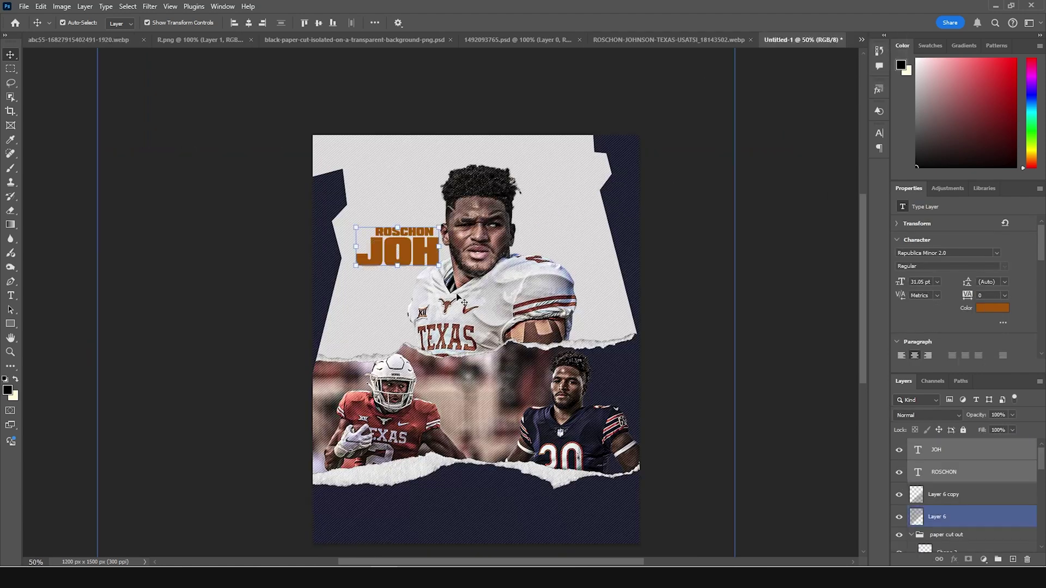
- Add the white player-stats text group to the poster's navy base and scale it to about 84.5%
left_click_drag(918, 474, 444, 508)
key("ctrl+t")
left_click_drag(584, 531, 545, 524)
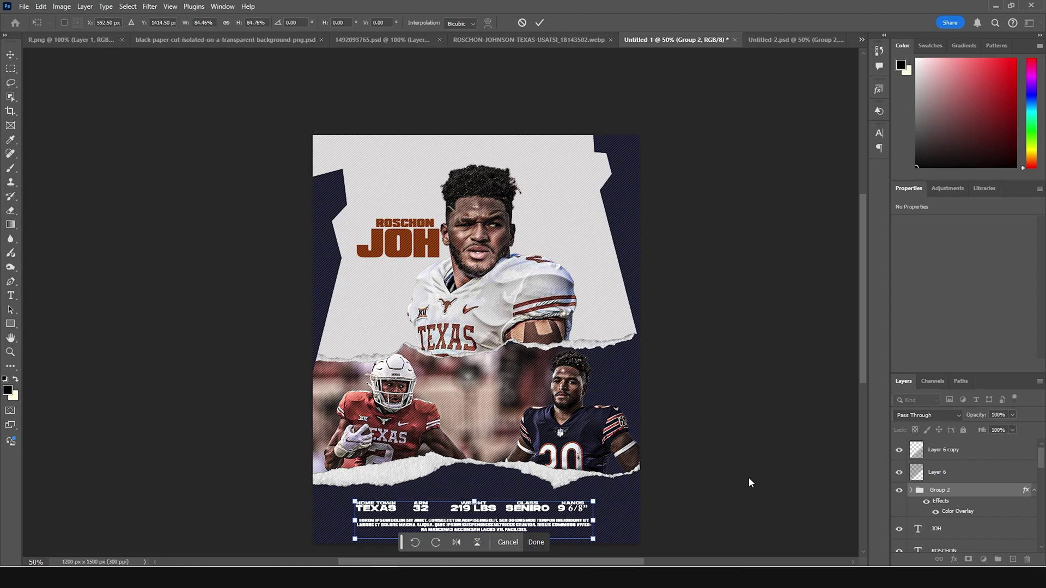
key("Return")
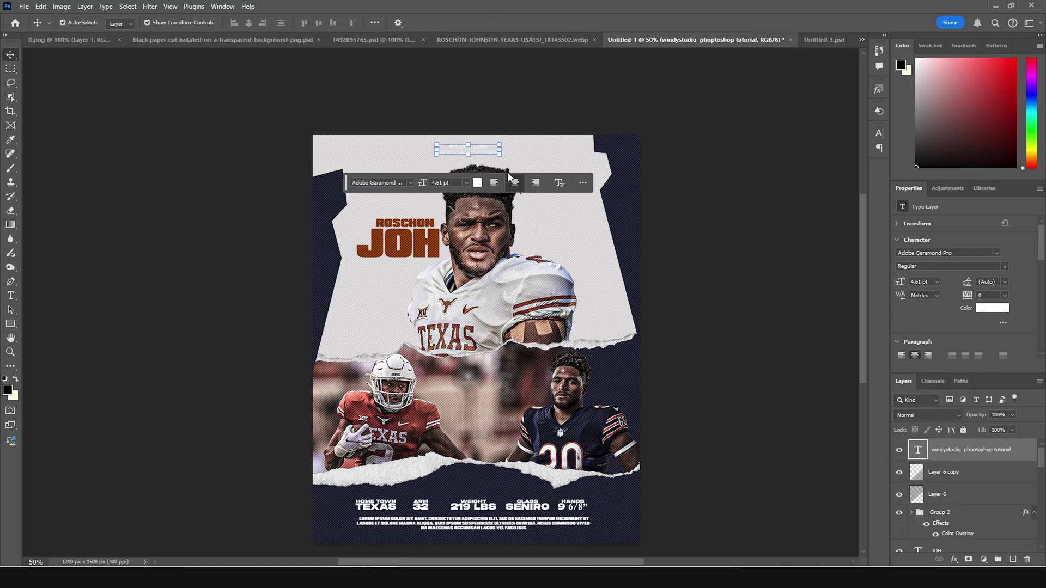
- Move the windystudio tutorial text to about X 579, Y 70 px above the portrait and set its colour to #1a1d2c
key("ctrl+t")
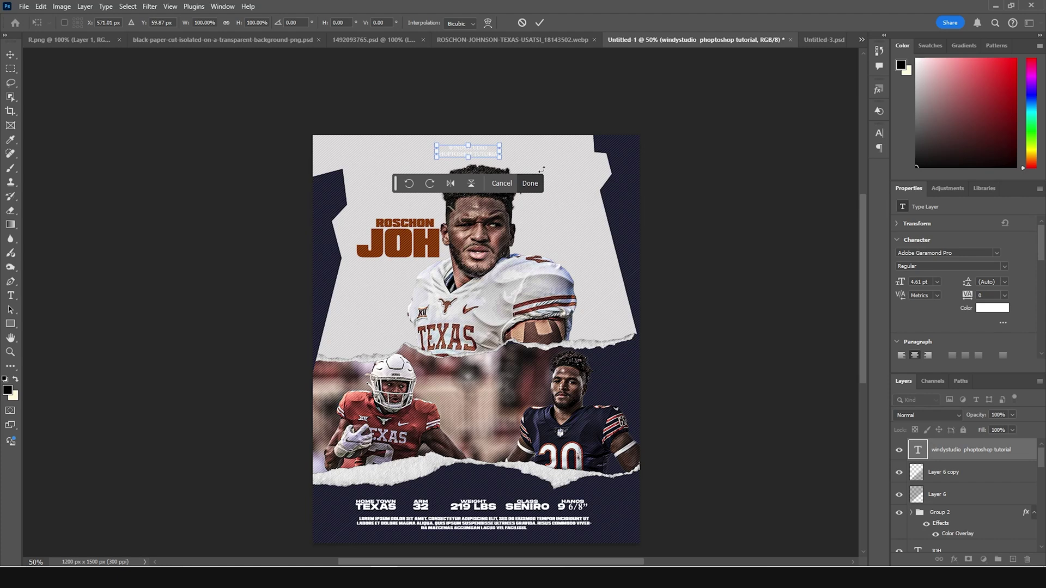
left_click_drag(490, 158, 492, 162)
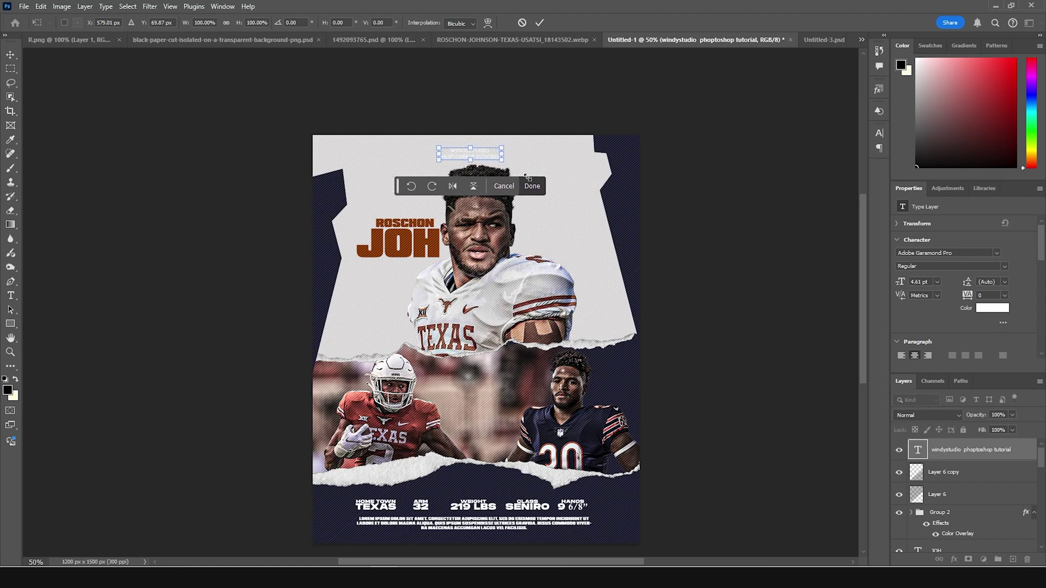
key("Return")
left_click(987, 309)
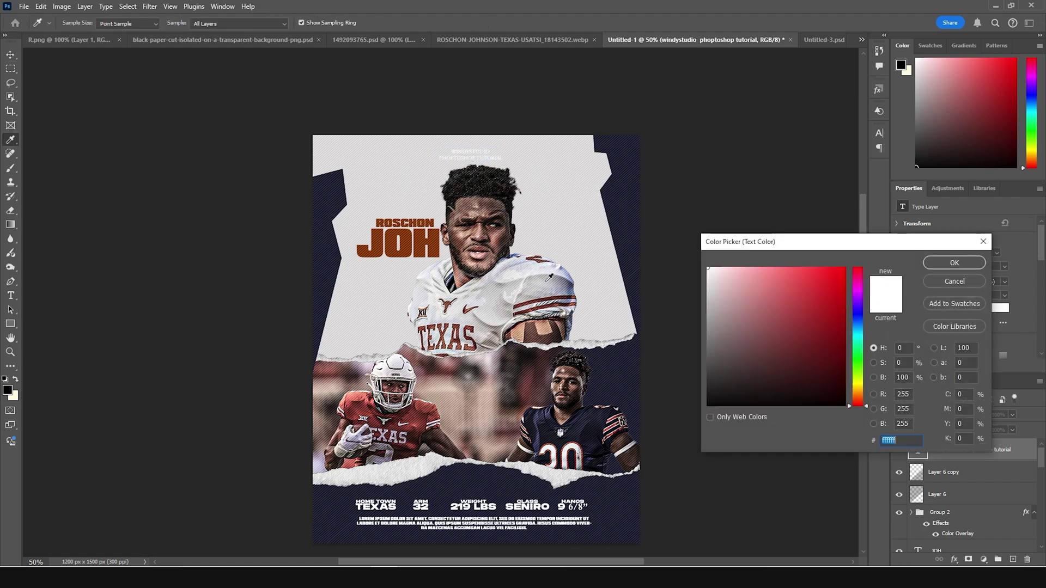
left_click(636, 360)
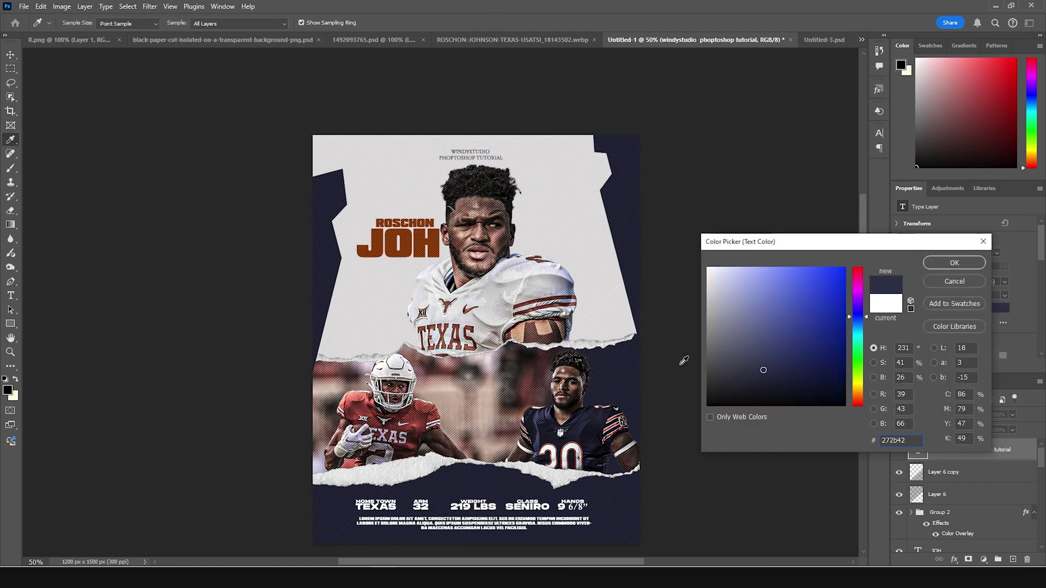
left_click(762, 382)
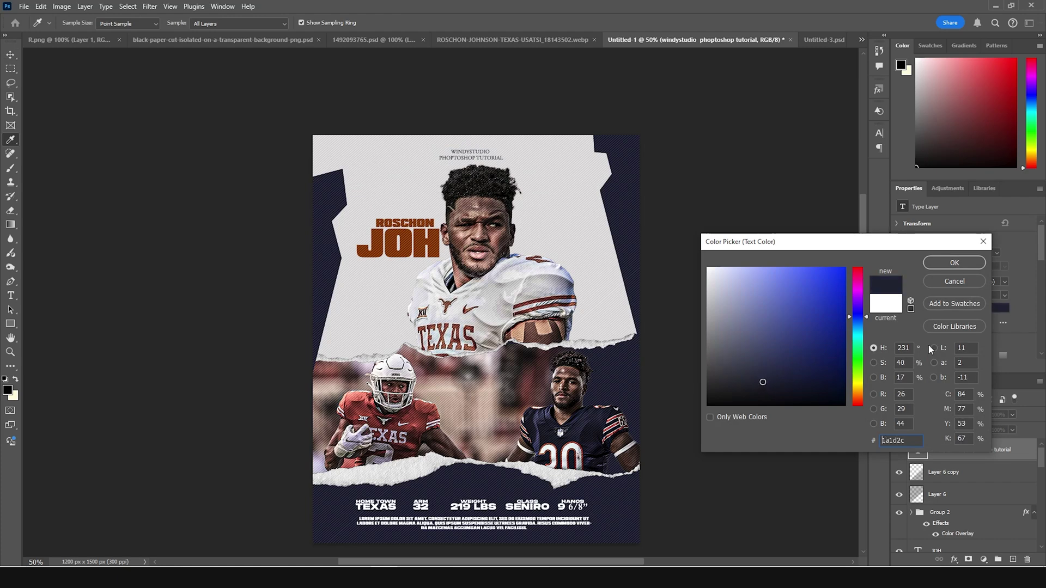
left_click(953, 263)
key("v")
left_click(723, 341)
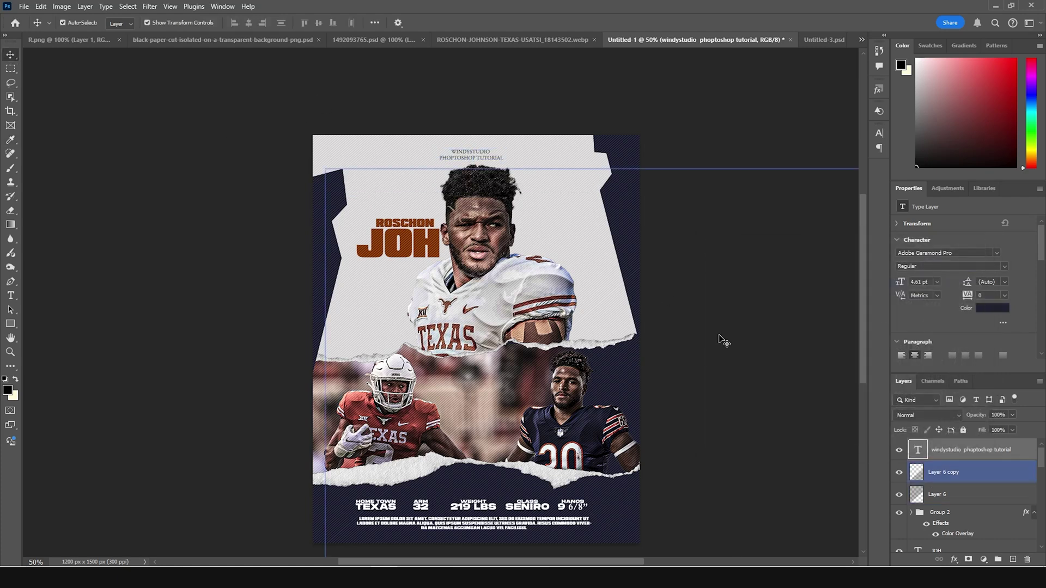
- Stamp all visible layers into a new top layer and open the Dehancer Film filter on it
key("ctrl+shift+alt+e")
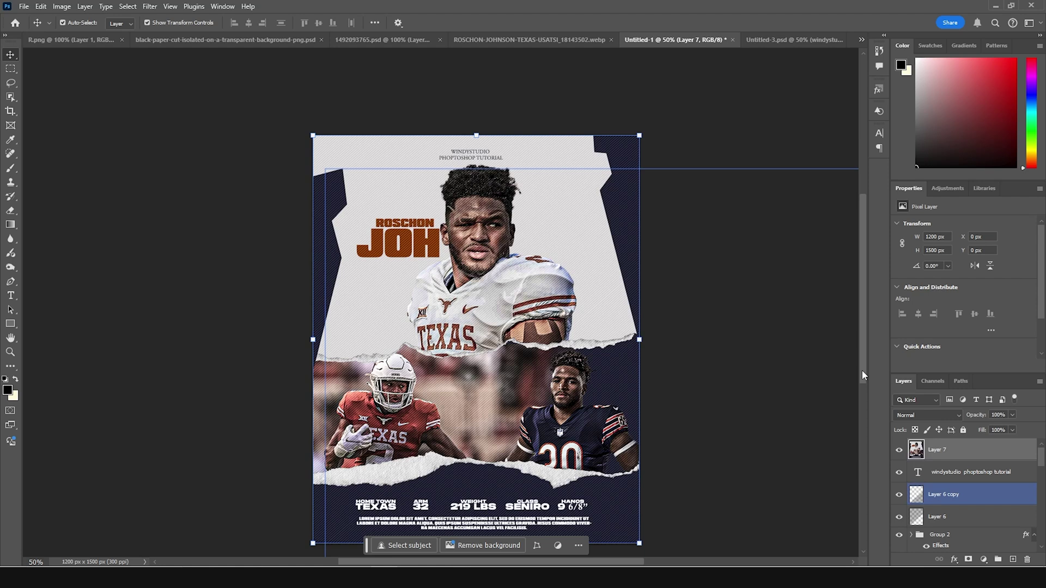
left_click(150, 6)
mouse_move(209, 246)
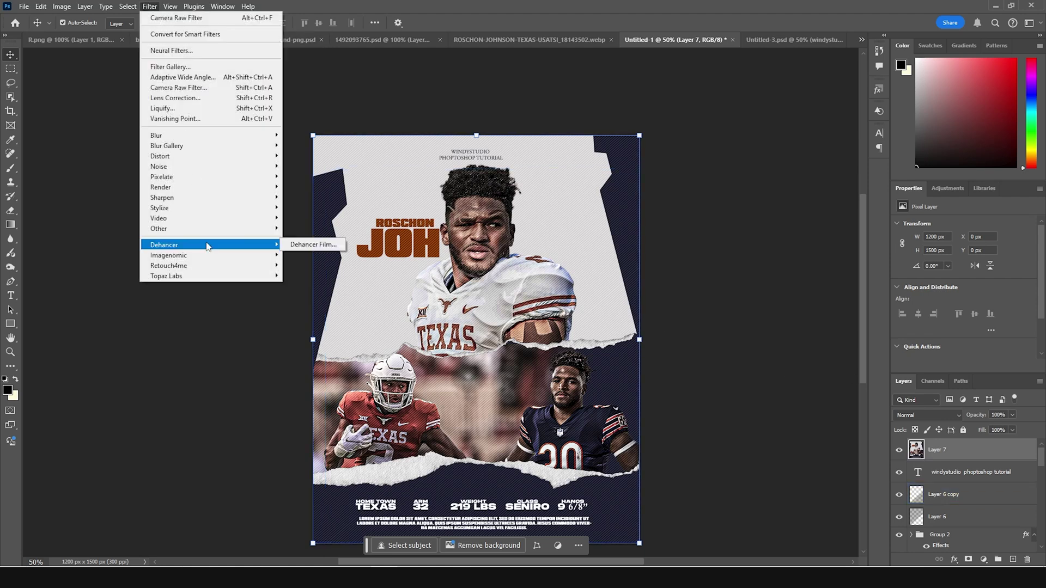
left_click(313, 244)
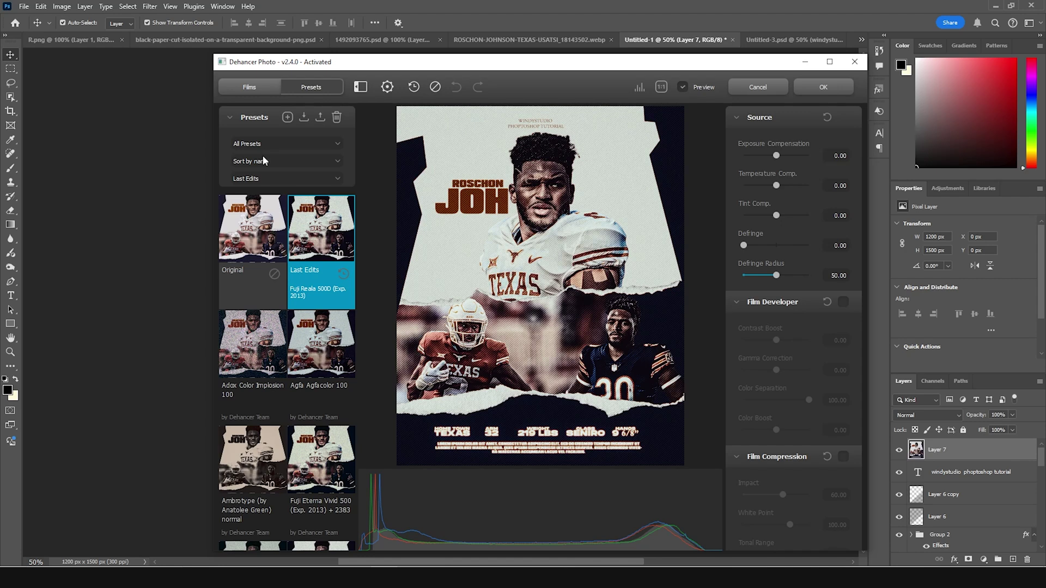
- Compare the Agfacolor 100, Ambrotype and Fuji Reala 500D presets, and choose Fuji Eterna Vivid 500 (Exp. 2013) + 2383
left_click(305, 345)
scroll(307, 354, "down", 3)
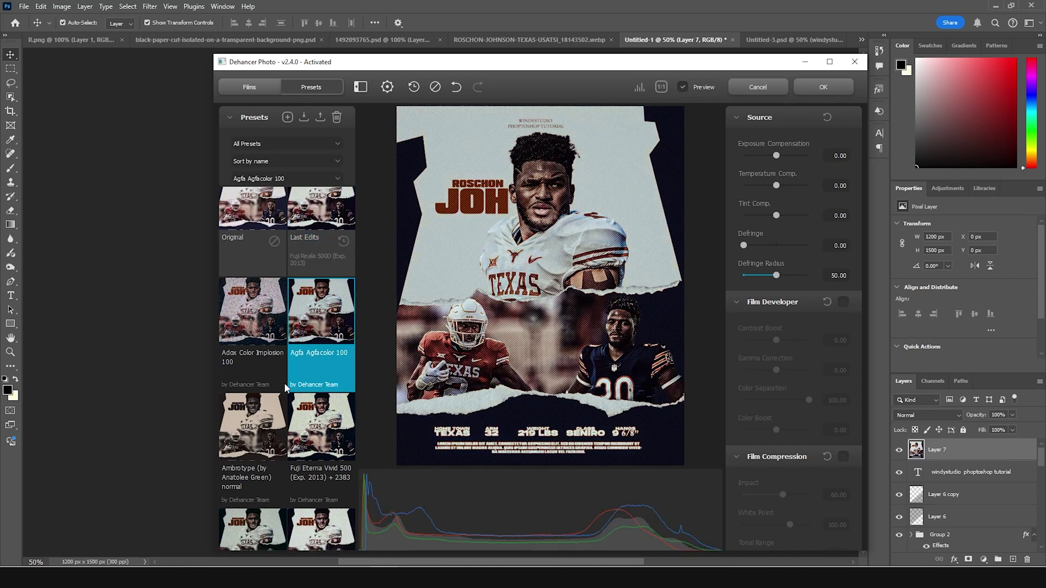
left_click(313, 368)
left_click(252, 375)
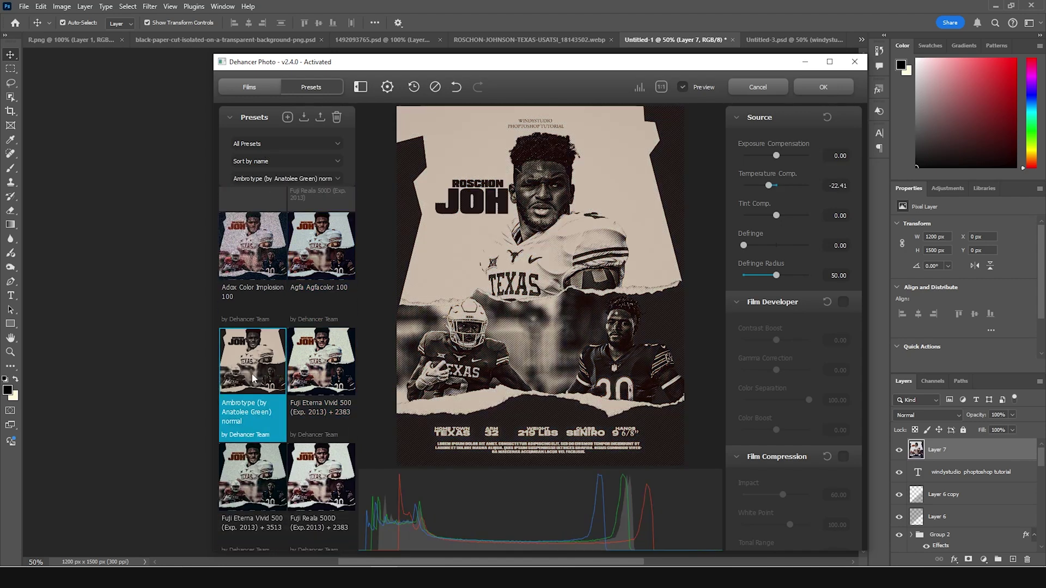
scroll(263, 380, "down", 2)
left_click(309, 385)
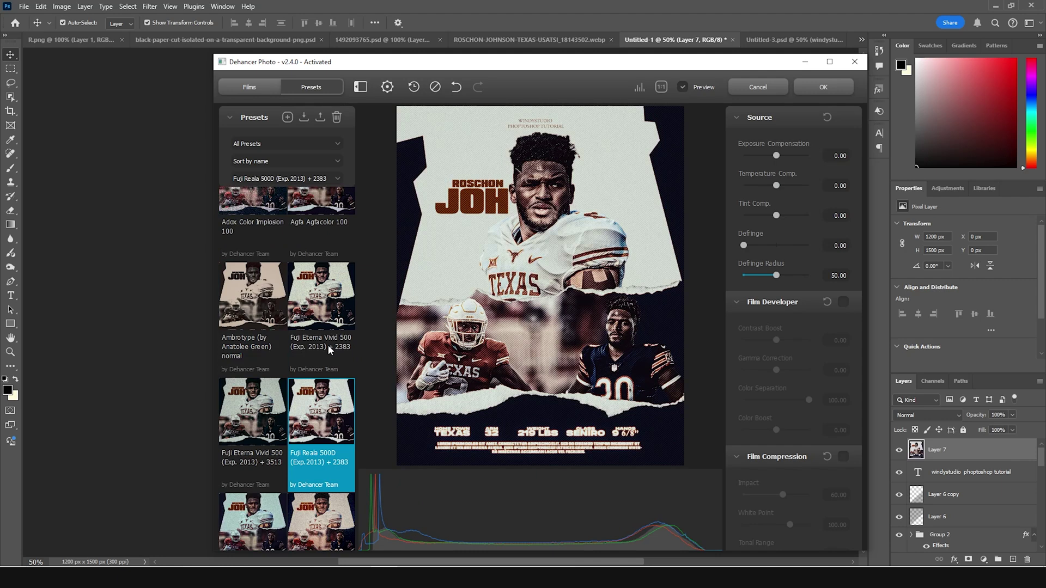
scroll(325, 331, "down", 2)
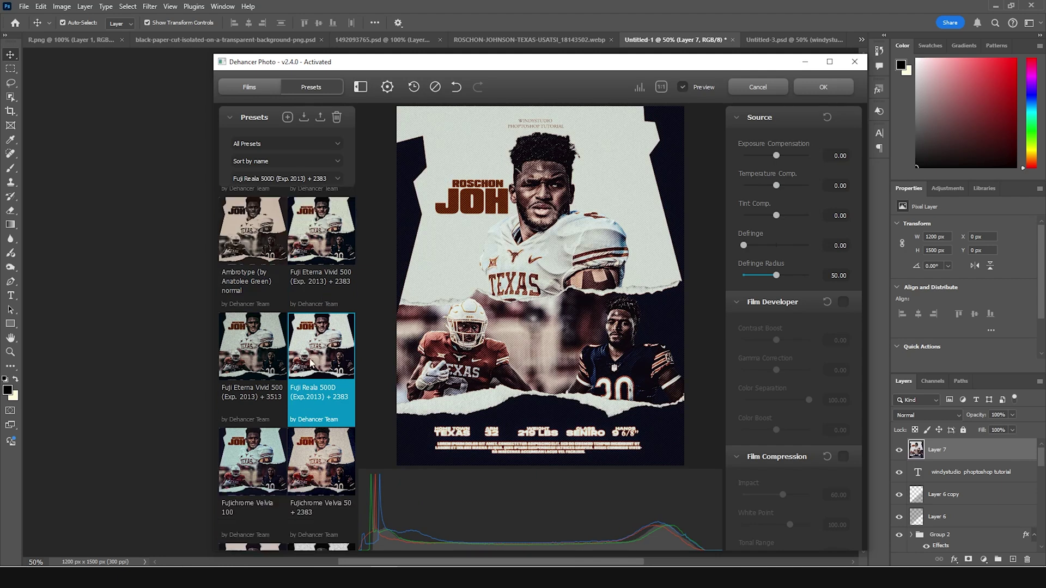
left_click(309, 246)
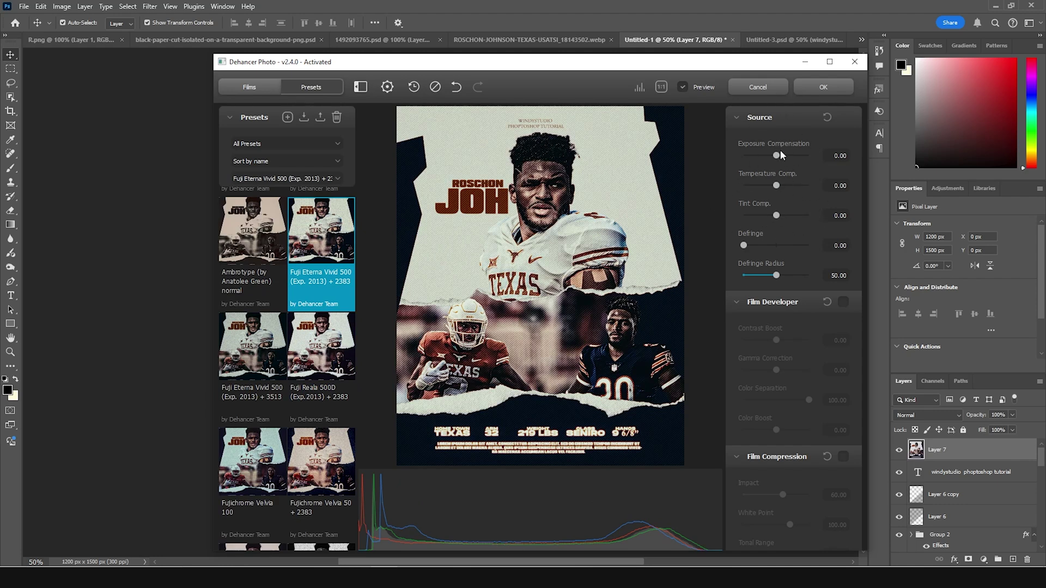
- Set Exposure Compensation to 0.15 and enable Film Developer with Contrast Boost -48.33 and Gamma Correction 12.50
left_click_drag(781, 156, 778, 156)
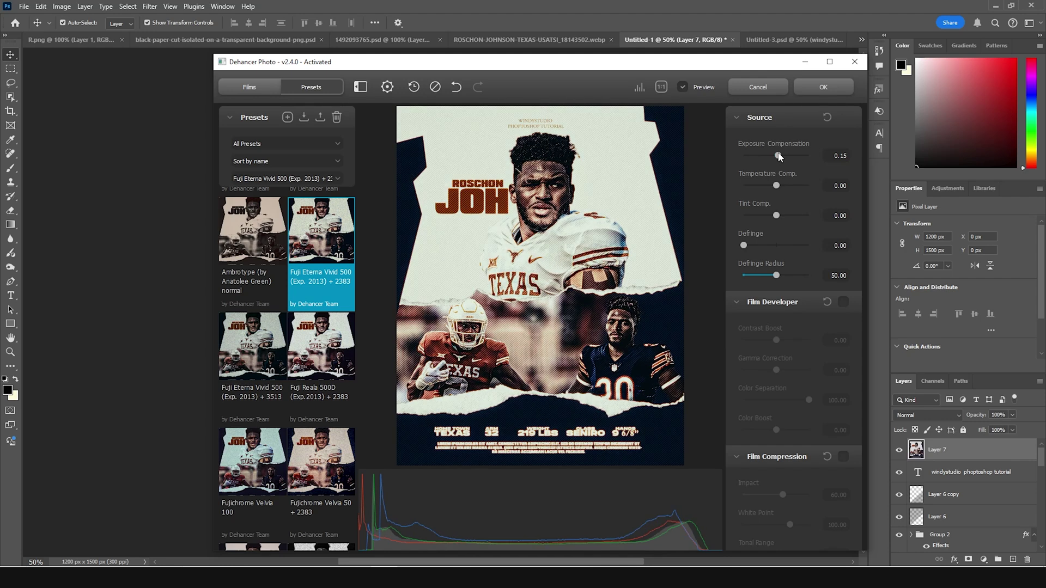
left_click(843, 303)
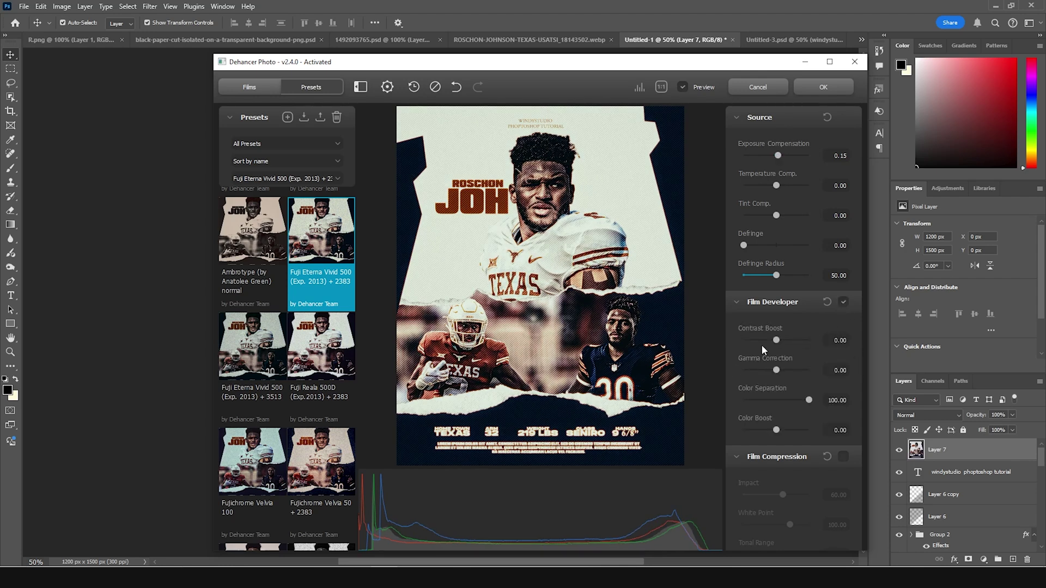
left_click_drag(777, 341, 762, 341)
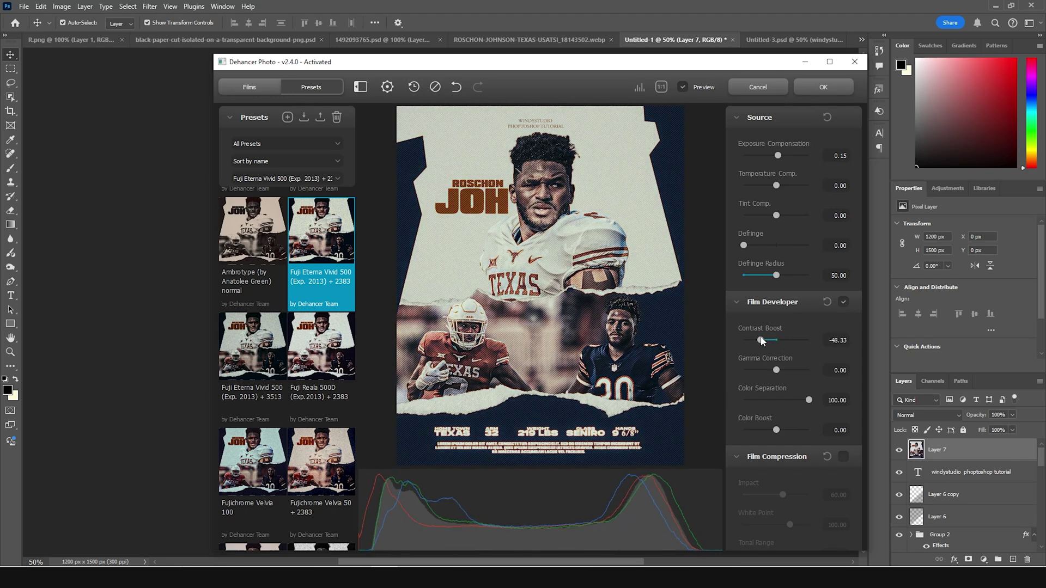
left_click_drag(778, 370, 785, 372)
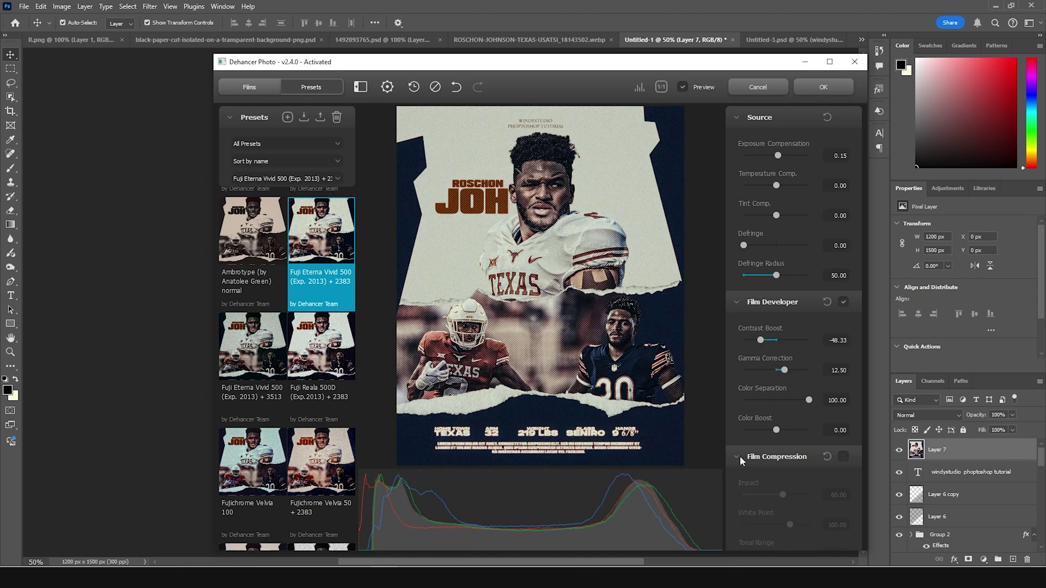
- Set the Film Grain Size to 2.56 and its Amount to 52.50
scroll(748, 420, "down", 5)
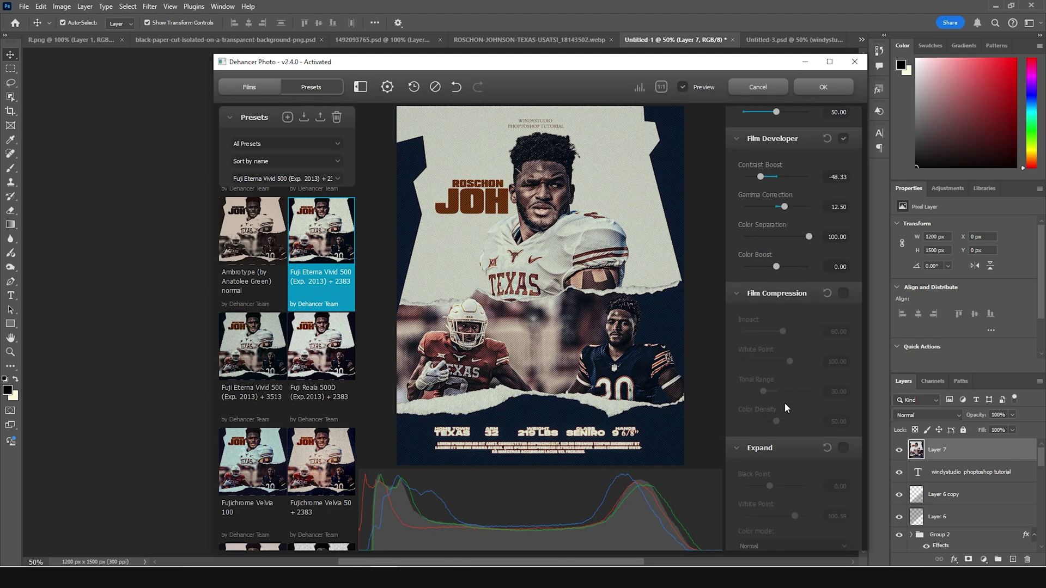
scroll(800, 439, "down", 5)
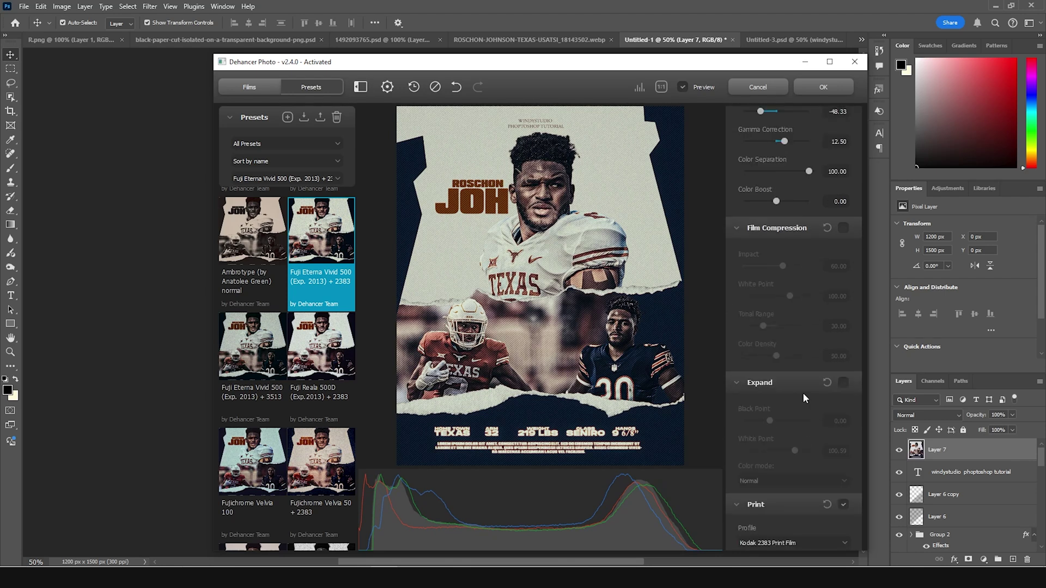
scroll(801, 399, "down", 4)
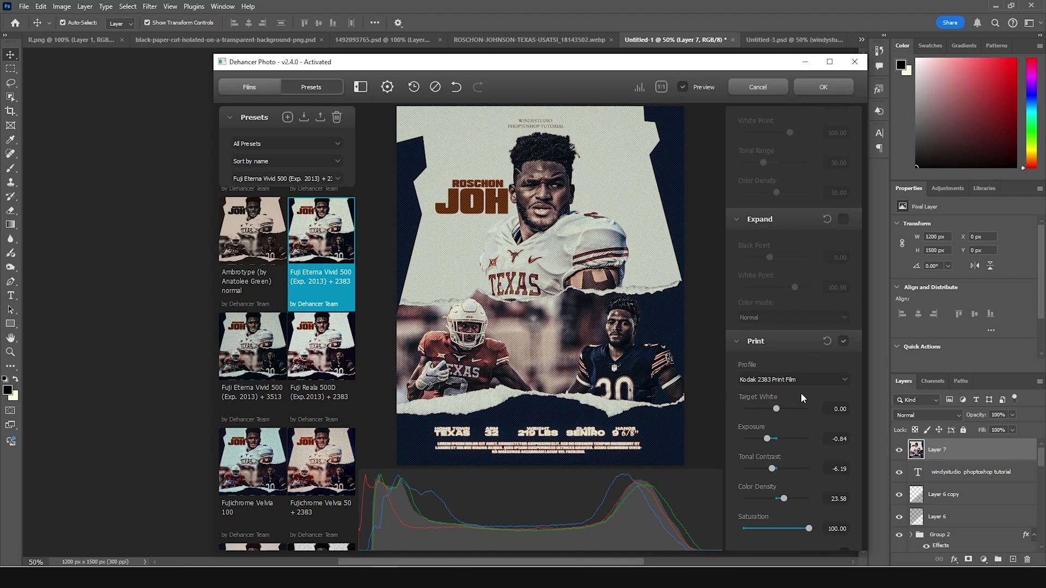
scroll(791, 360, "down", 7)
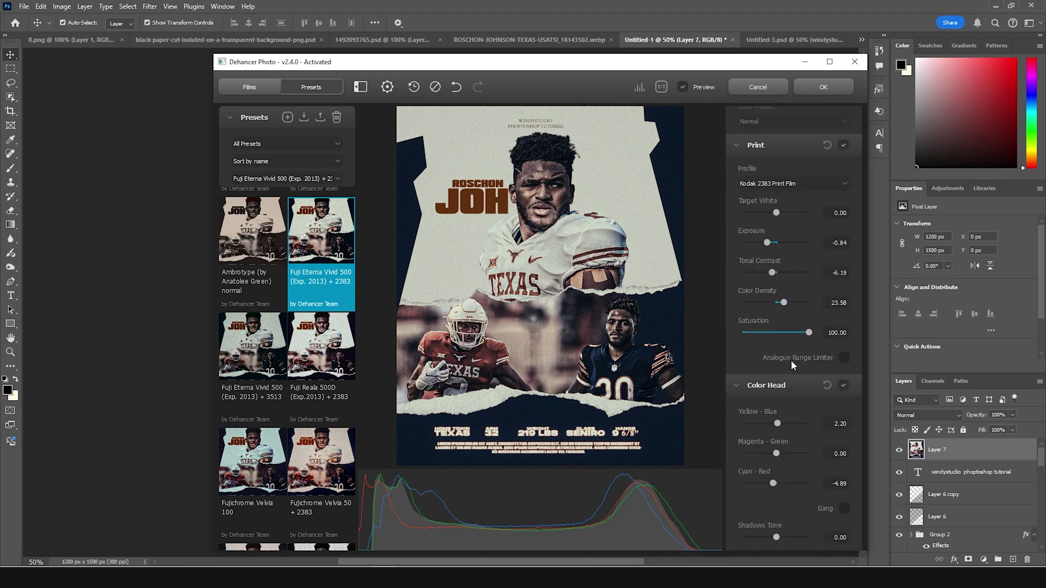
scroll(792, 361, "down", 7)
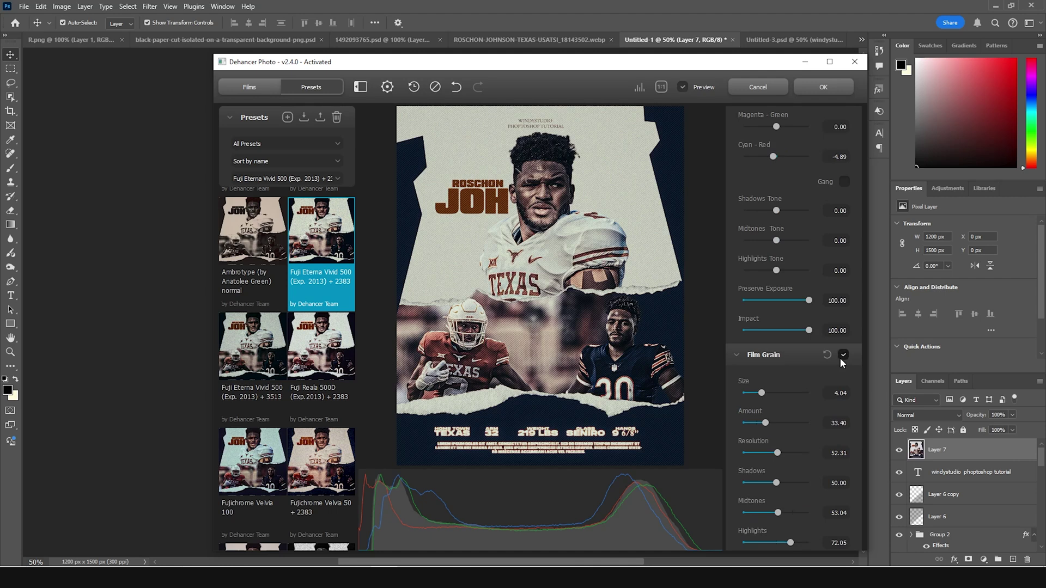
left_click_drag(759, 392, 777, 425)
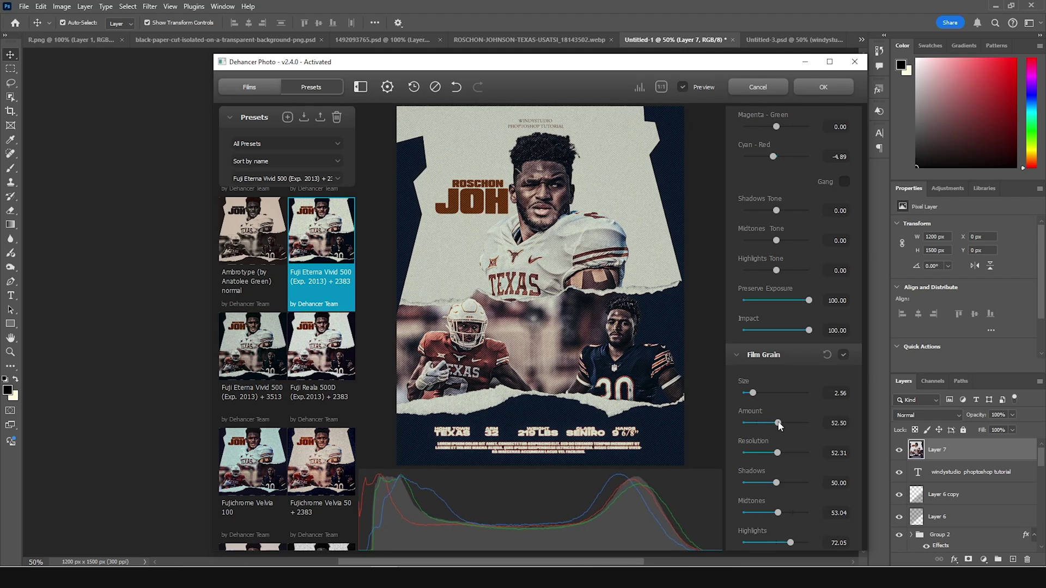
- Compare the image with and without Halation, keep it enabled, and set its Source Limiter to 35.83 and Amplify to 29.17
scroll(787, 475, "down", 5)
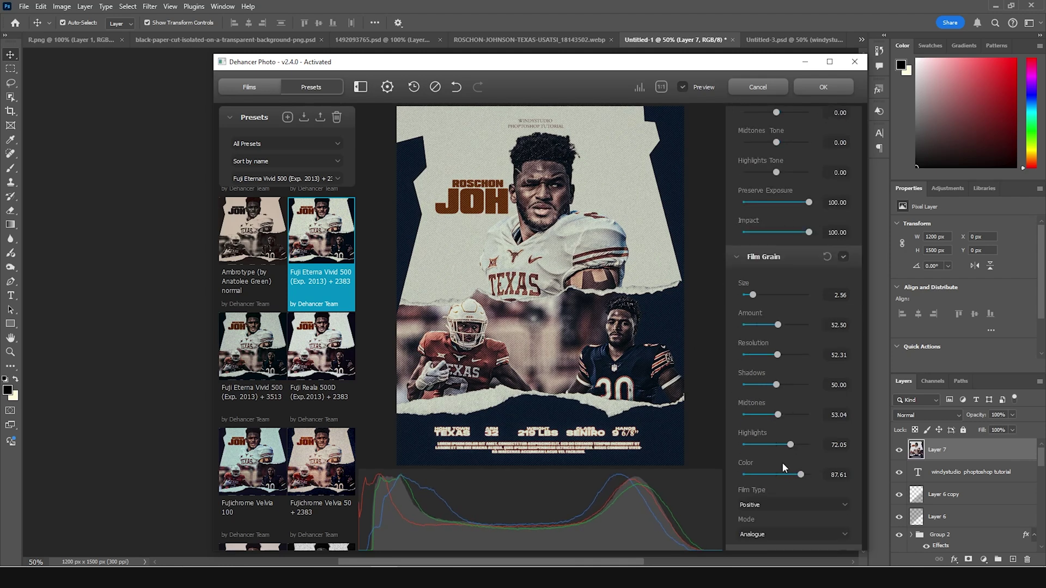
scroll(786, 464, "down", 2)
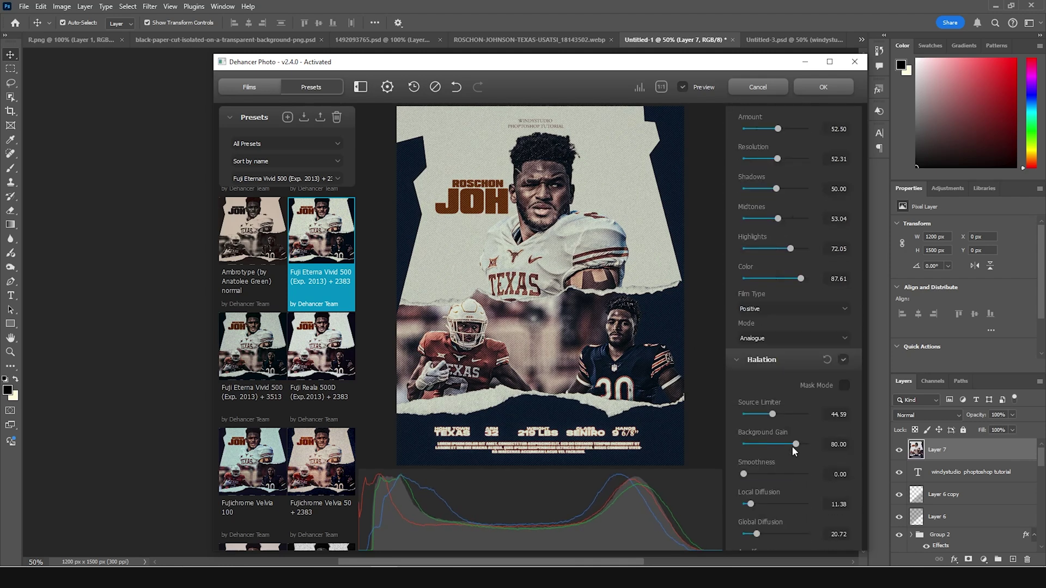
left_click(842, 361)
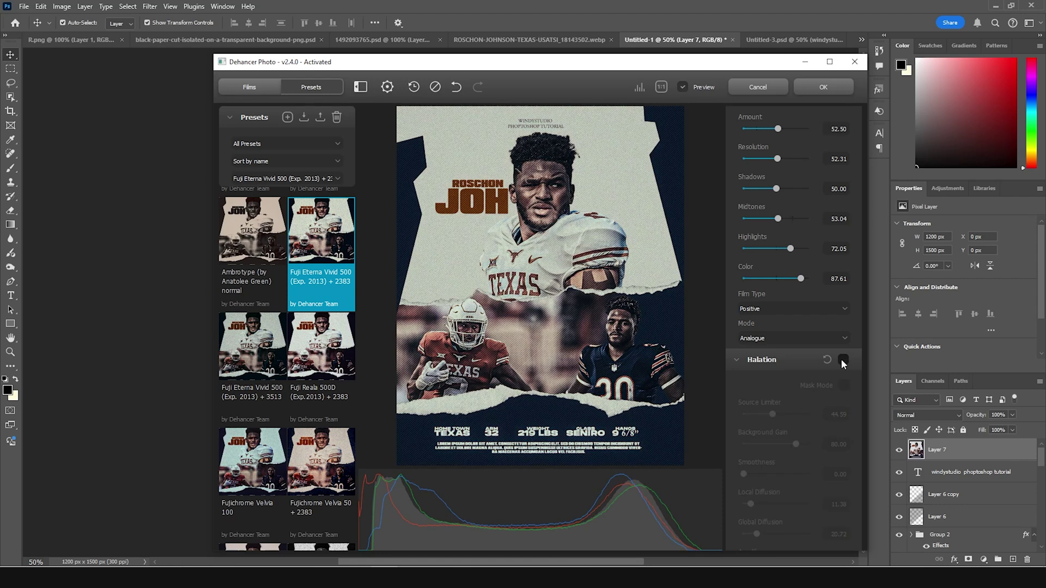
left_click(842, 361)
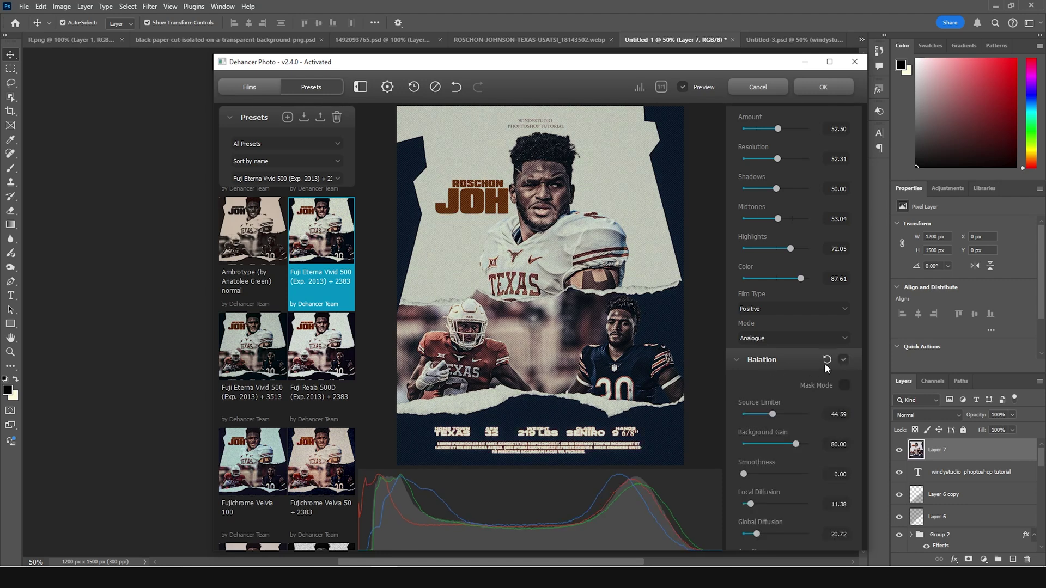
left_click(766, 415)
left_click_drag(766, 415, 762, 416)
scroll(738, 500, "down", 3)
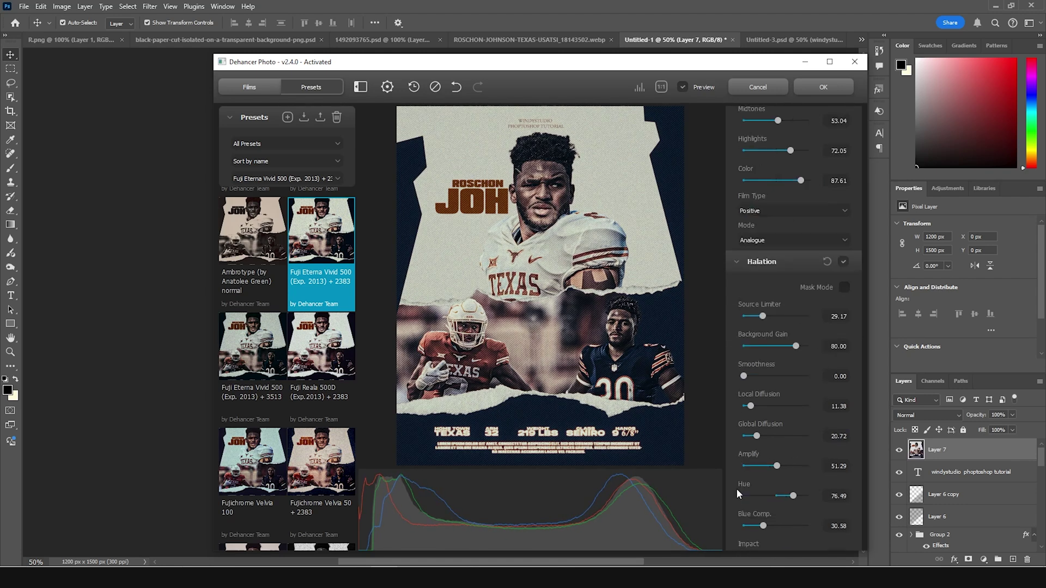
left_click_drag(769, 469, 764, 467)
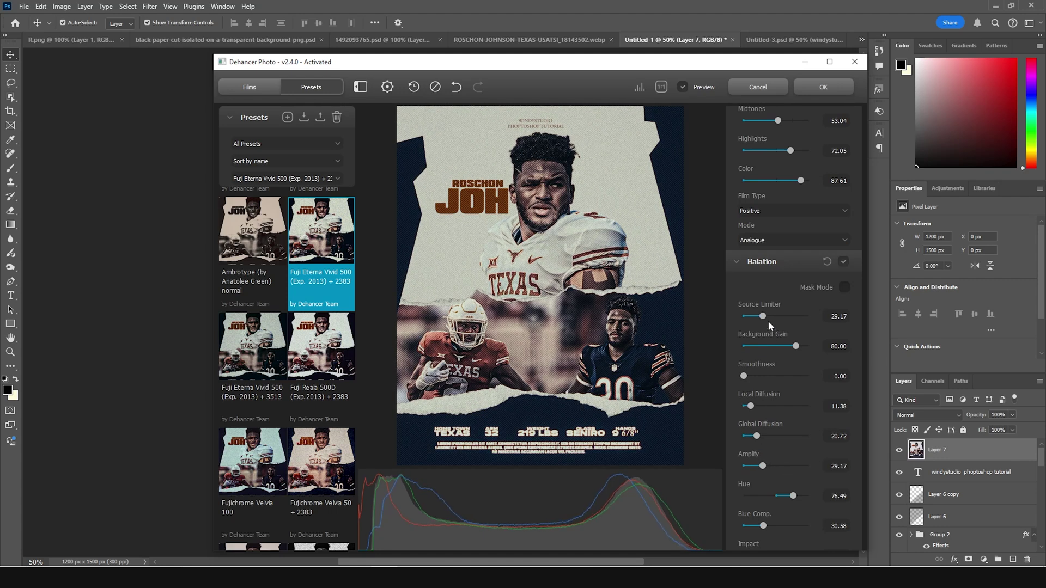
- Compare the image with and without Bloom, keep it enabled, and set Highlights to 49.17, Diffusion to 80.83 and Amplify to 54.17
scroll(736, 488, "down", 5)
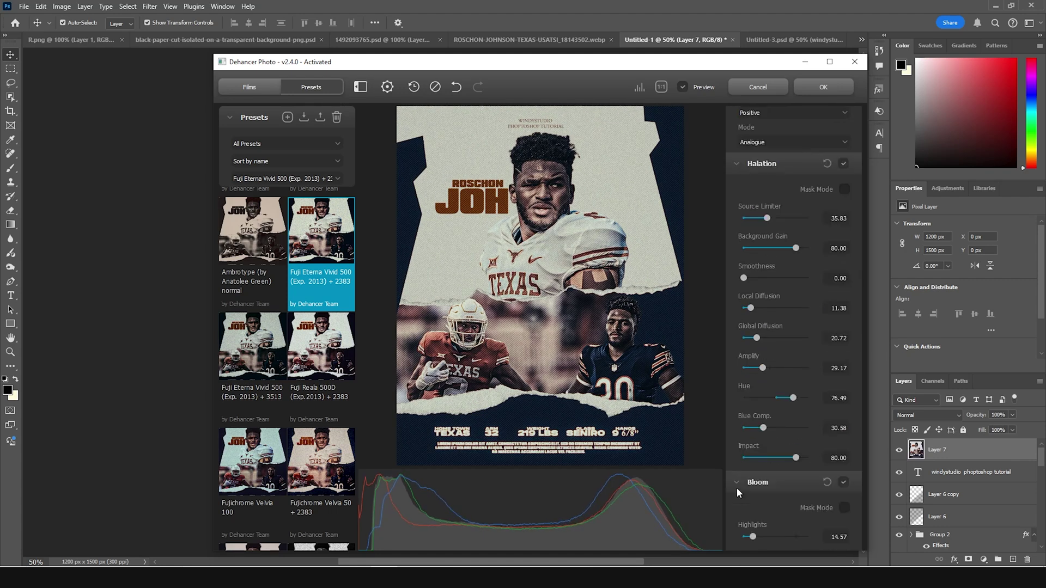
left_click(842, 419)
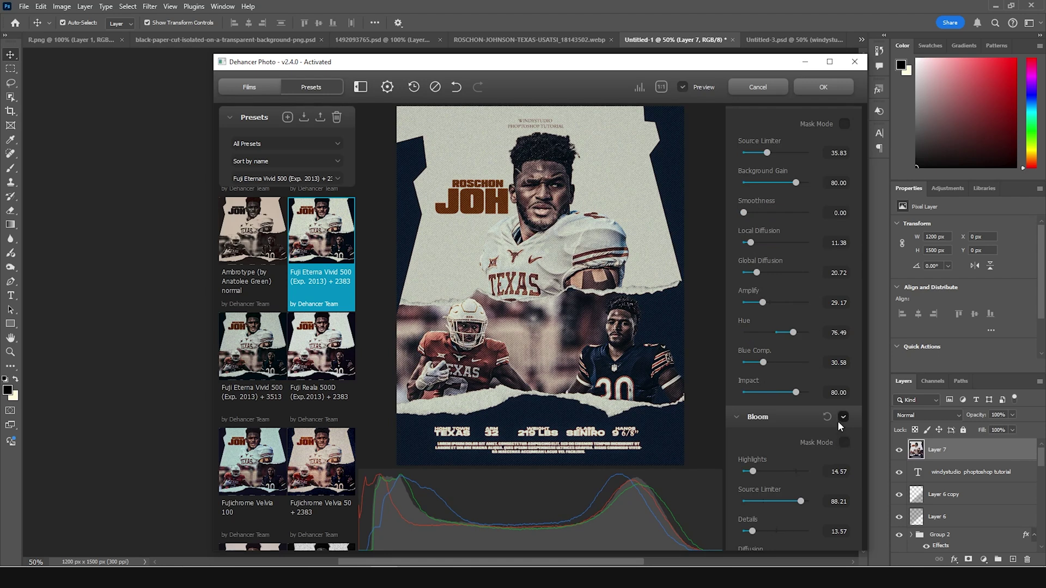
left_click(843, 418)
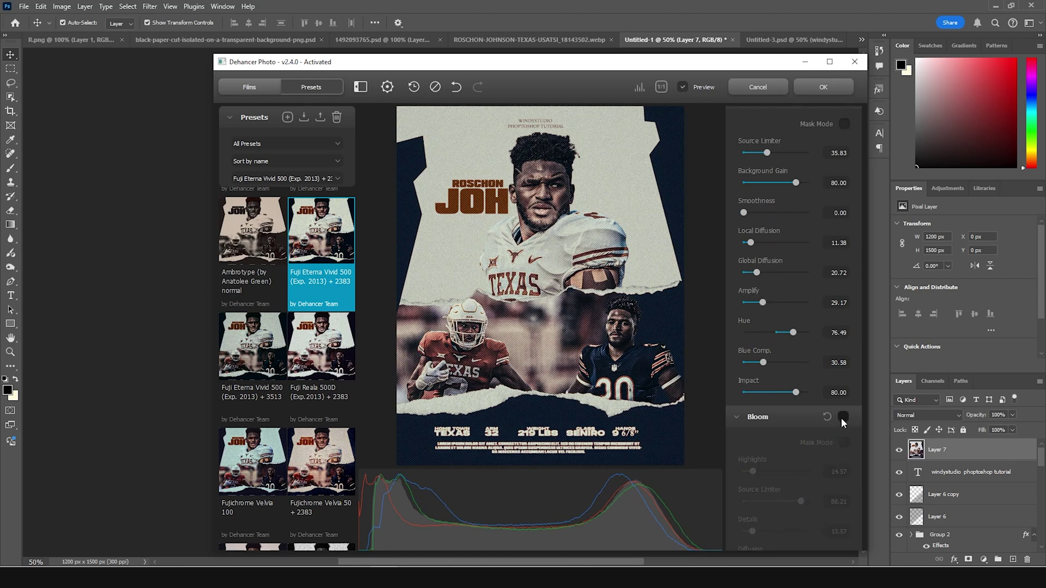
left_click(842, 417)
left_click(842, 418)
left_click(762, 472)
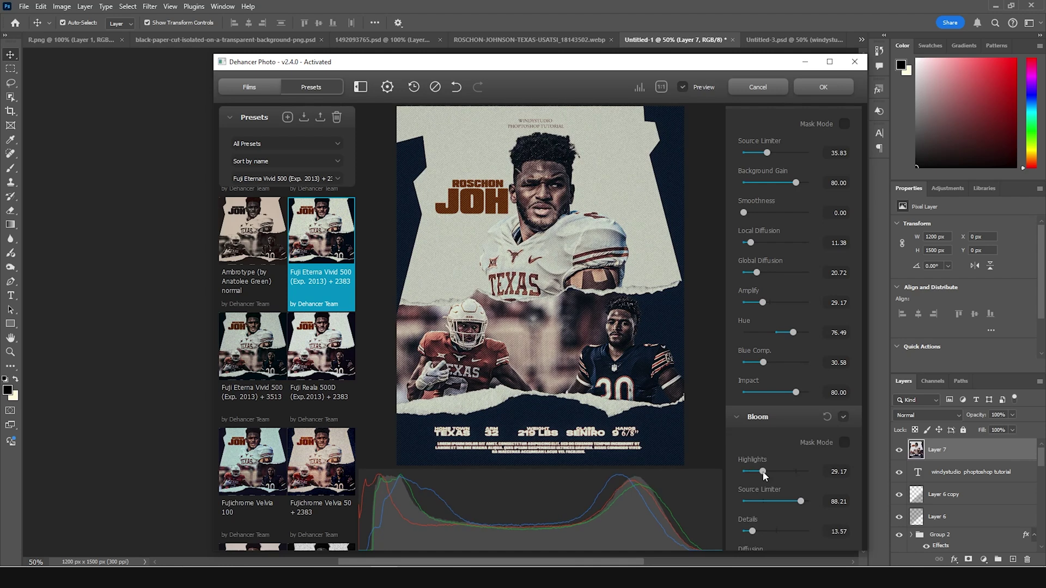
left_click_drag(769, 475, 777, 476)
scroll(757, 488, "down", 3)
left_click(796, 463)
left_click(779, 493)
- Inspect the graded poster preview up close and apply the Dehancer Film filter to Layer 7
scroll(769, 511, "down", 6)
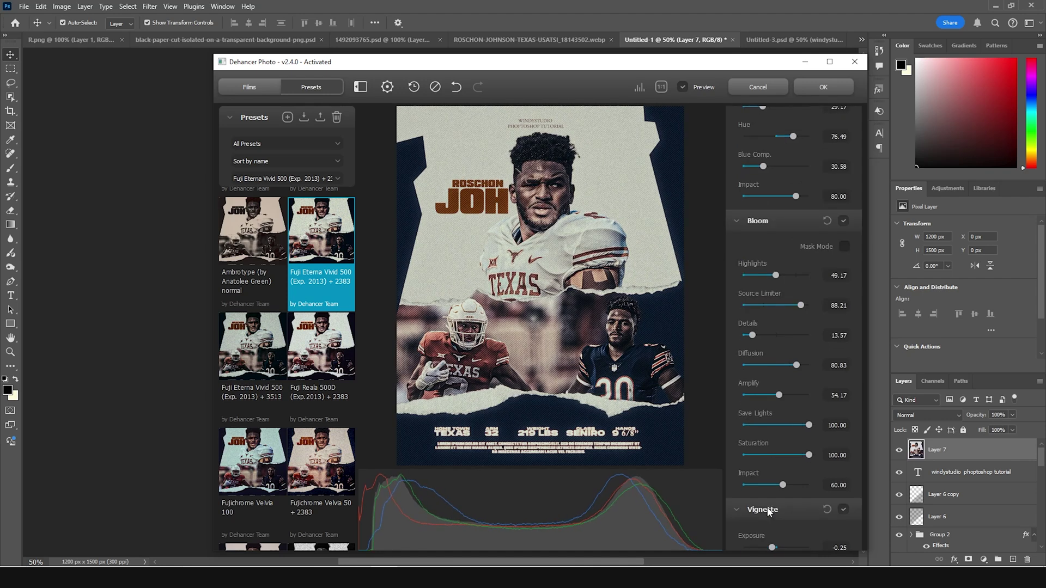
scroll(792, 321, "up", 13)
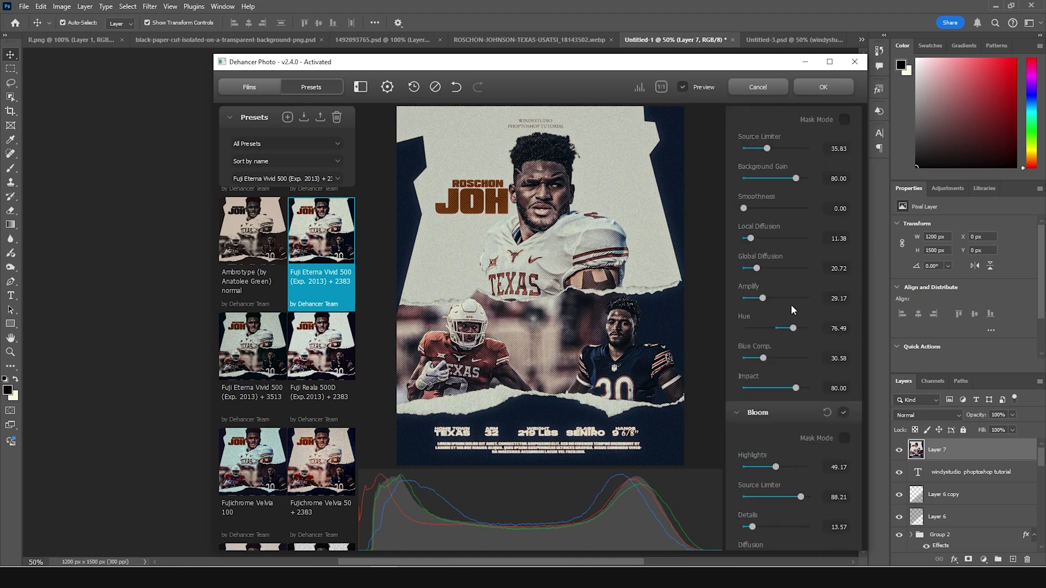
left_click(582, 270)
left_click(591, 263)
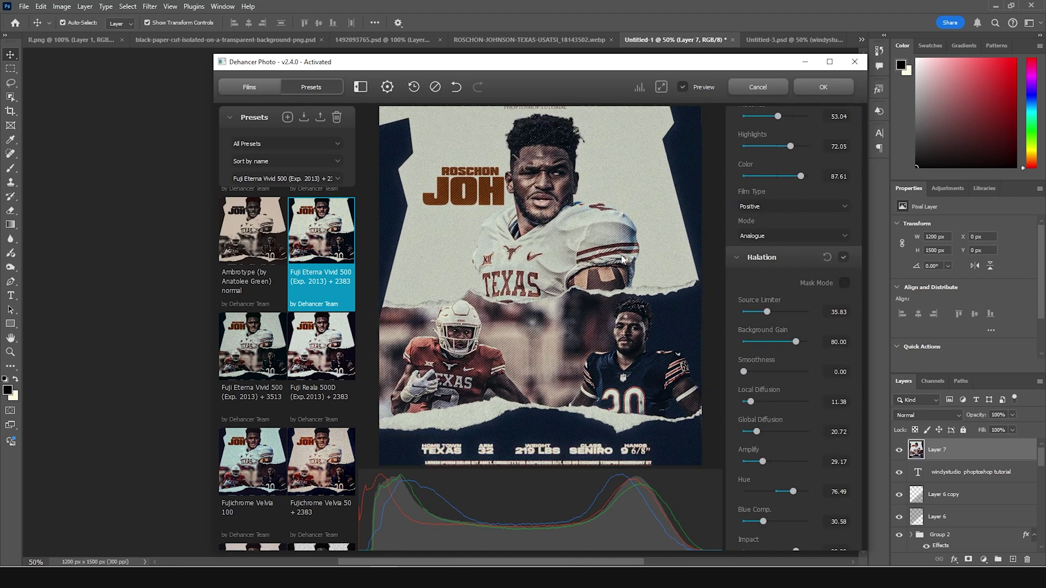
left_click(820, 87)
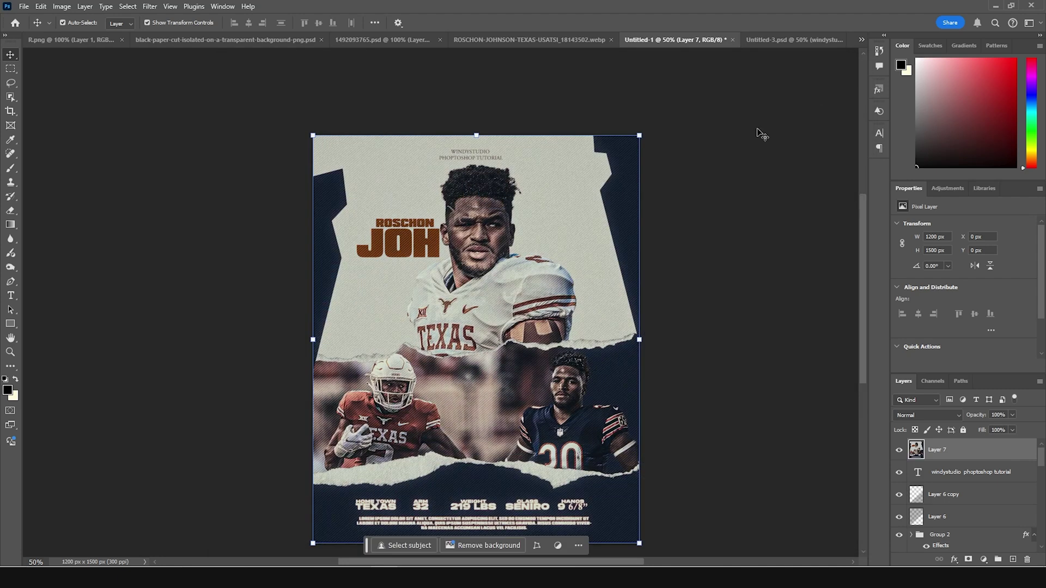
- Compare the poster with and without the graded Layer 7, leaving the layer visible
left_click(752, 419)
key("ctrl+minus")
key("ctrl+plus")
left_click(926, 449)
left_click(899, 450)
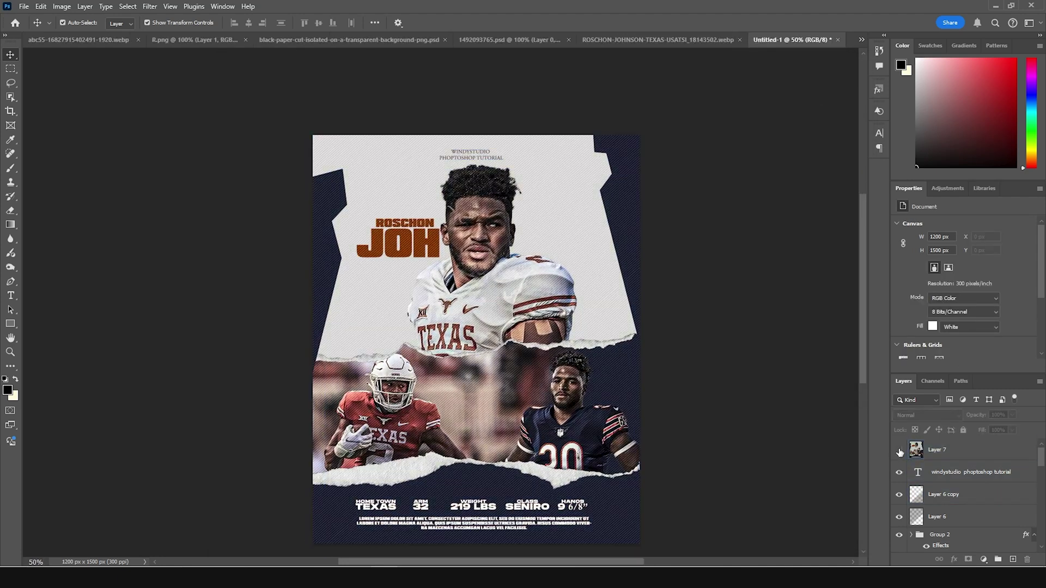
left_click(899, 451)
- Duplicate Layer 7 and apply a Gaussian Blur with a 1.8 px radius to the copy
left_click_drag(936, 450, 1013, 559)
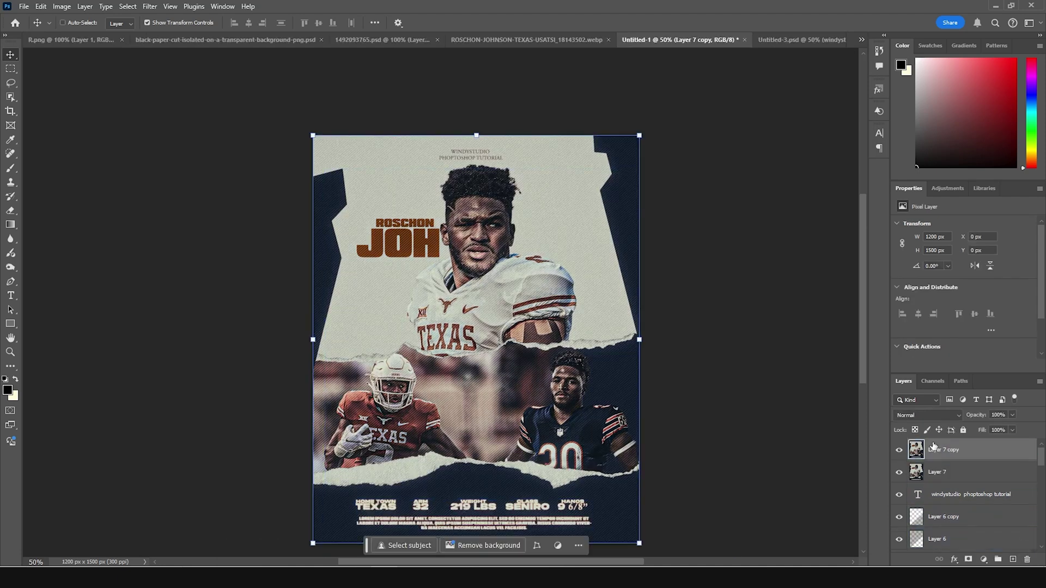
left_click(150, 7)
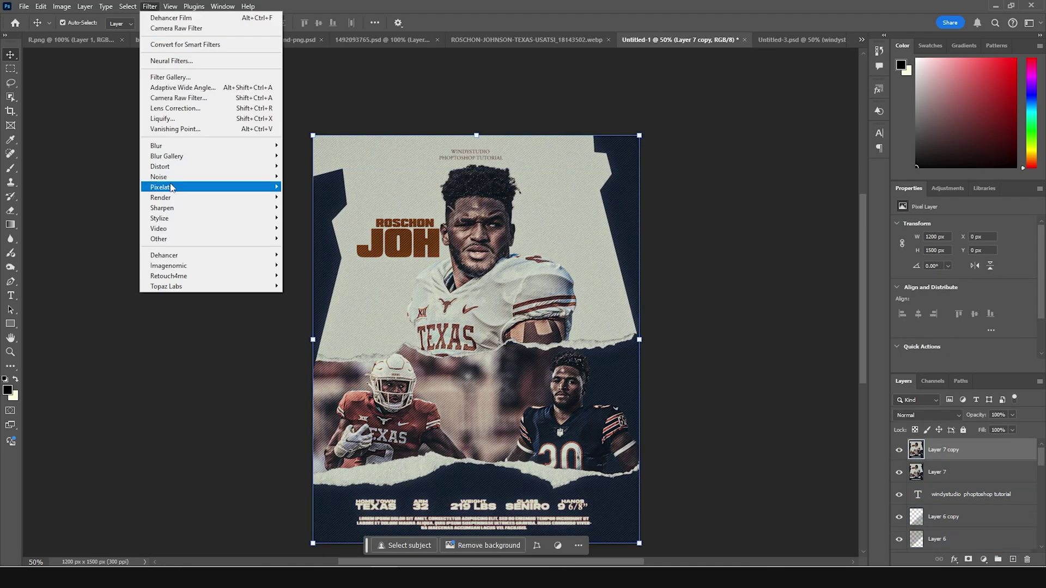
mouse_move(163, 146)
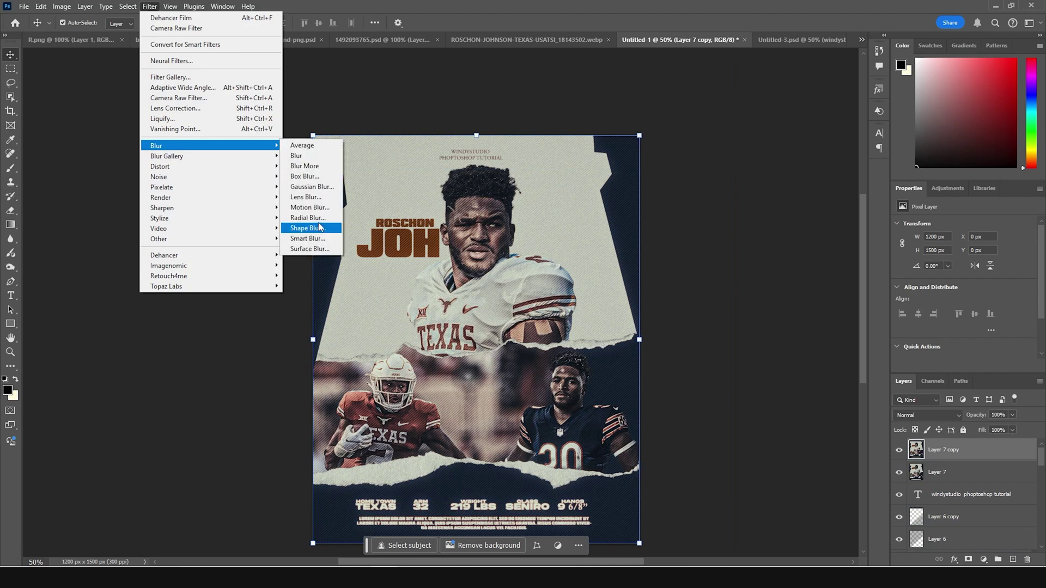
left_click(311, 187)
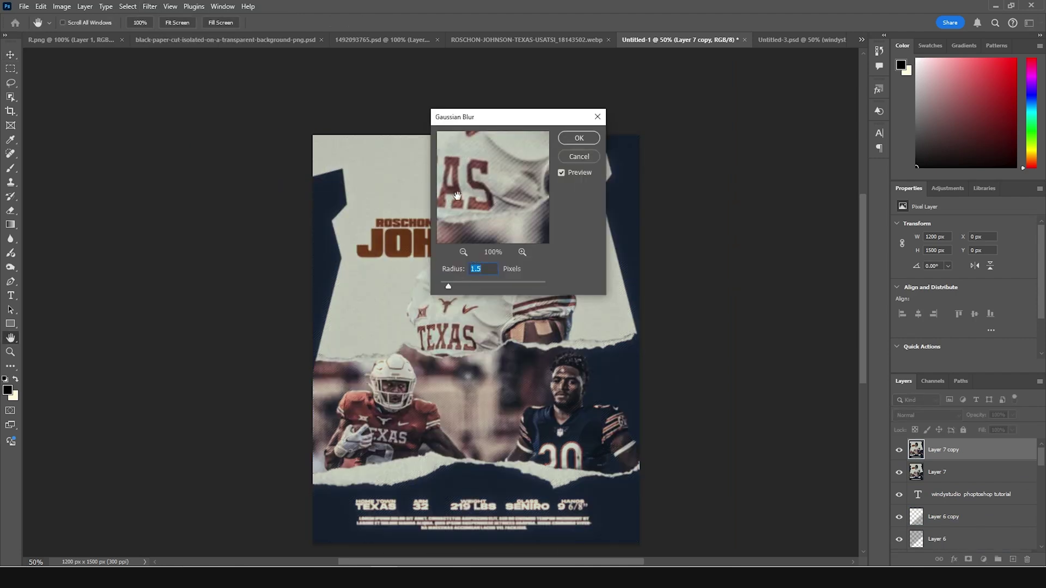
left_click_drag(457, 196, 503, 206)
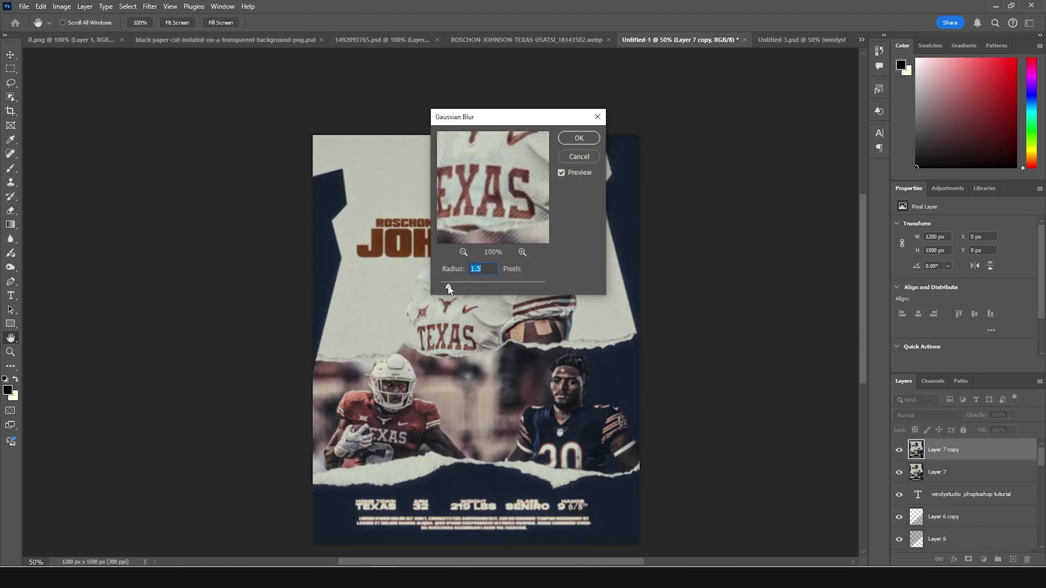
left_click_drag(448, 288, 450, 287)
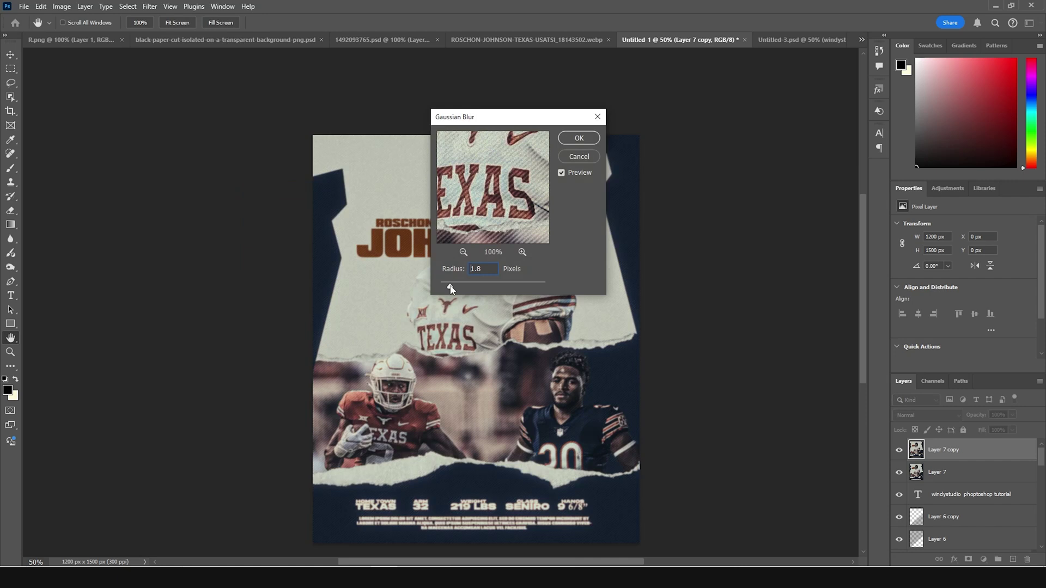
left_click(579, 139)
- Add a layer mask to the blurred Layer 7 copy and invert it to black
key("v")
left_click(968, 559)
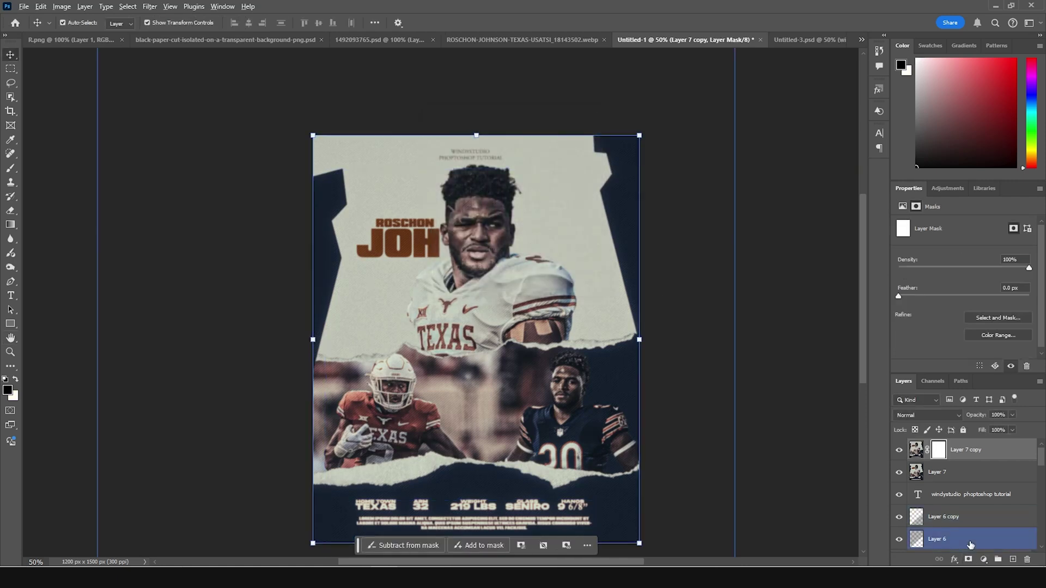
key("ctrl+i")
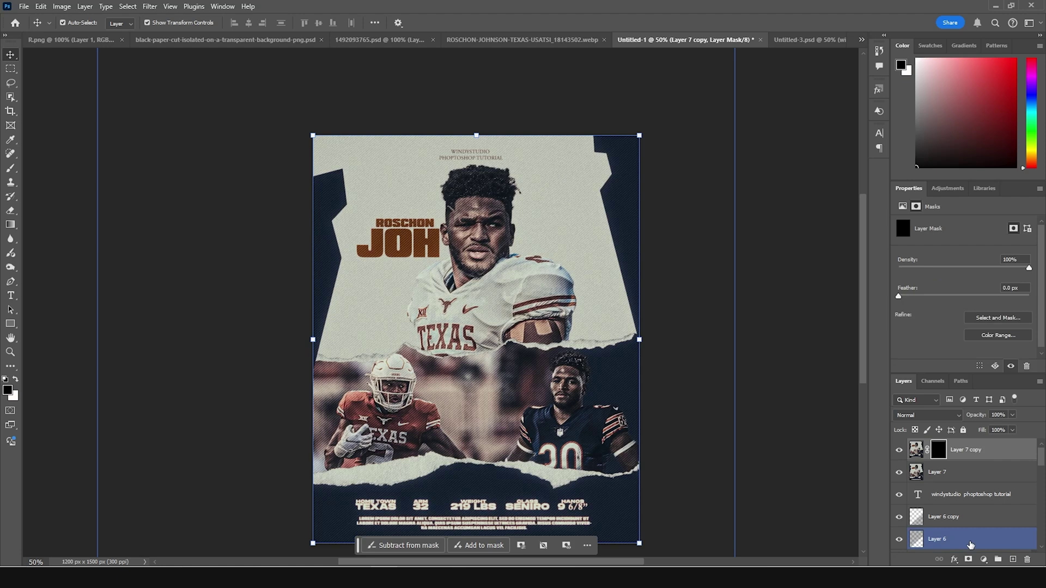
- Paint white on the mask with a 300 px soft brush to reveal the blur around the players and poster edges
key("b")
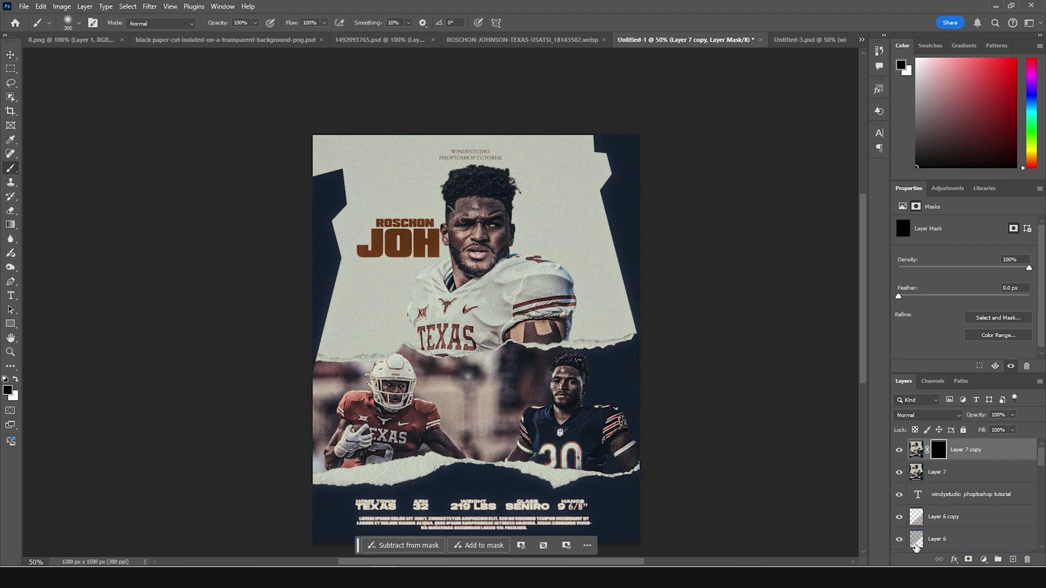
left_click(16, 379)
left_click(373, 347)
mouse_move(373, 347)
left_mouse_down()
mouse_move(345, 370)
mouse_move(326, 365)
mouse_move(335, 393)
mouse_move(303, 462)
left_mouse_up()
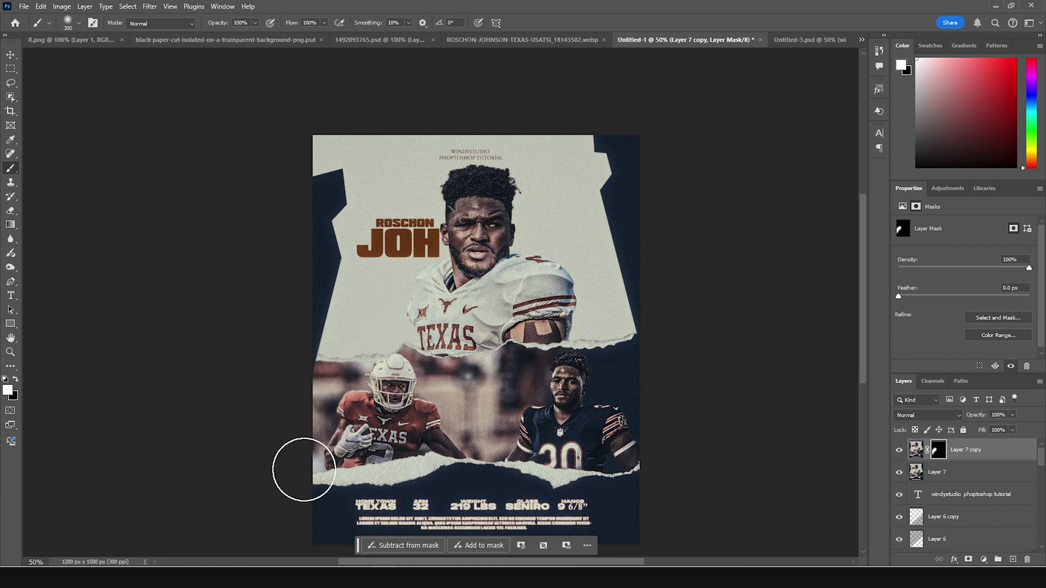
mouse_move(662, 467)
left_mouse_down()
mouse_move(474, 480)
mouse_move(475, 420)
mouse_move(506, 413)
mouse_move(495, 444)
left_mouse_up()
mouse_move(535, 194)
left_mouse_down()
mouse_move(544, 240)
mouse_move(590, 264)
mouse_move(599, 322)
left_mouse_up()
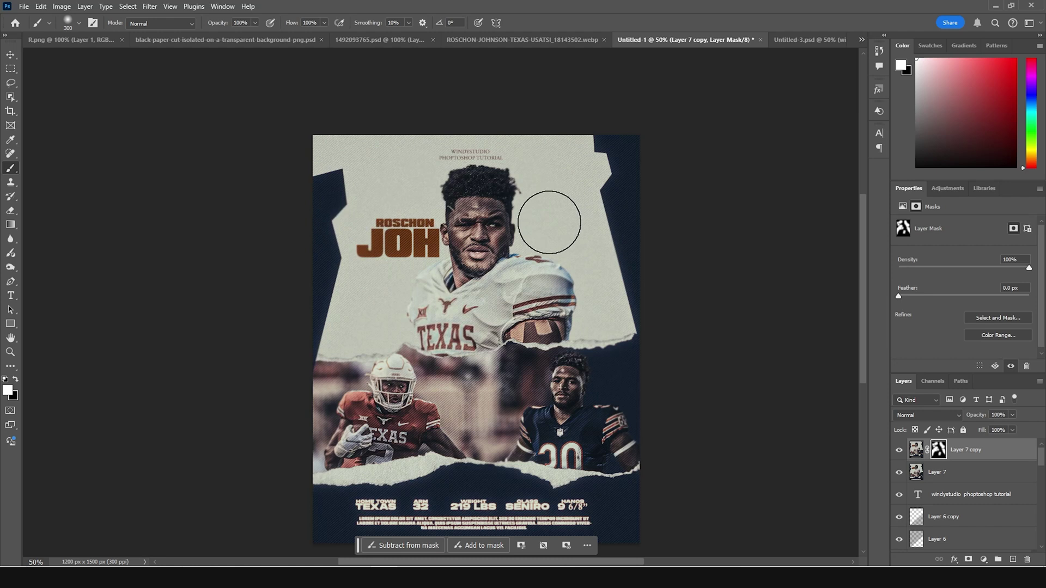
- Rename the blurred Layer 7 copy to "gaussian bulr"
left_click(912, 451)
double_click(971, 450)
type("ad")
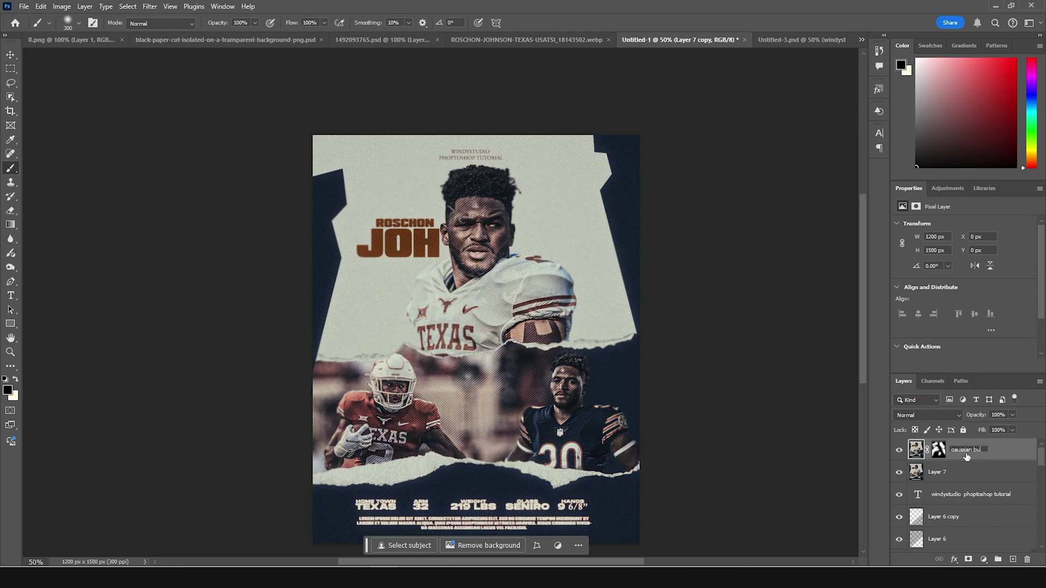
key("Return")
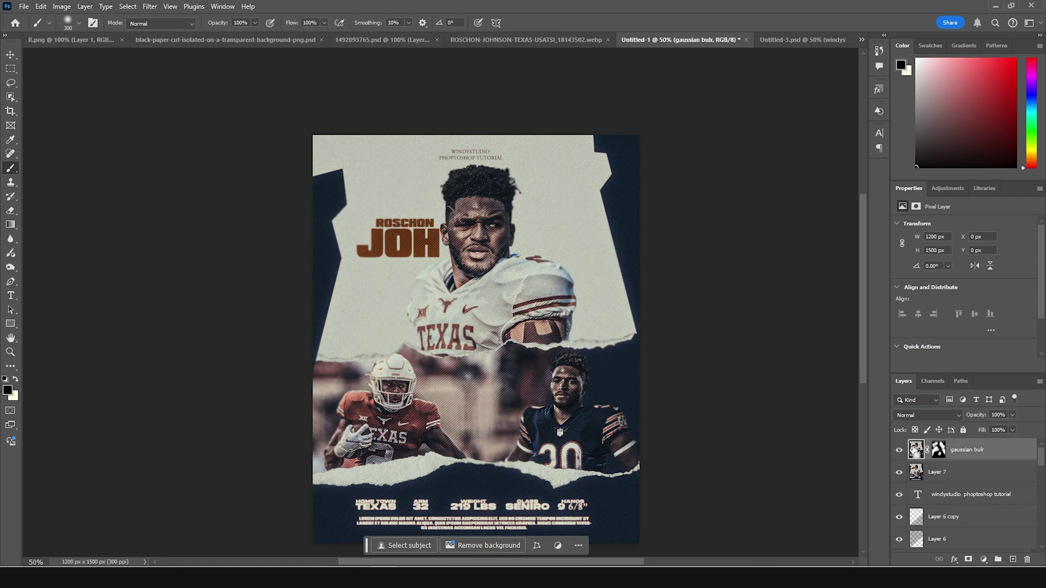
- Stamp all visible layers into a new top layer and name it "motion blur"
key("ctrl+alt+shift+e")
double_click(947, 452)
type("motion")
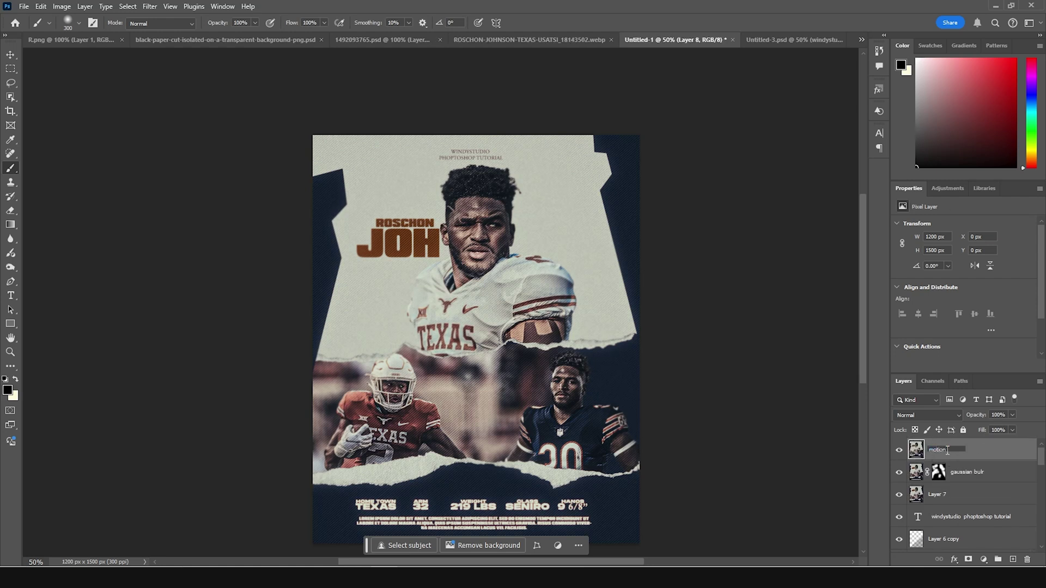
key("Return")
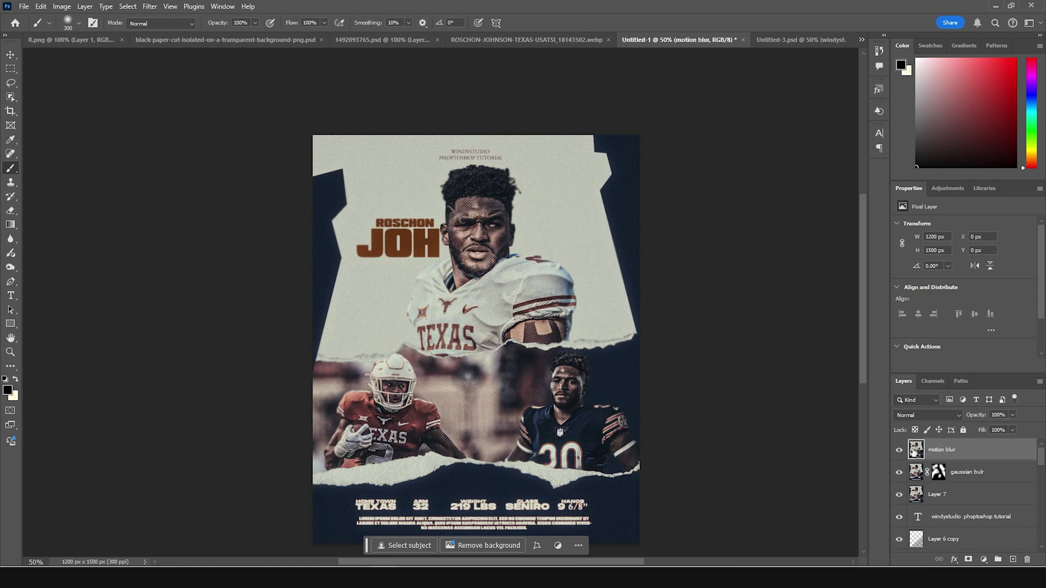
- Apply a Motion Blur to the motion blur layer with a 0° angle and a 27 px distance
left_click(150, 6)
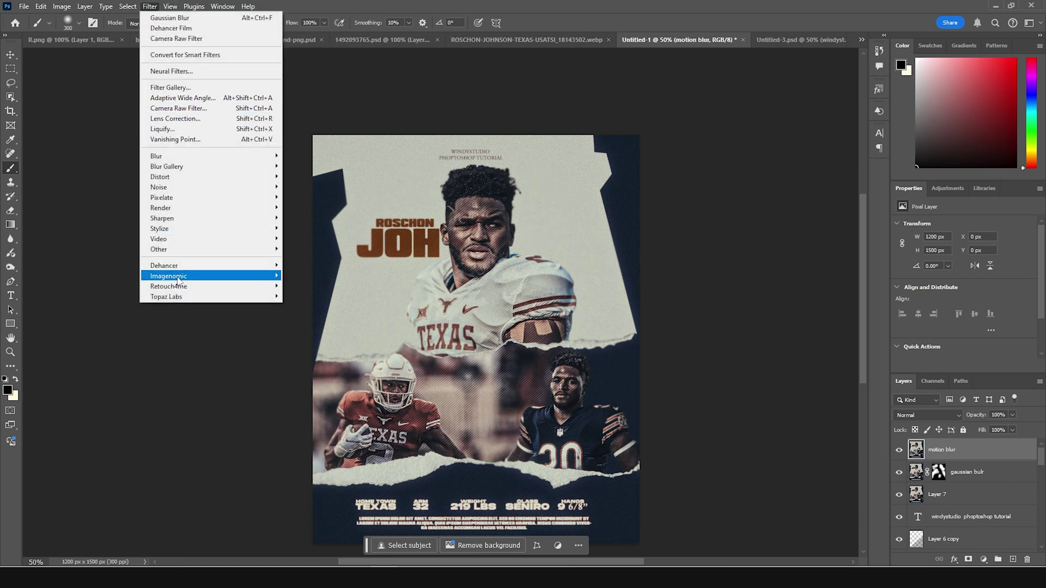
mouse_move(176, 158)
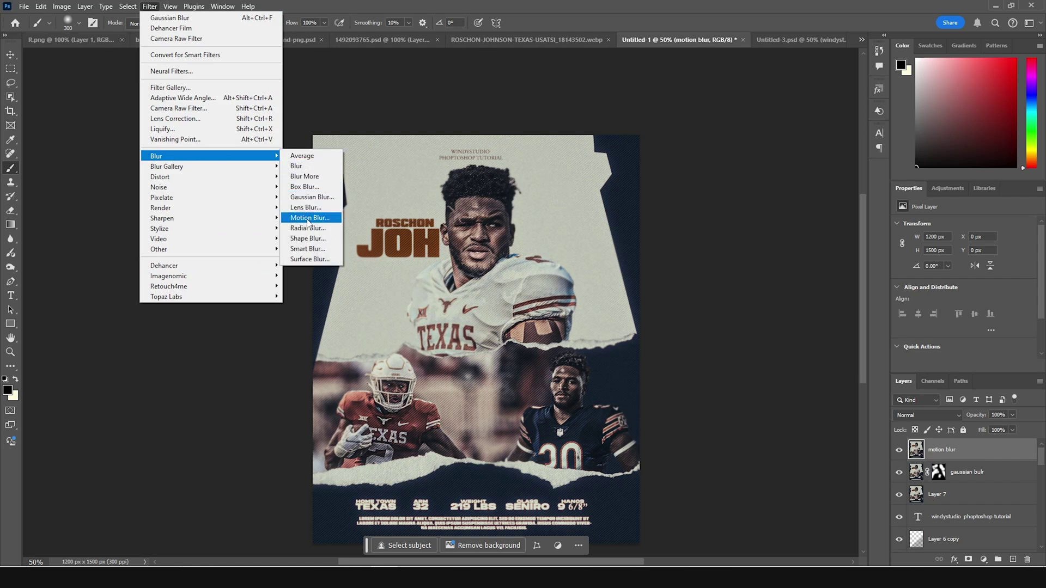
left_click(308, 218)
left_click_drag(627, 340, 625, 341)
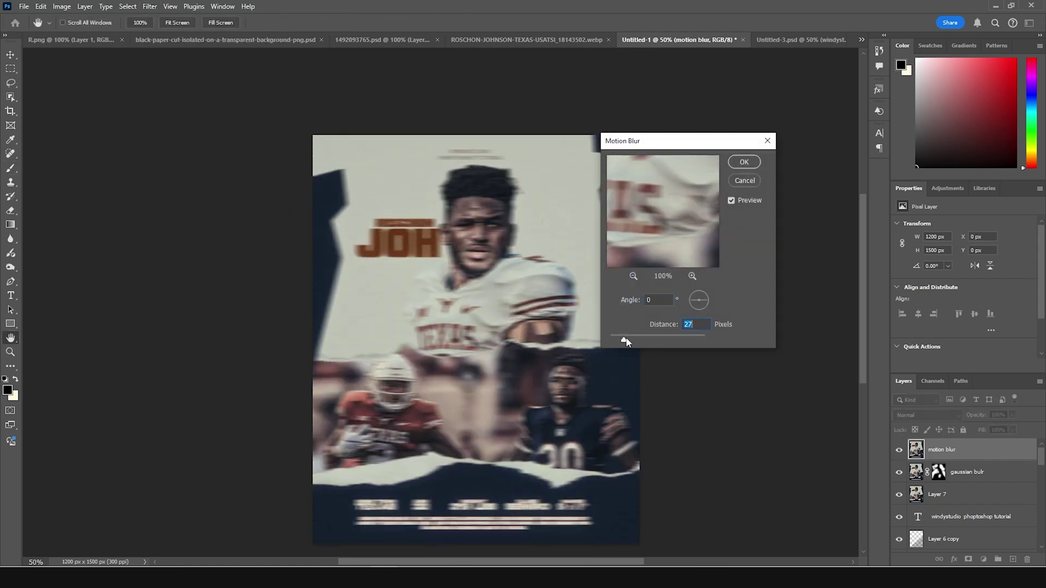
left_click(744, 162)
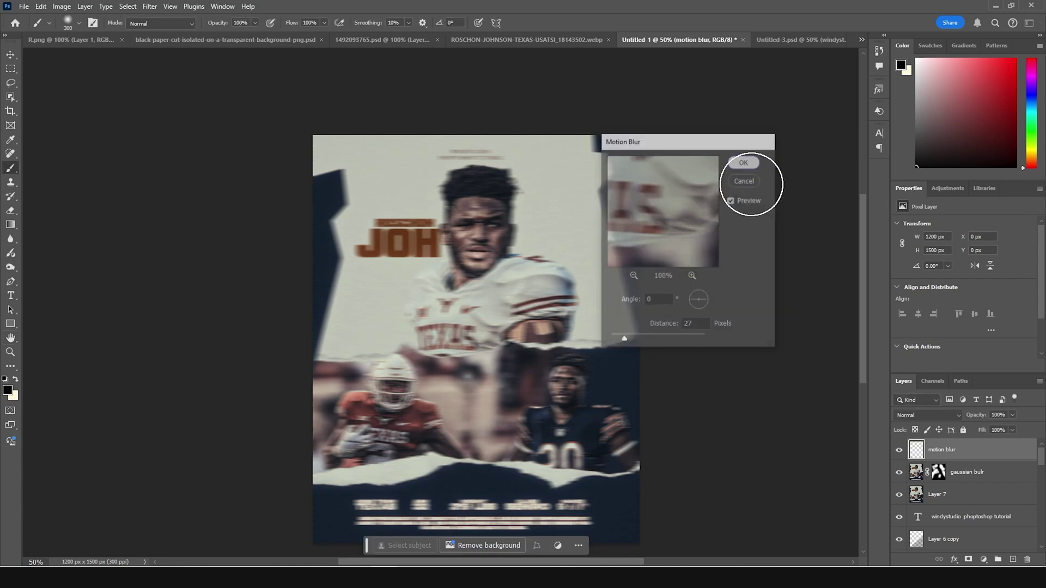
- Add a layer mask to the motion blur layer and invert it to black
left_click(968, 560)
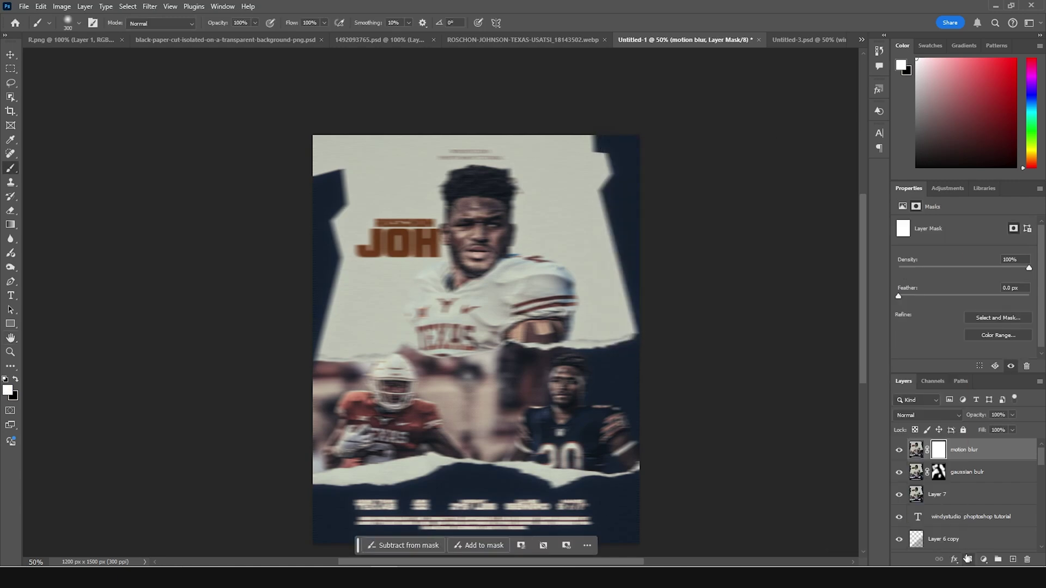
key("ctrl+i")
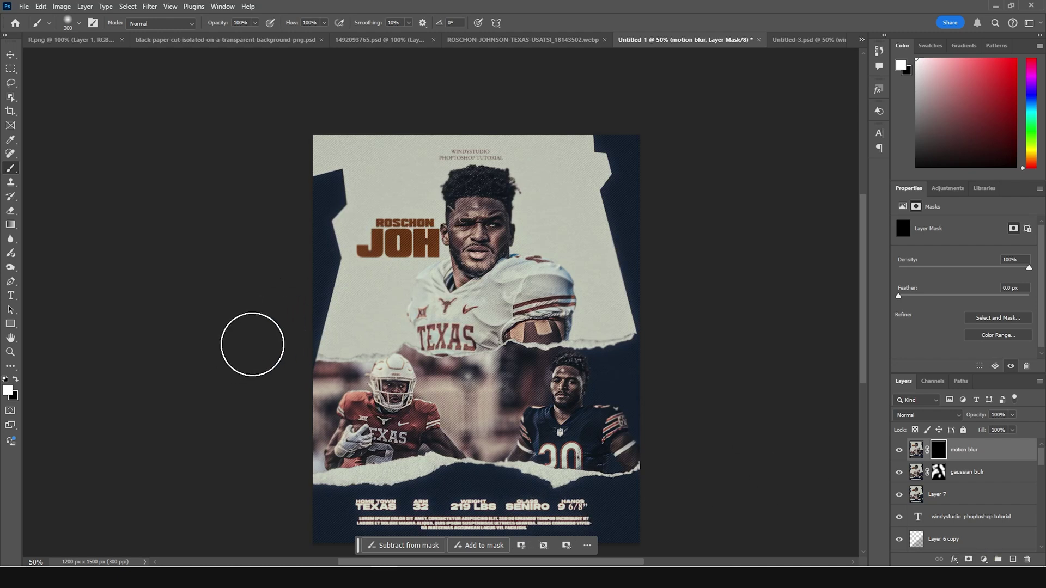
- Paint white on the motion blur mask around the main player and the poster edges, and set the layer's opacity to 52%
mouse_move(419, 299)
left_mouse_down()
mouse_move(413, 314)
mouse_move(370, 328)
left_mouse_up()
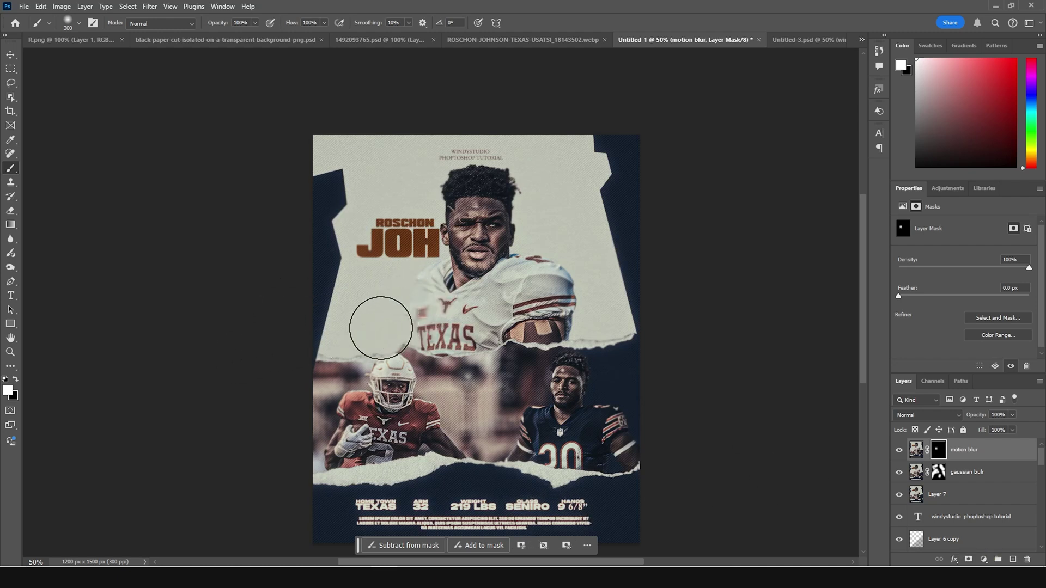
mouse_move(668, 319)
left_mouse_down()
mouse_move(606, 292)
mouse_move(625, 286)
mouse_move(602, 286)
mouse_move(608, 273)
mouse_move(586, 255)
mouse_move(621, 222)
left_mouse_up()
mouse_move(286, 303)
left_mouse_down()
mouse_move(381, 275)
mouse_move(343, 276)
mouse_move(350, 227)
mouse_move(339, 232)
mouse_move(381, 189)
left_mouse_up()
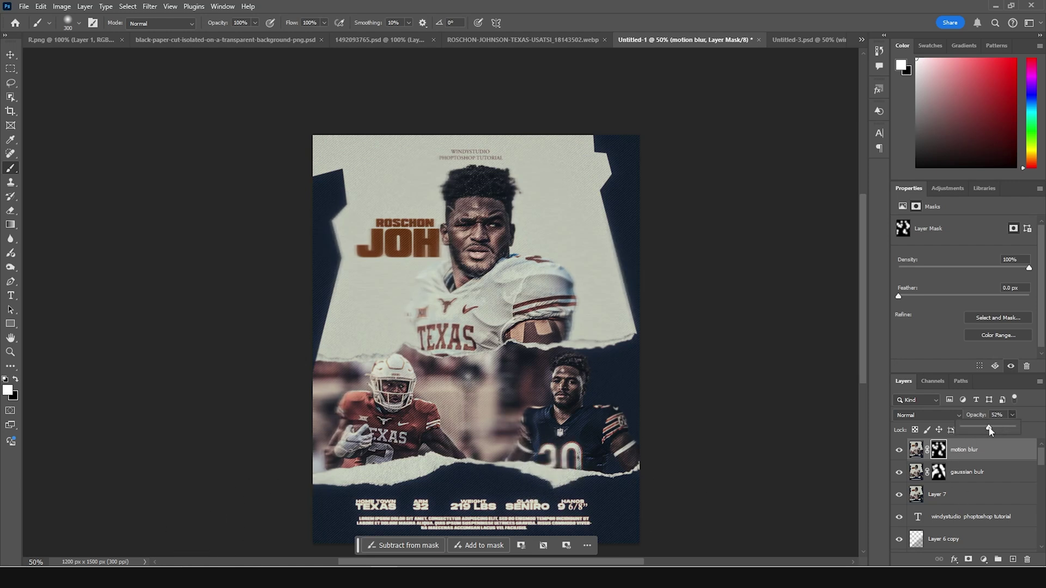
- Compare the poster with and without the motion blur layer, and view the whole composition at 33.3%
left_click(900, 450)
left_click(900, 450)
left_click(11, 54)
left_click(900, 450)
left_click(899, 450)
left_click(685, 383)
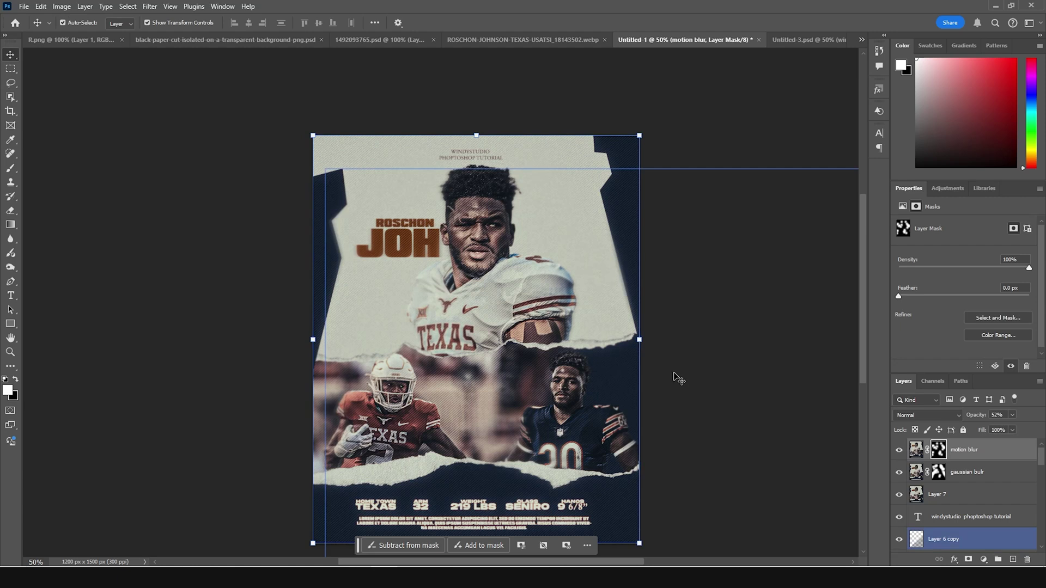
key("ctrl+minus")
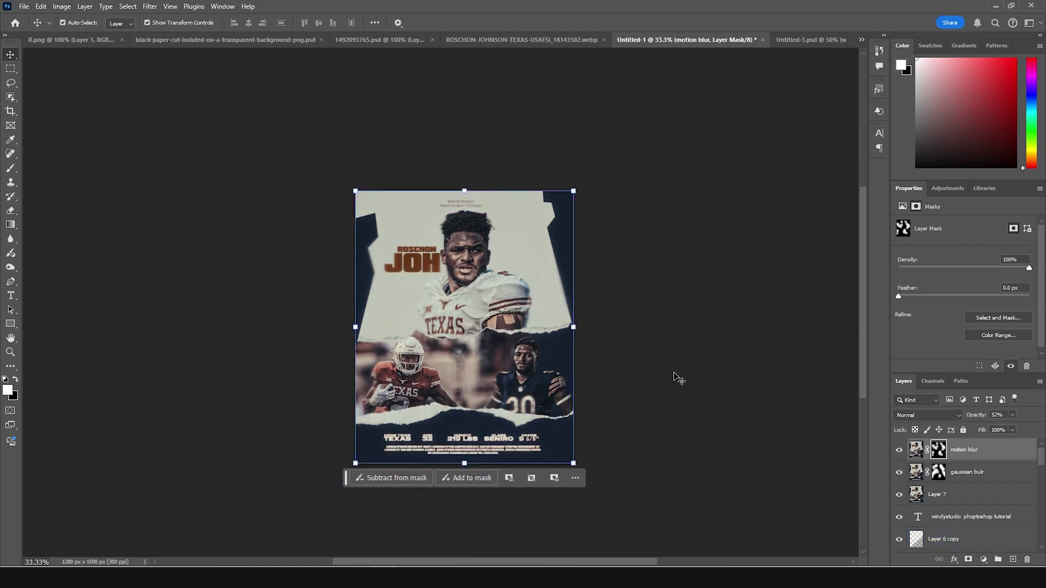